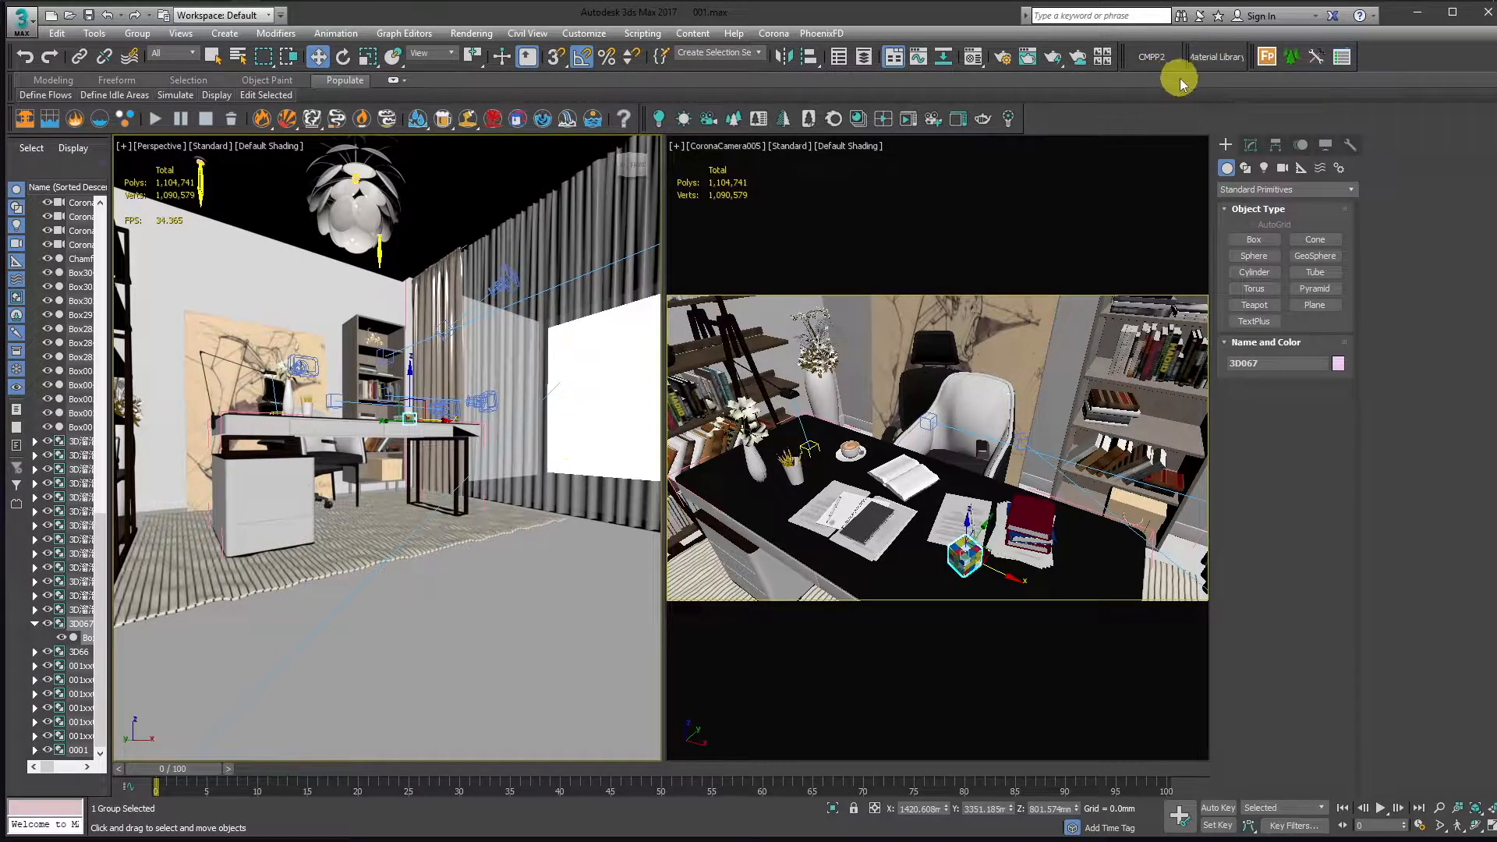
- Open the Corona Material Library and browse its Carpets, Ceramic Tiles, Ceramics and Concrete categories
left_click(1217, 62)
left_click_drag(817, 167, 1163, 173)
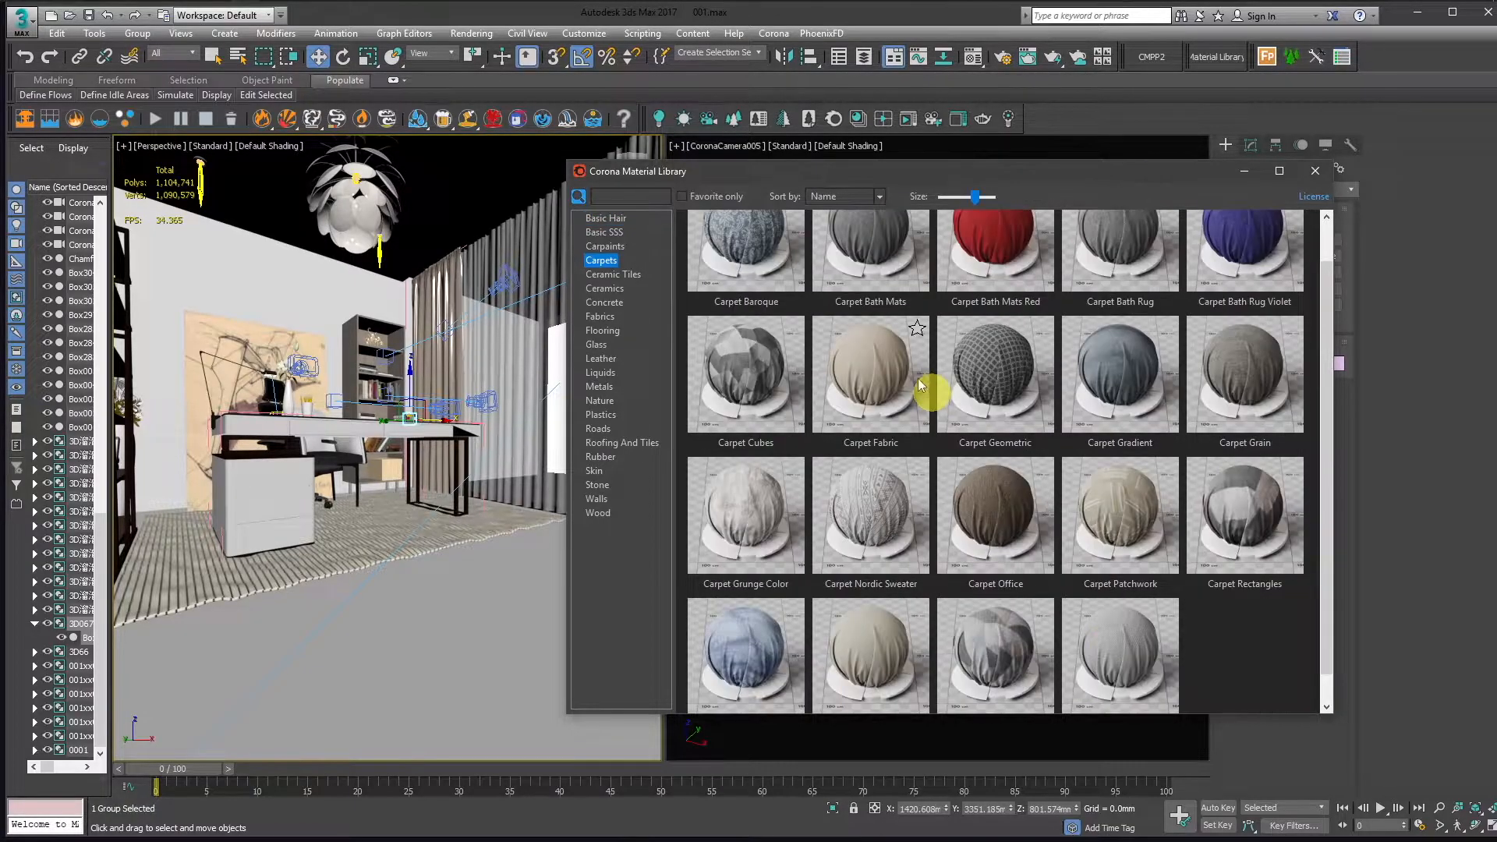
scroll(923, 367, "down", 1)
scroll(852, 431, "down", 1)
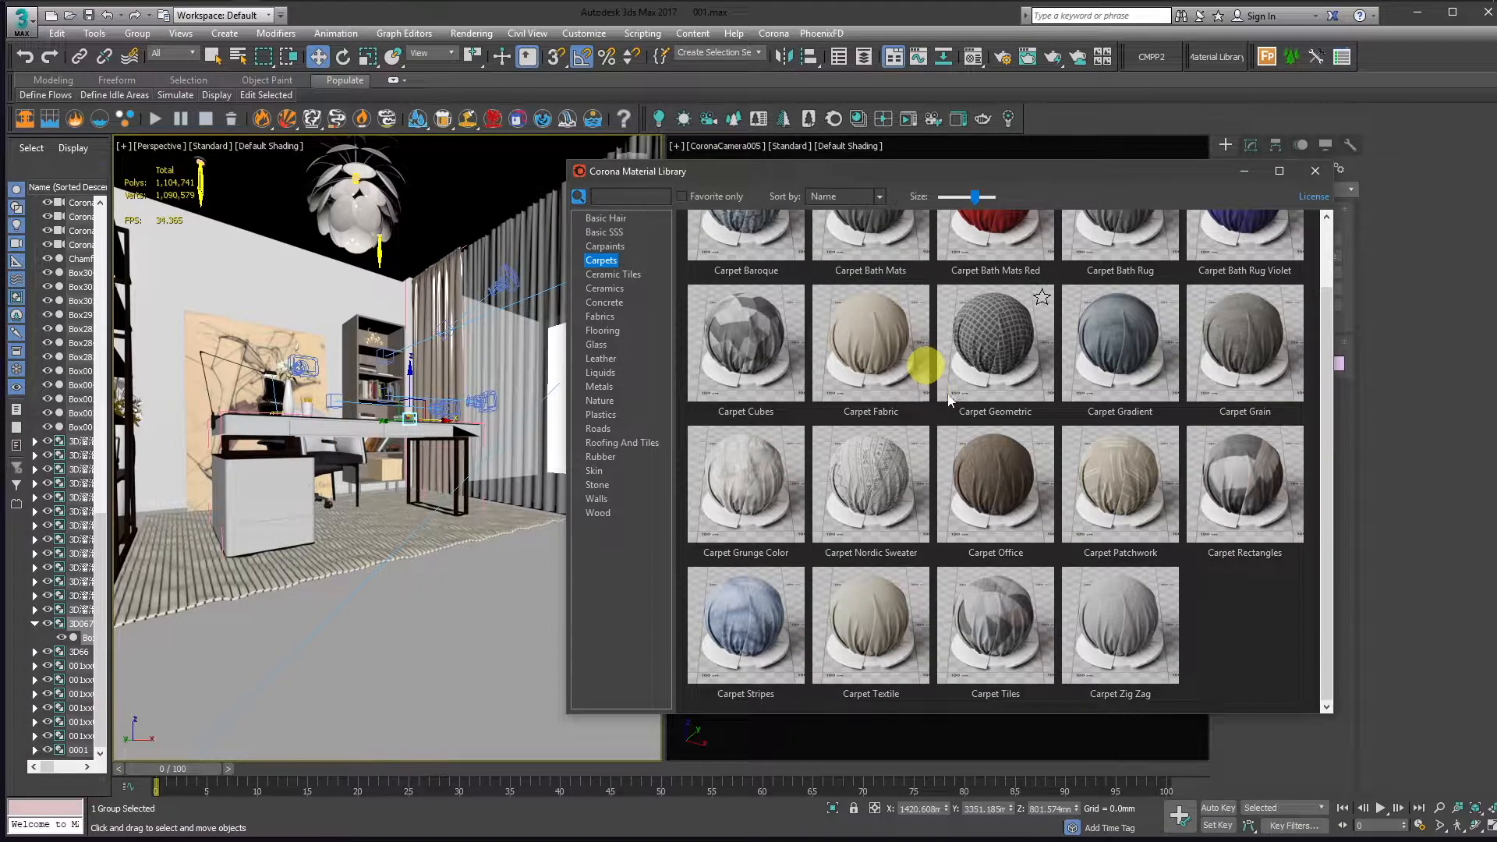
left_click(611, 274)
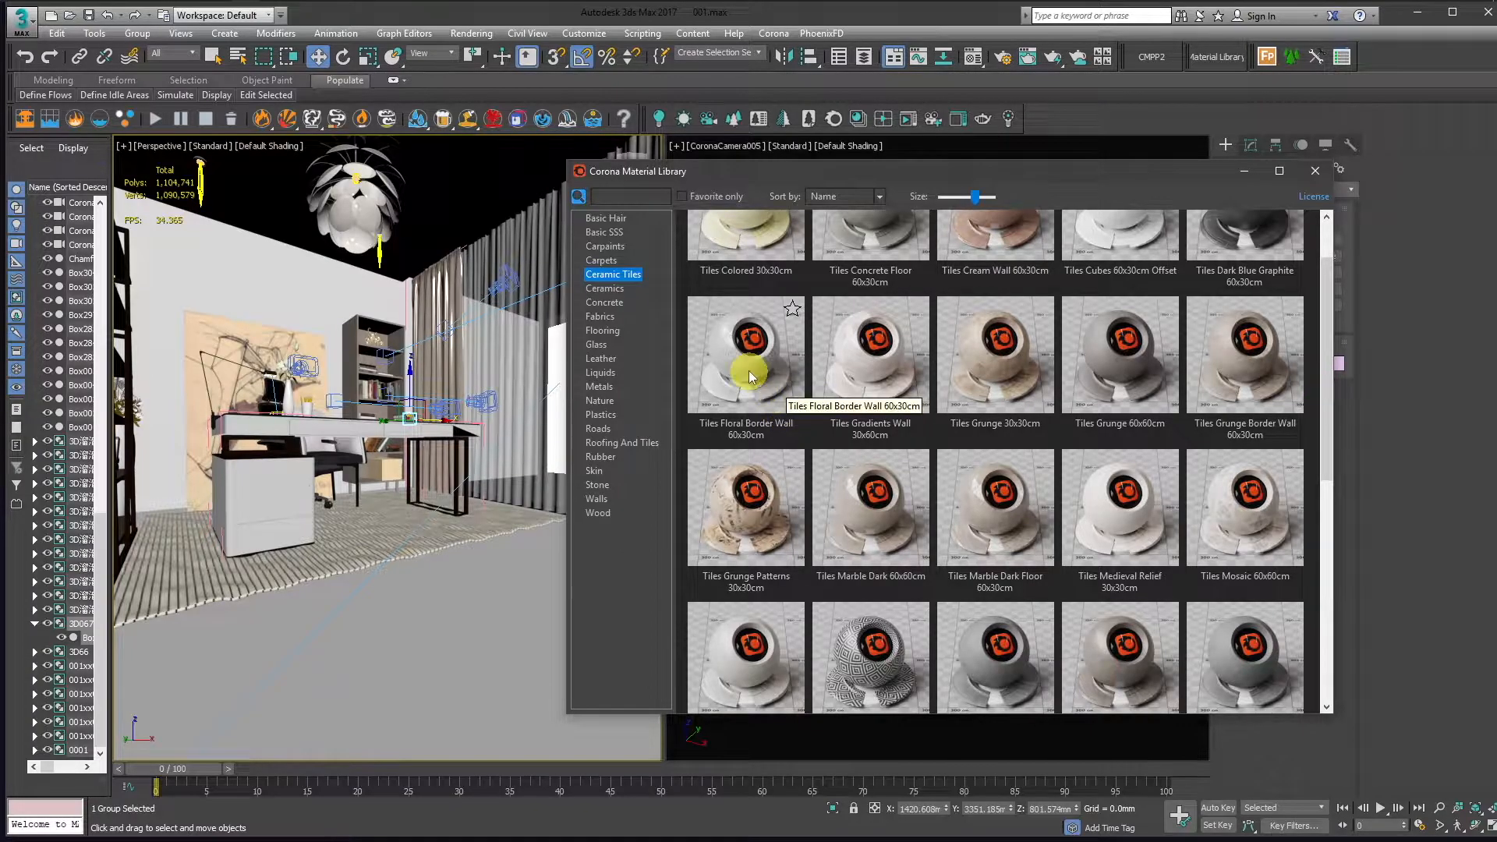
left_click(612, 293)
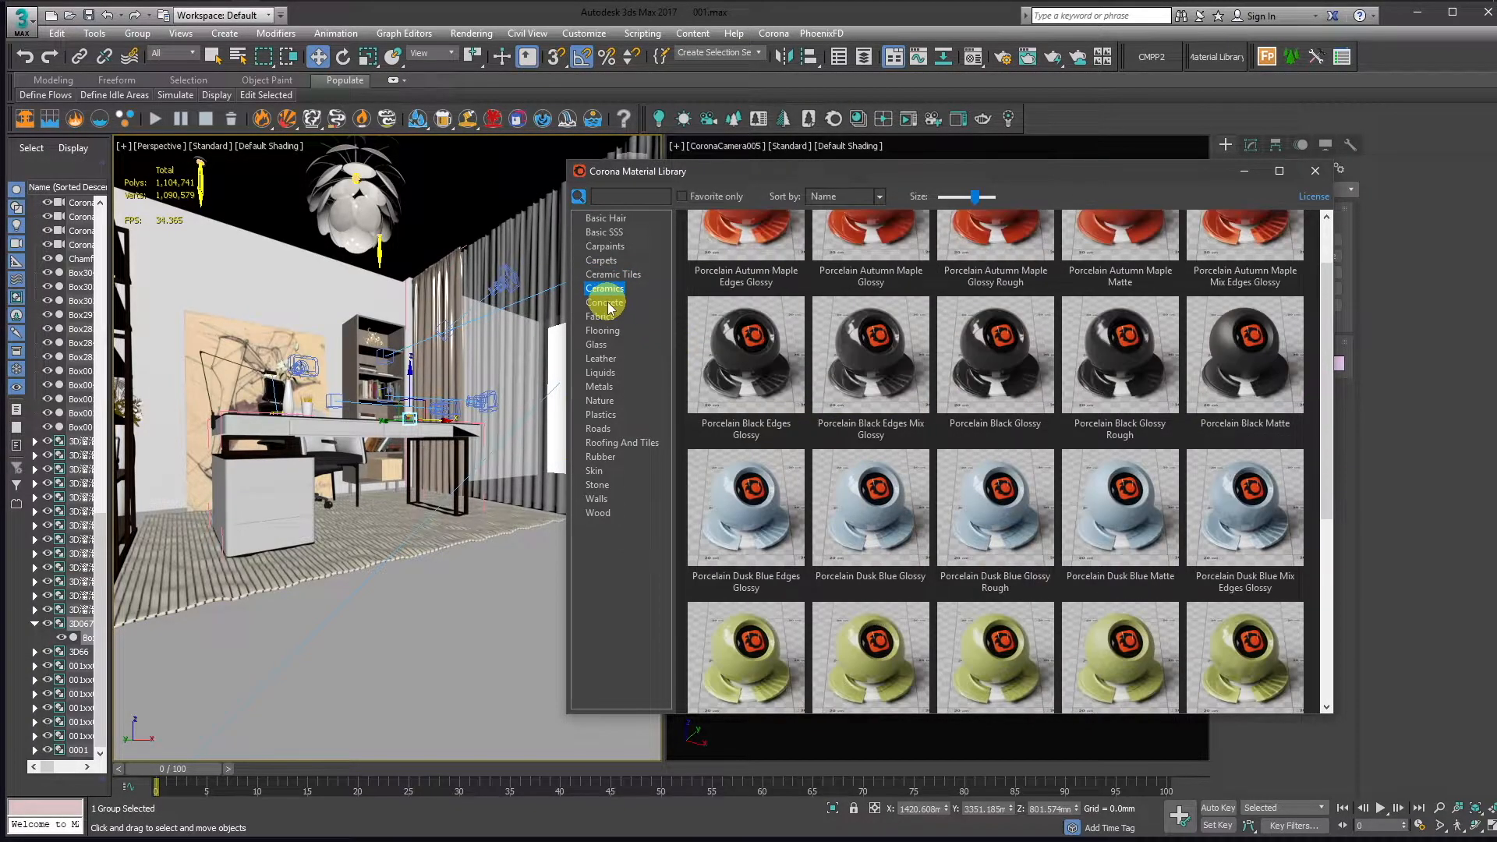
left_click(606, 303)
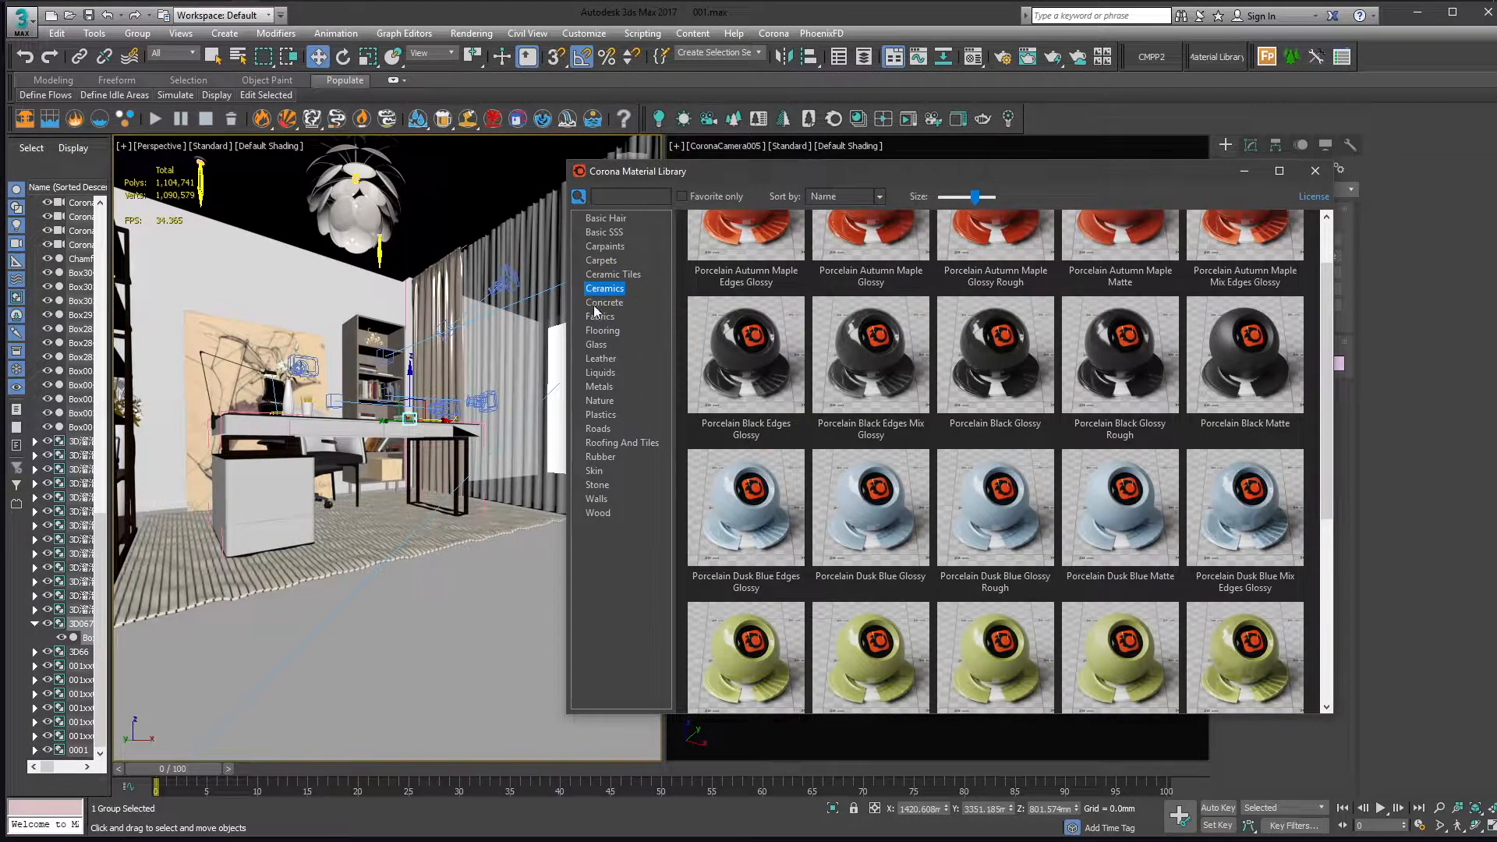
scroll(986, 368, "down", 3)
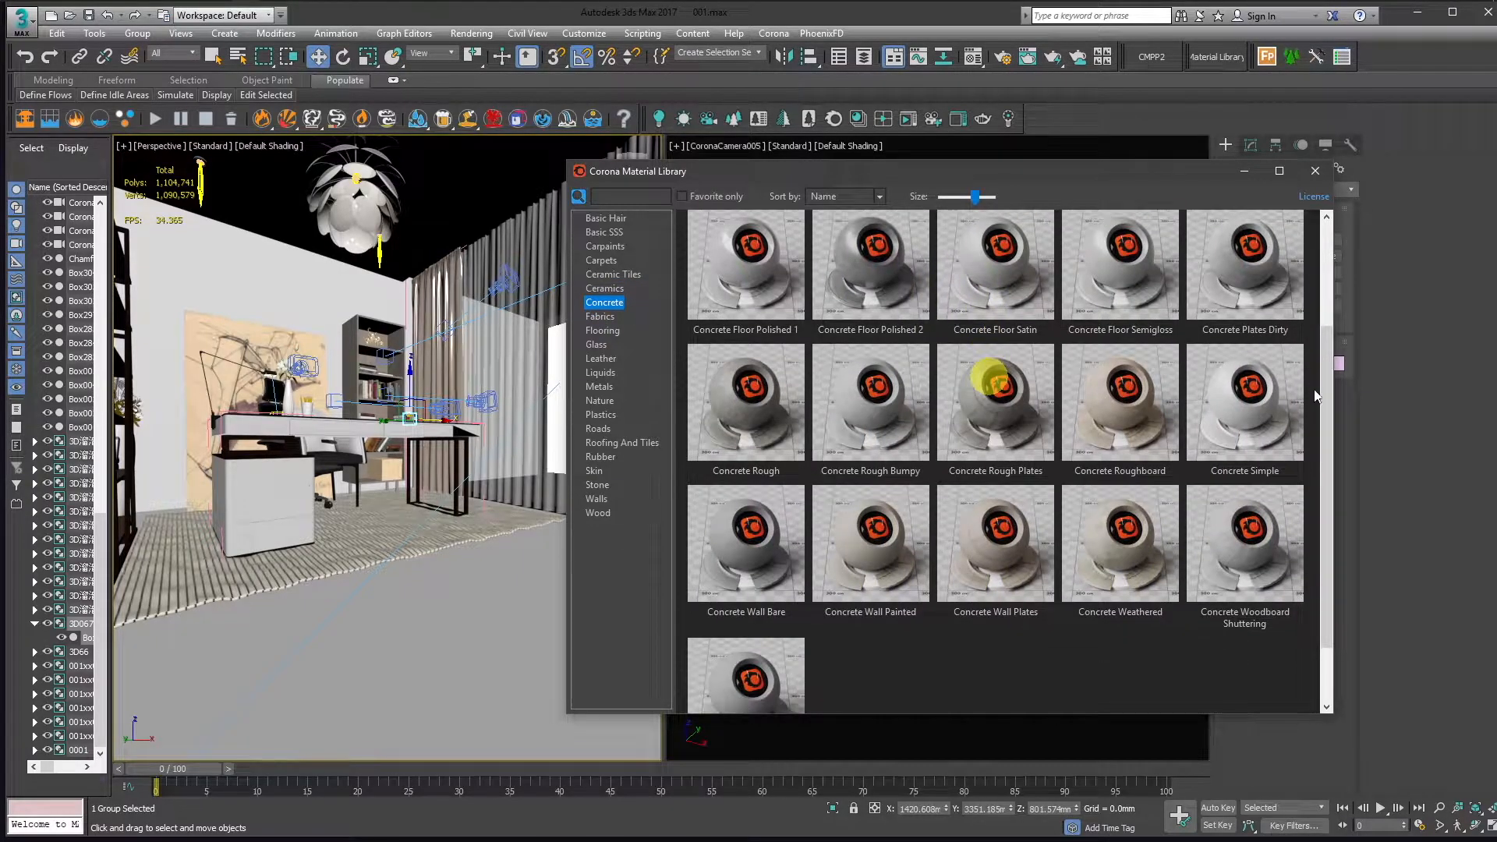
left_click_drag(1327, 388, 1310, 284)
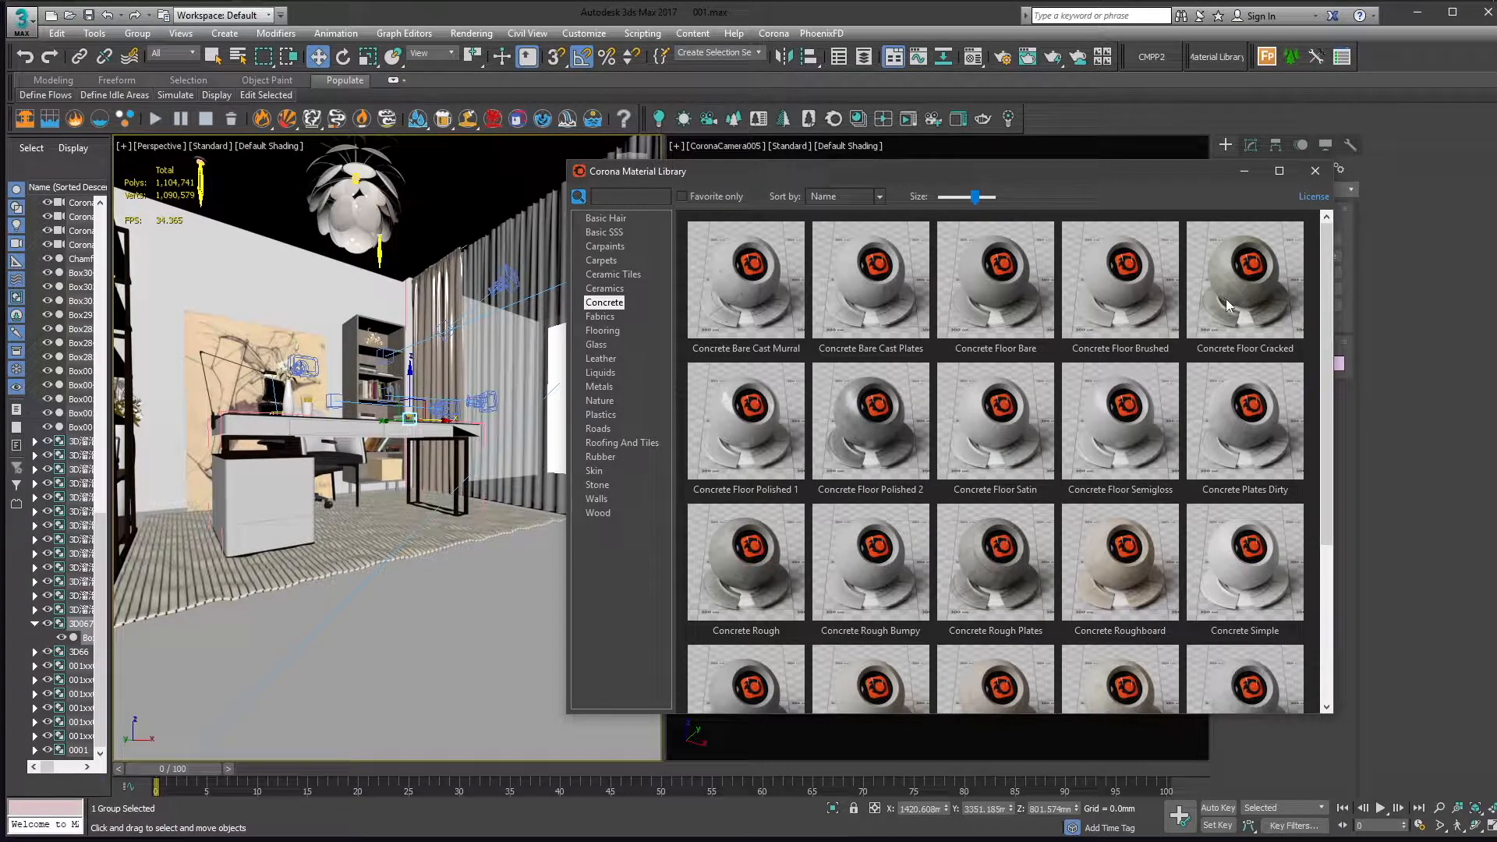
- View the enlarged preview of the Concrete Floor Cracked material, and close the preview and the material library
left_click(1226, 305)
left_click(1279, 298)
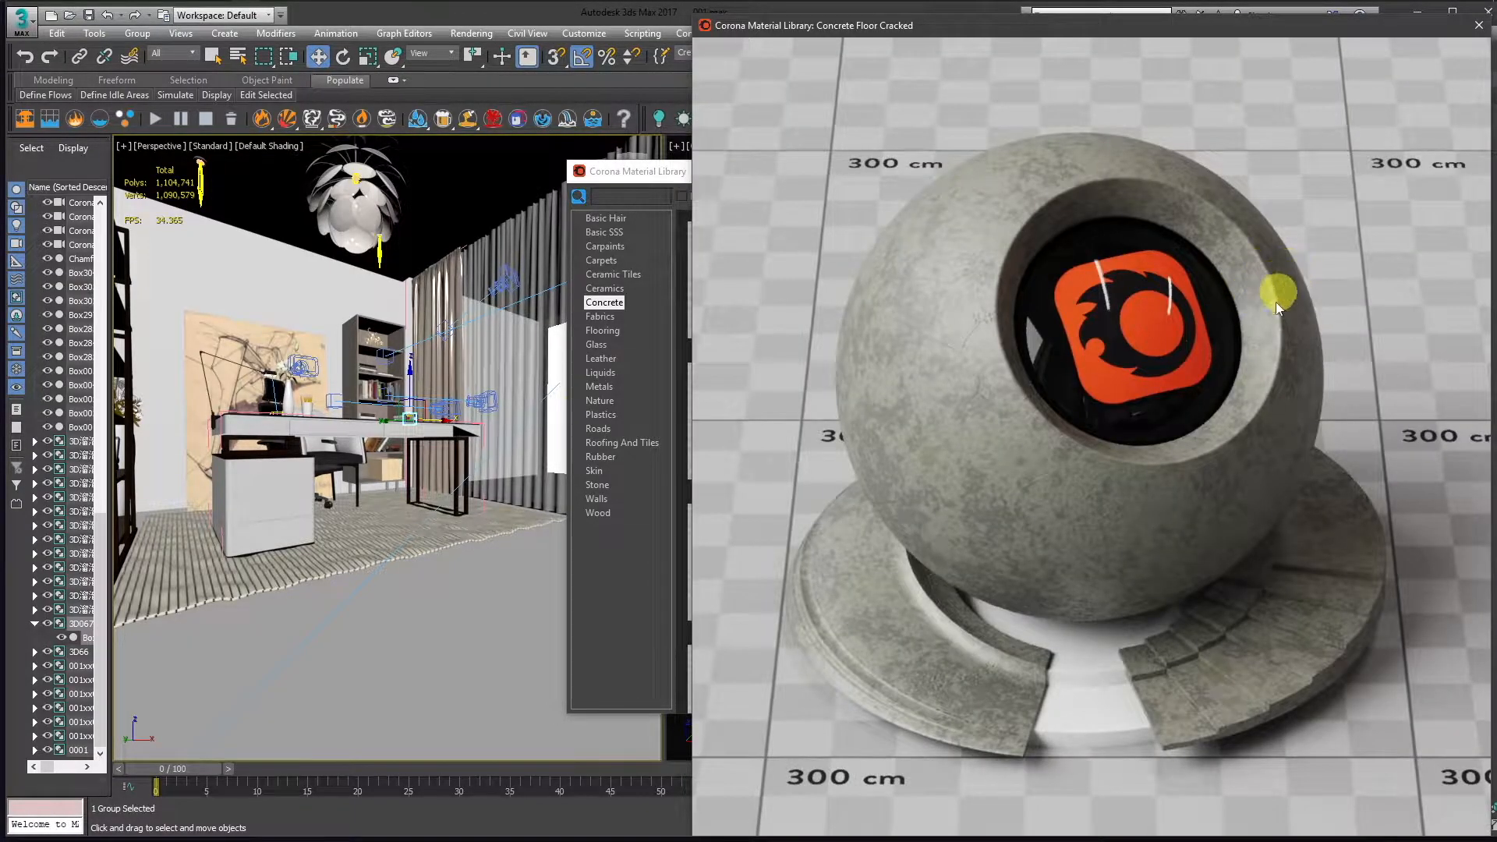
left_click(1120, 288)
left_click(1267, 126)
left_click_drag(1309, 31, 1202, 36)
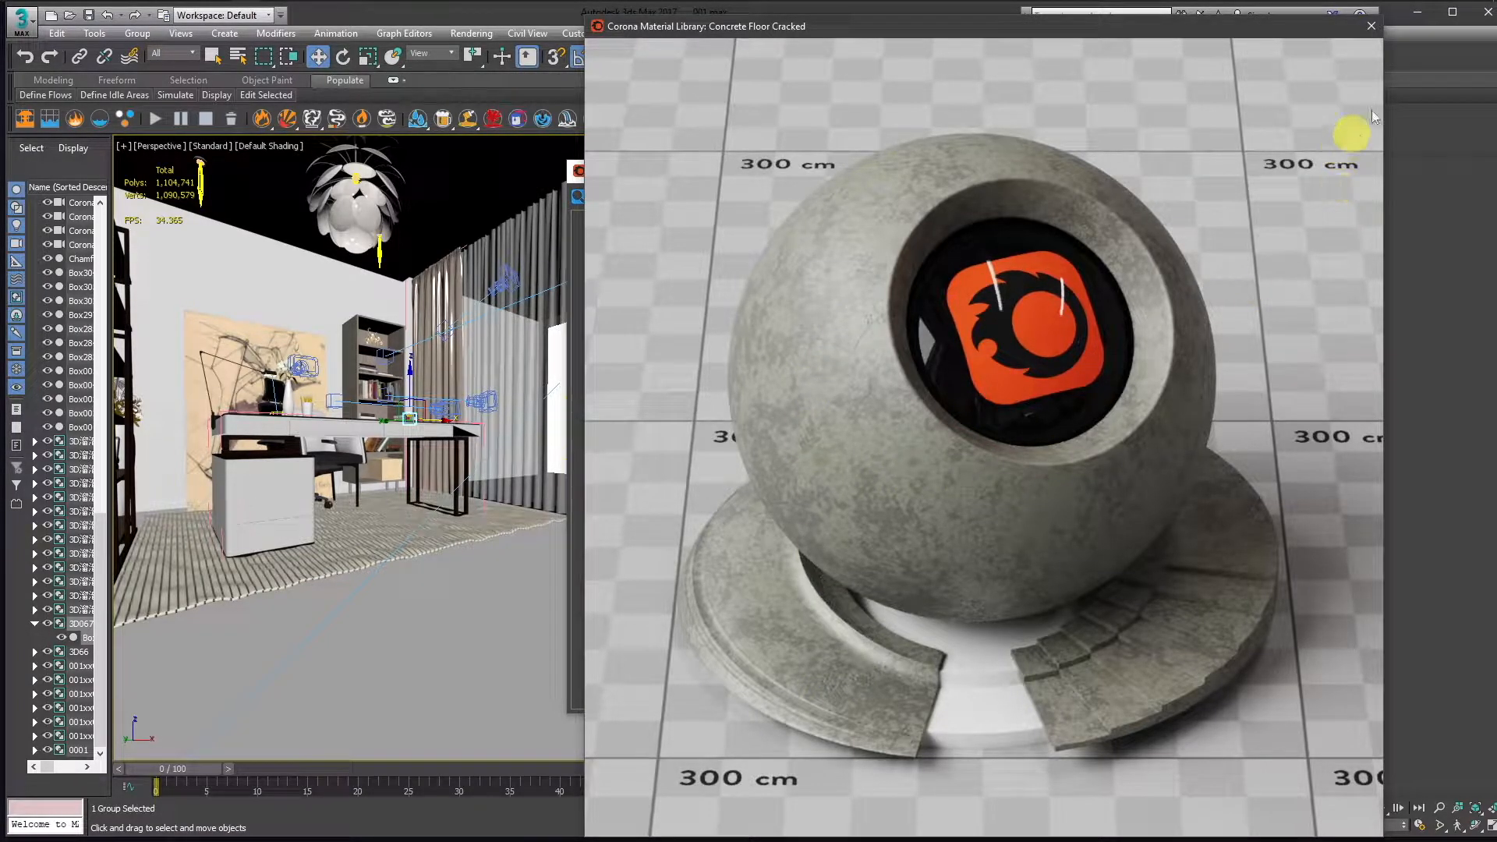
left_click(1372, 28)
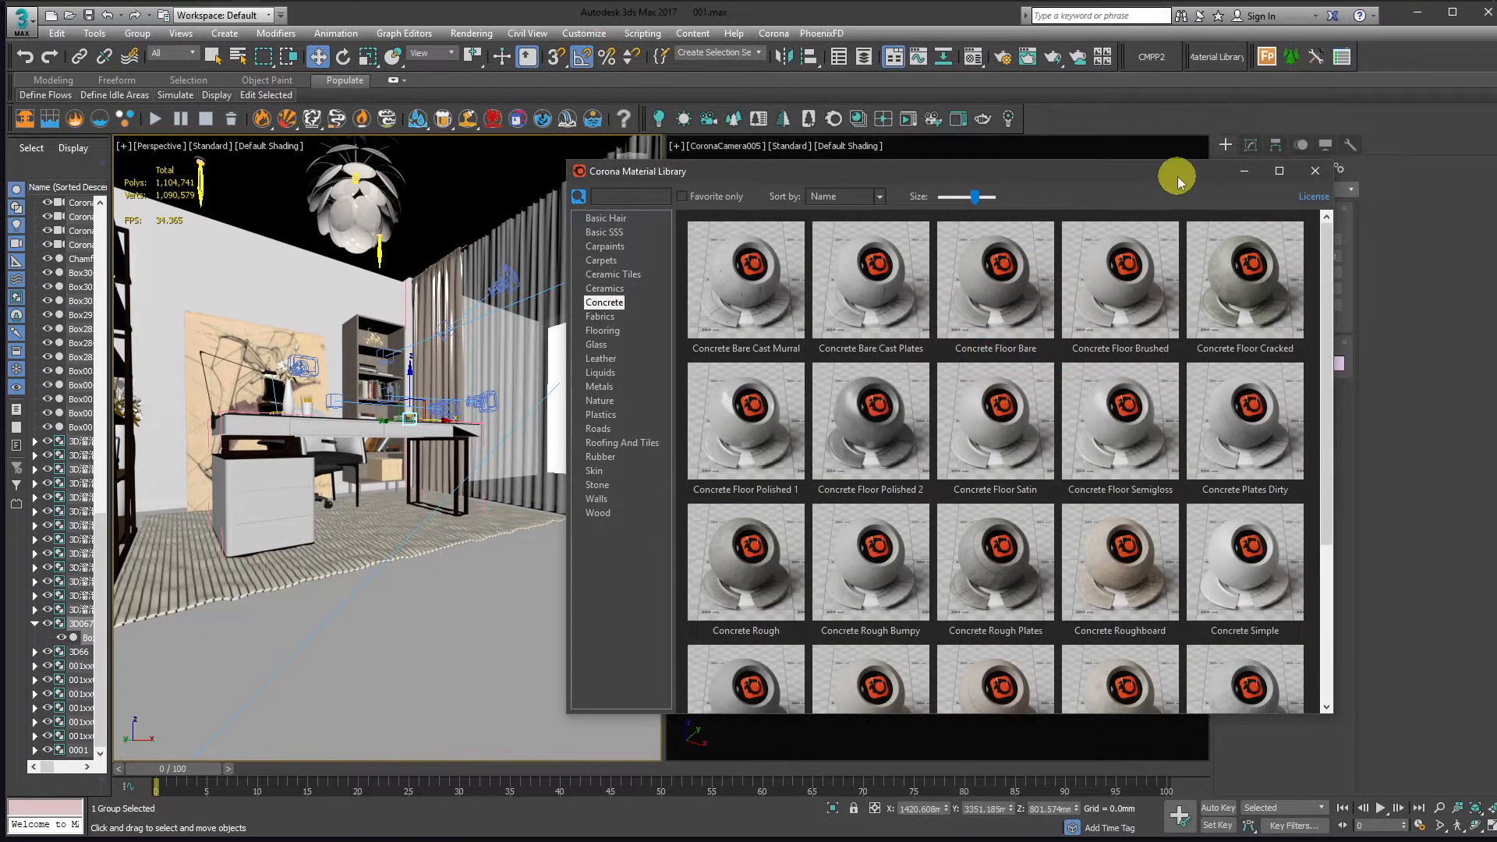
left_click_drag(1178, 177, 1198, 181)
left_click(1345, 175)
- Open the Sigershaders Corona Material Presets Pro library and browse its Metal and Ceramic presets
left_click(1154, 63)
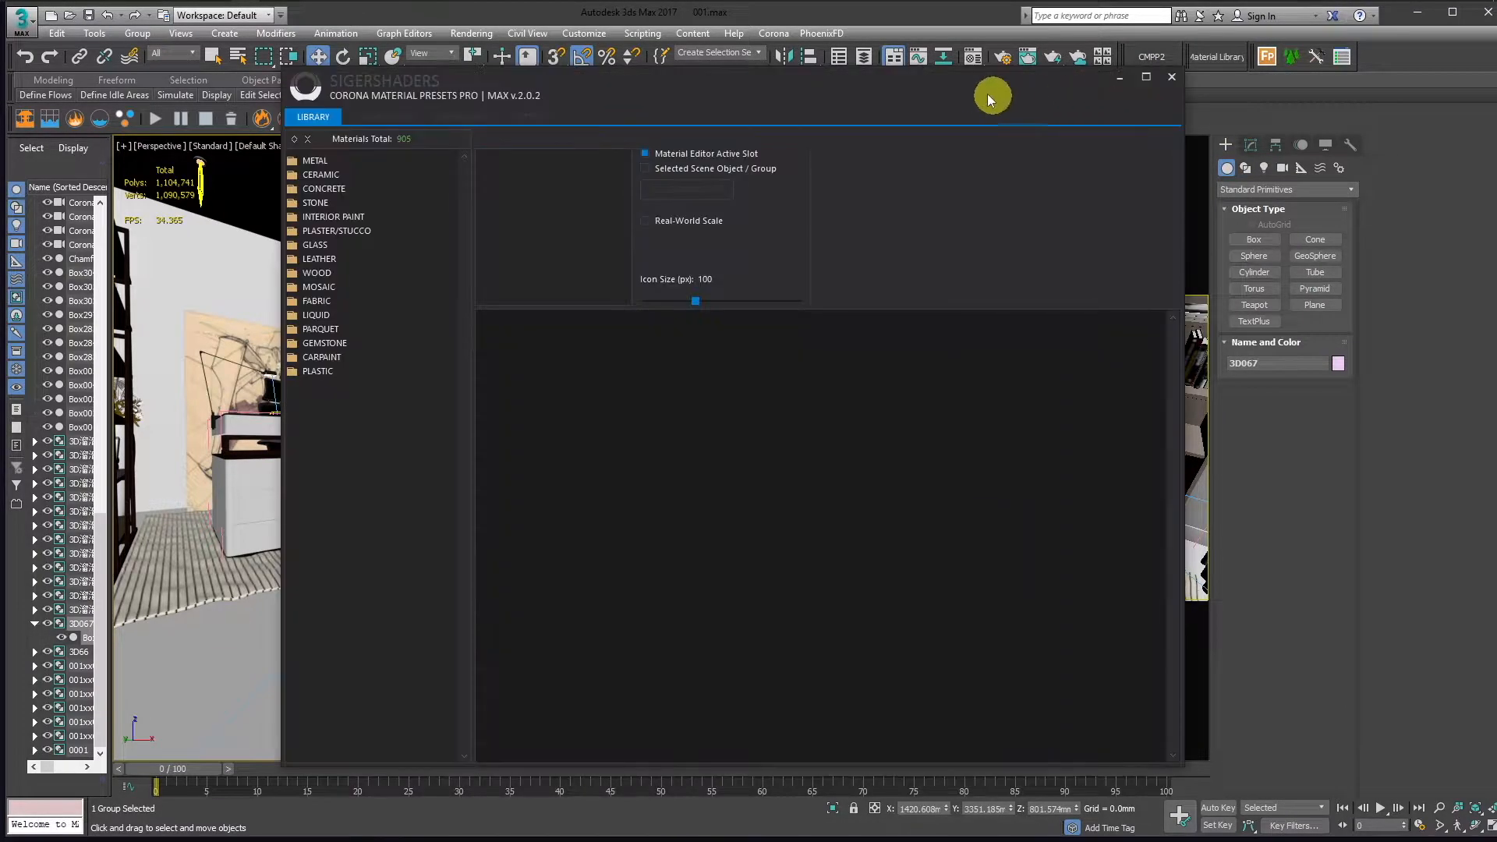
left_click_drag(987, 93, 1012, 81)
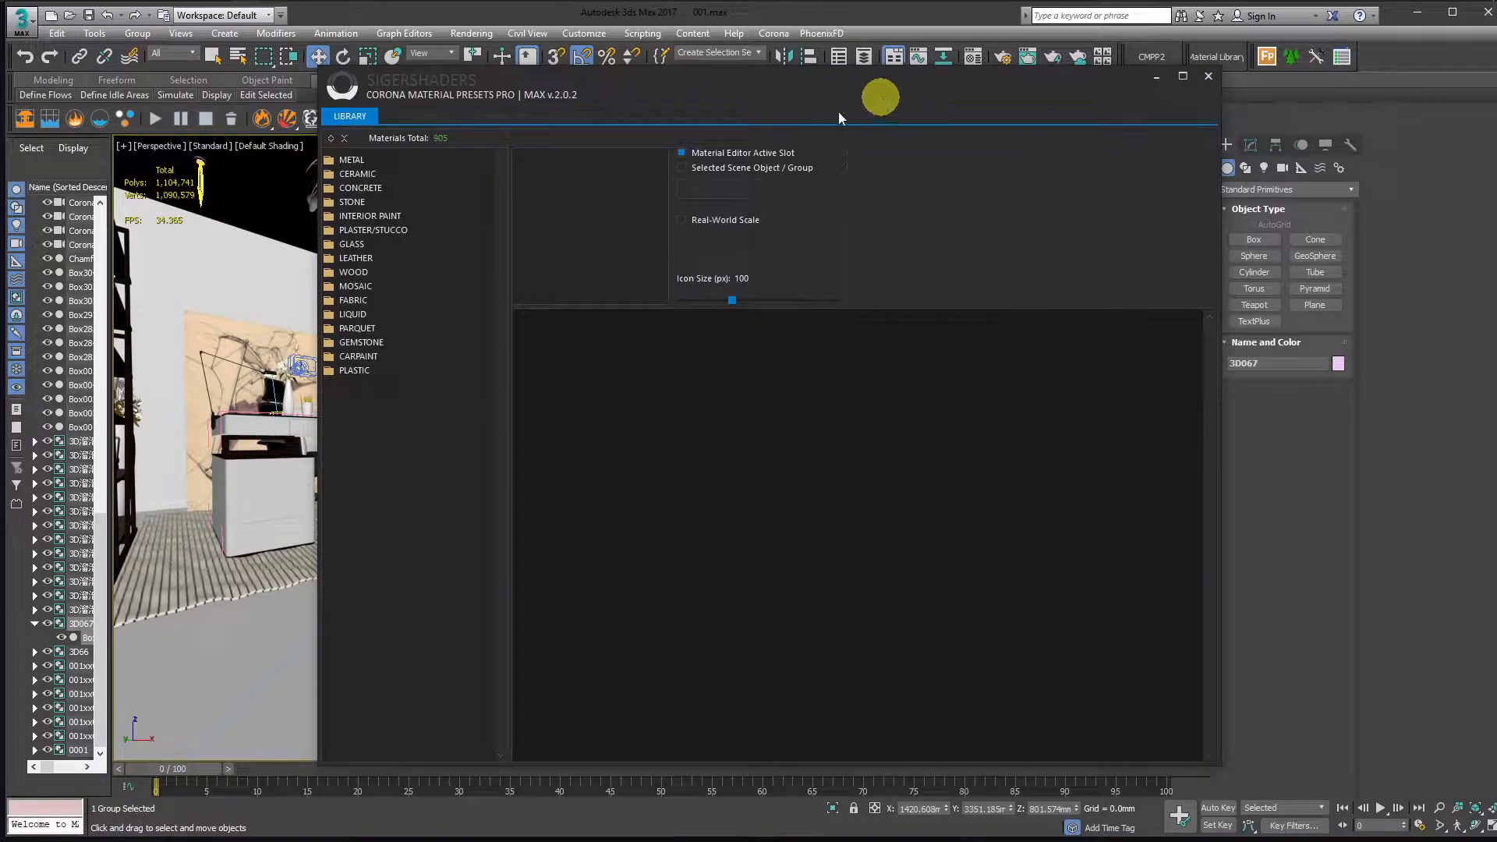
left_click(328, 160)
left_click(360, 174)
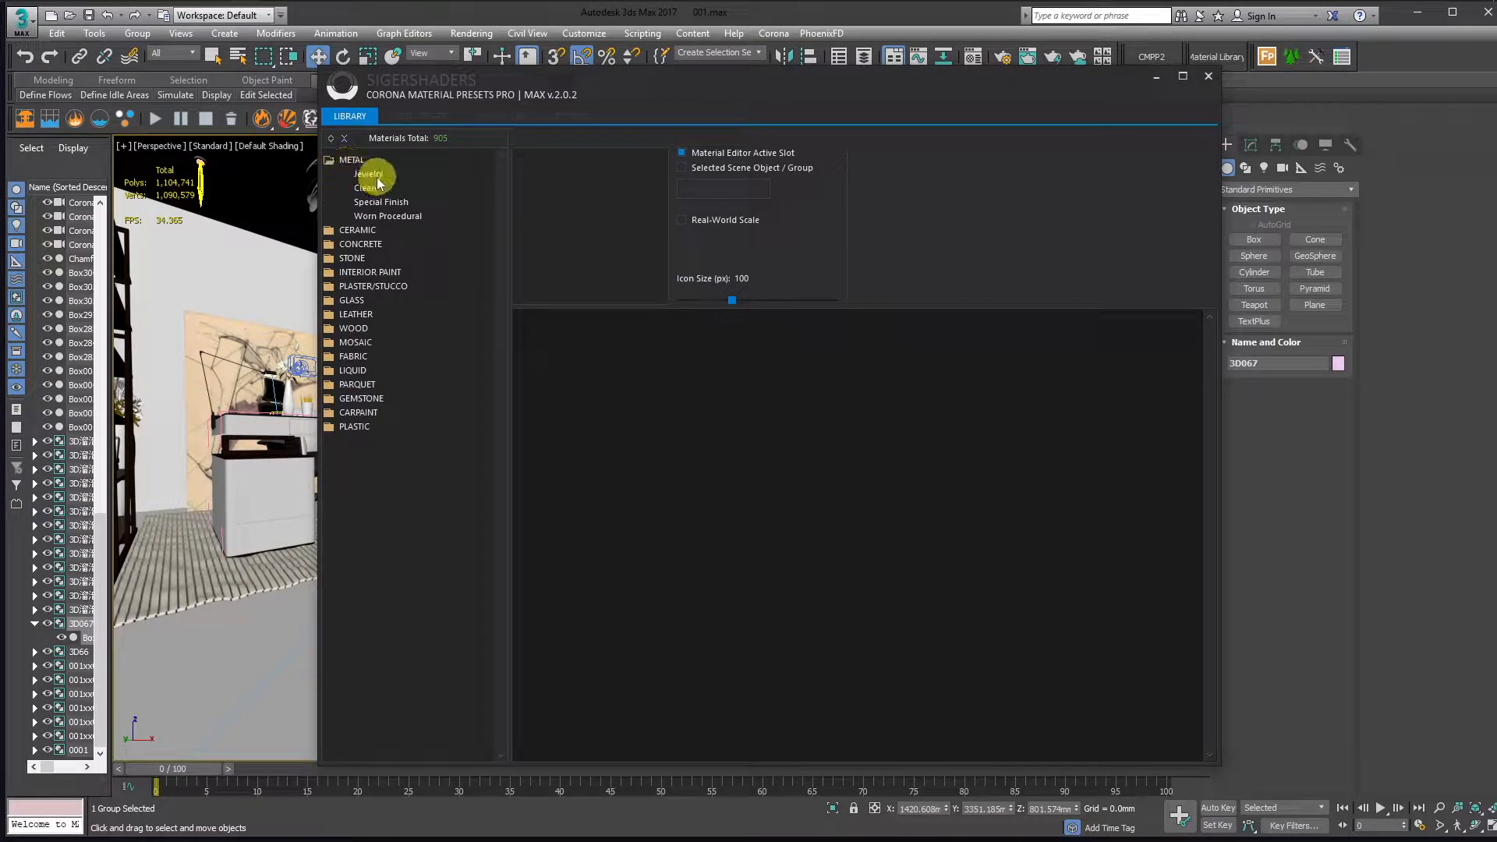
left_click(366, 189)
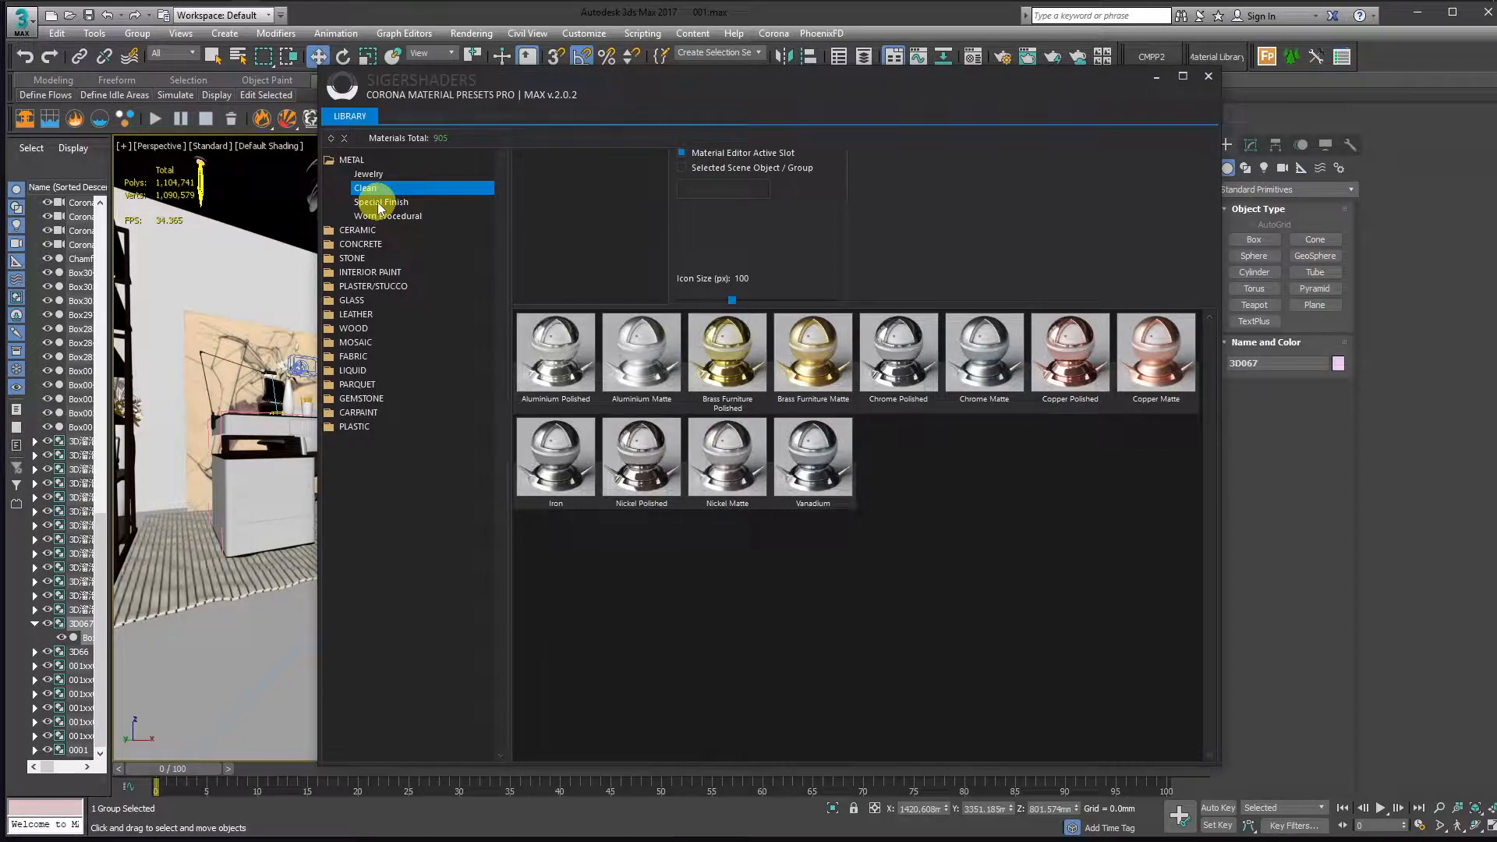
left_click(380, 202)
left_click(327, 230)
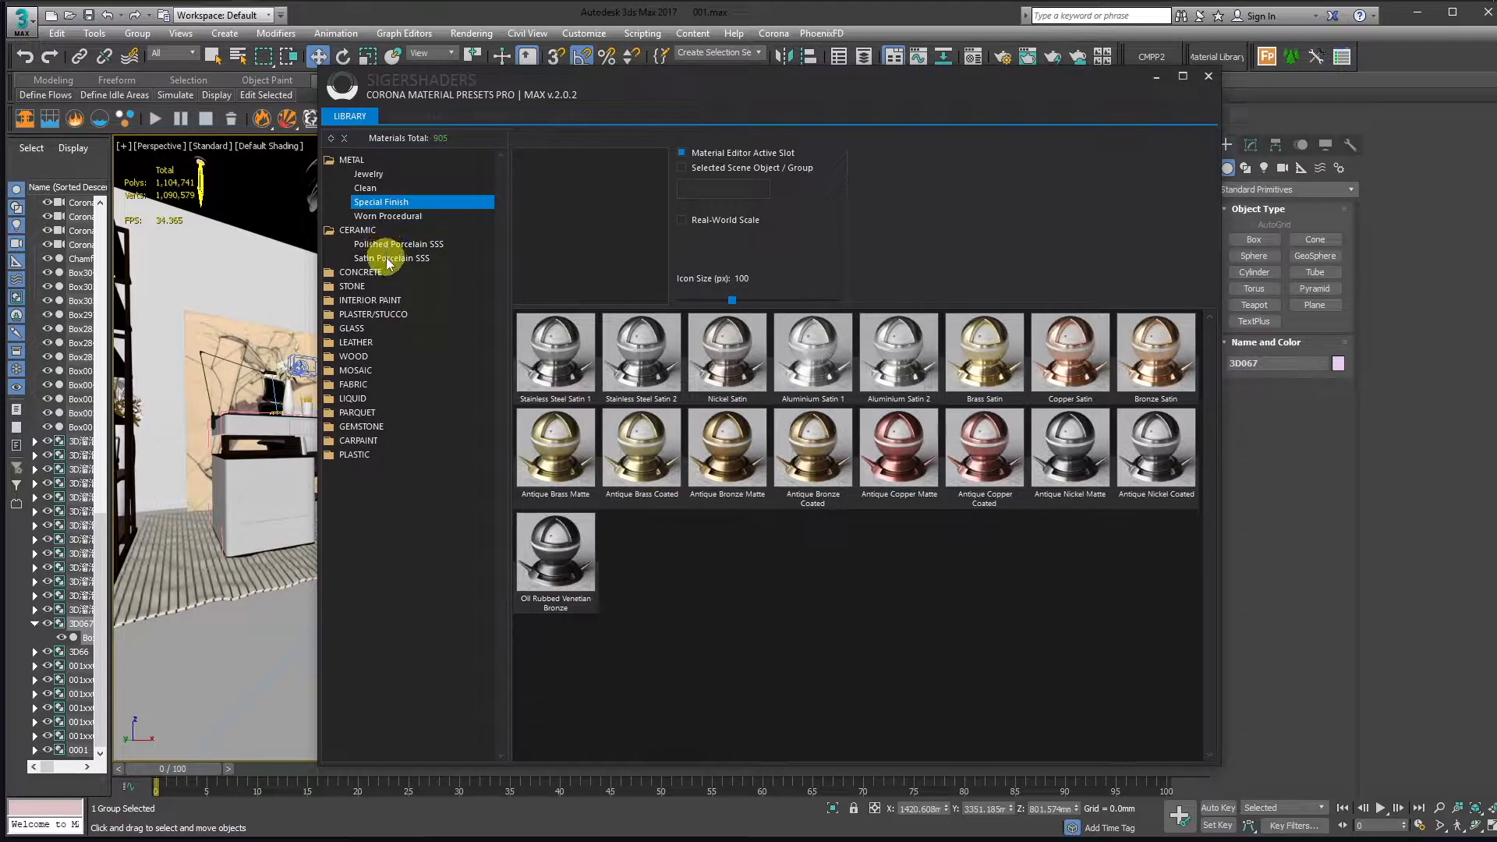
left_click(384, 244)
left_click(367, 258)
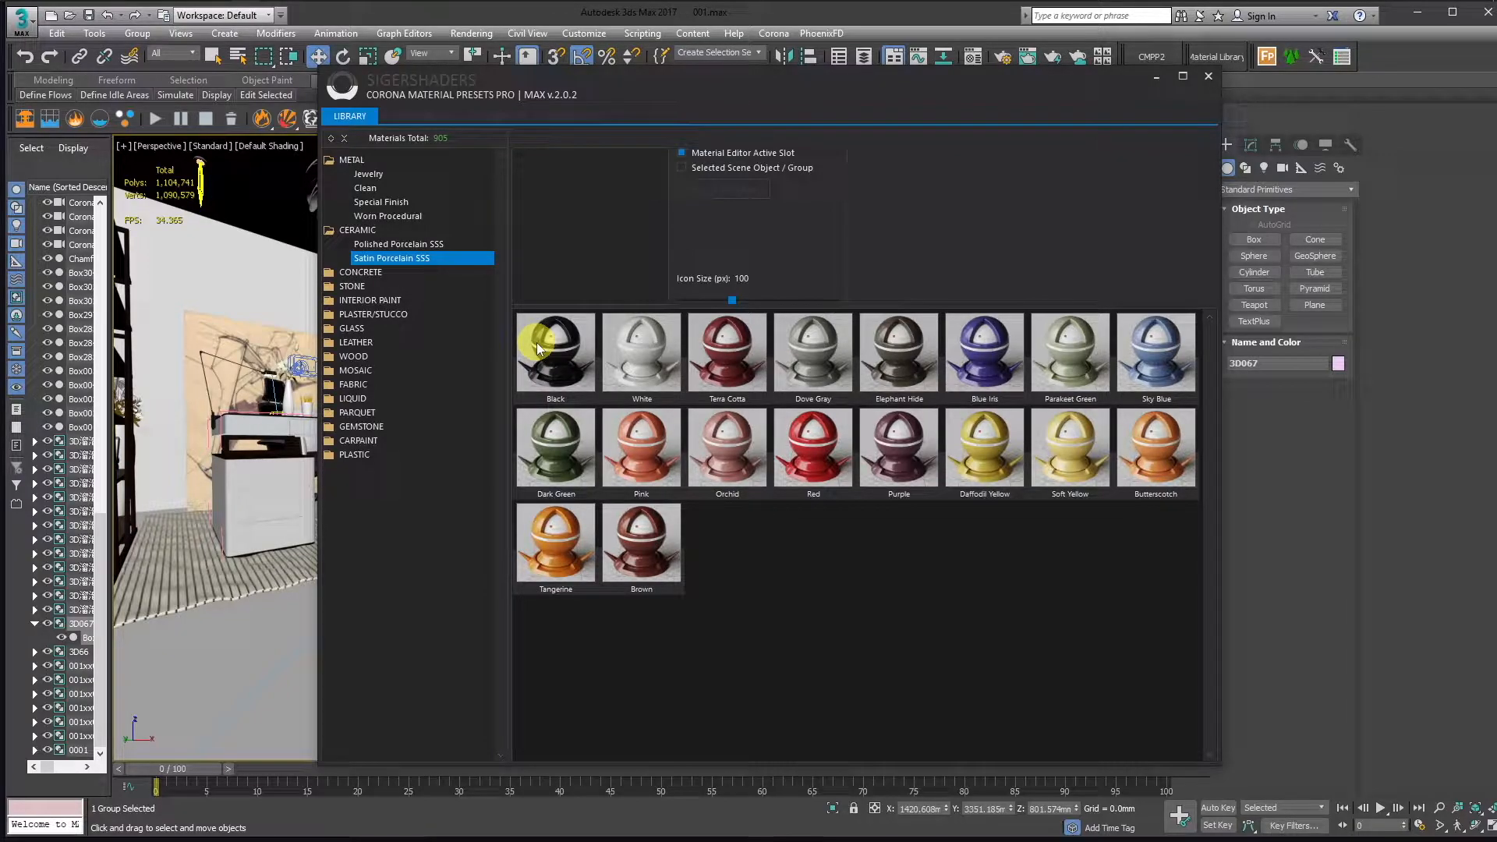
- Browse the Concrete, Interior Paint and Wood presets, and close the presets library
left_click(328, 273)
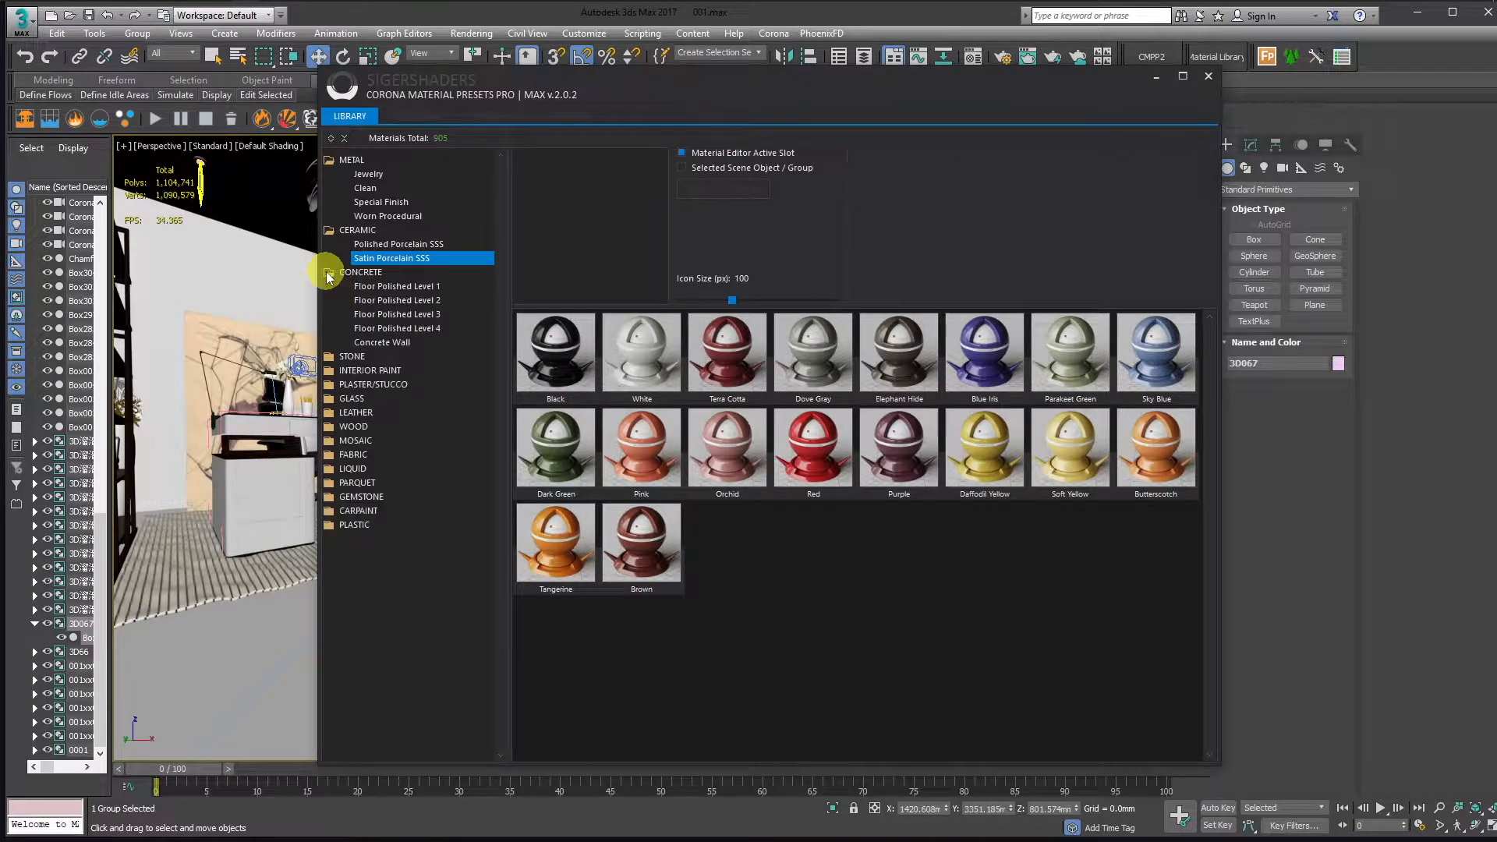
left_click(372, 286)
left_click(421, 300)
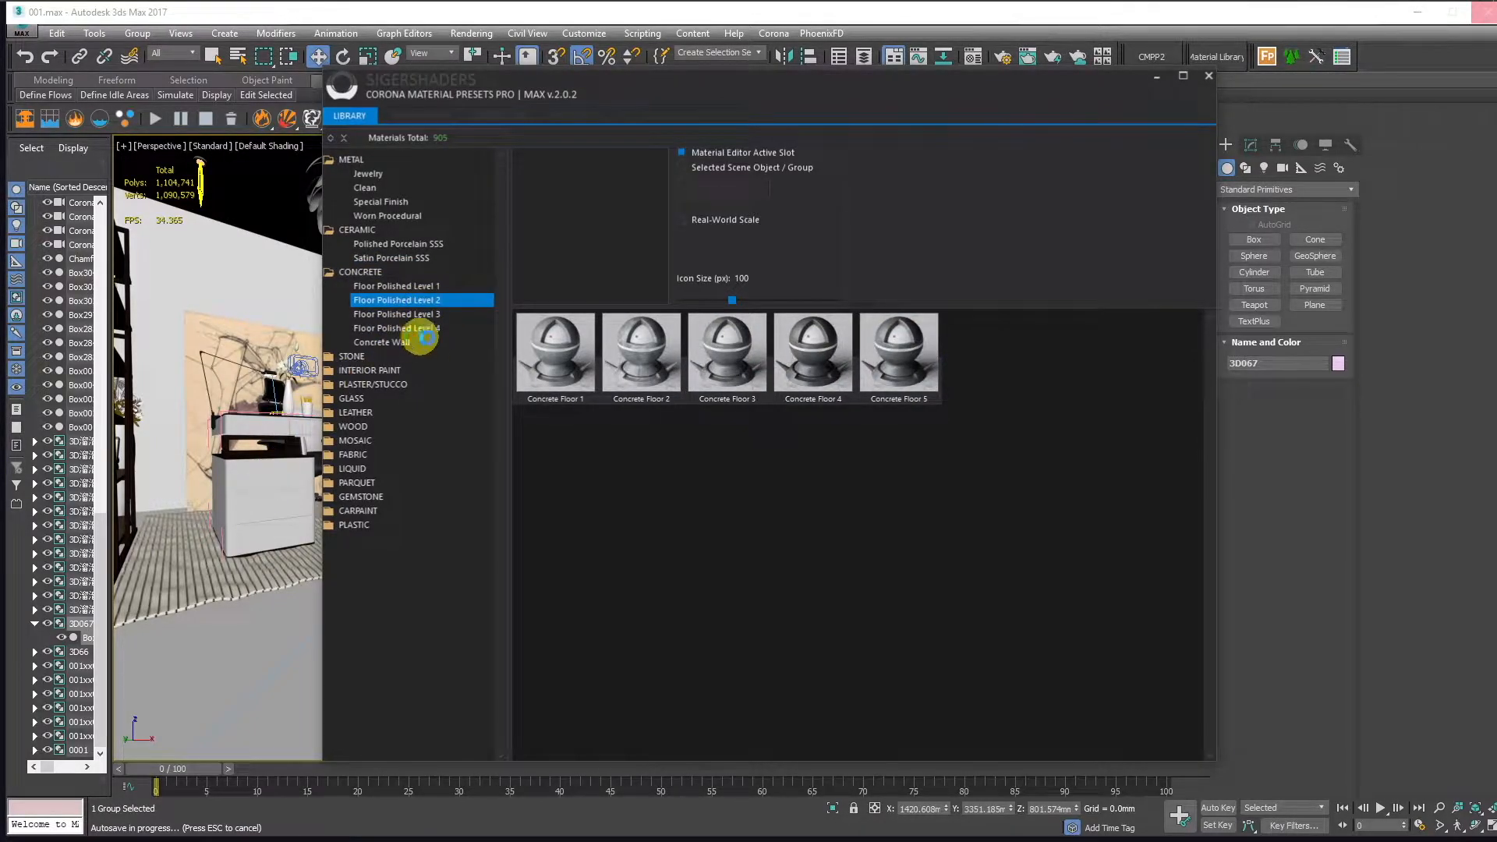
left_click(457, 301)
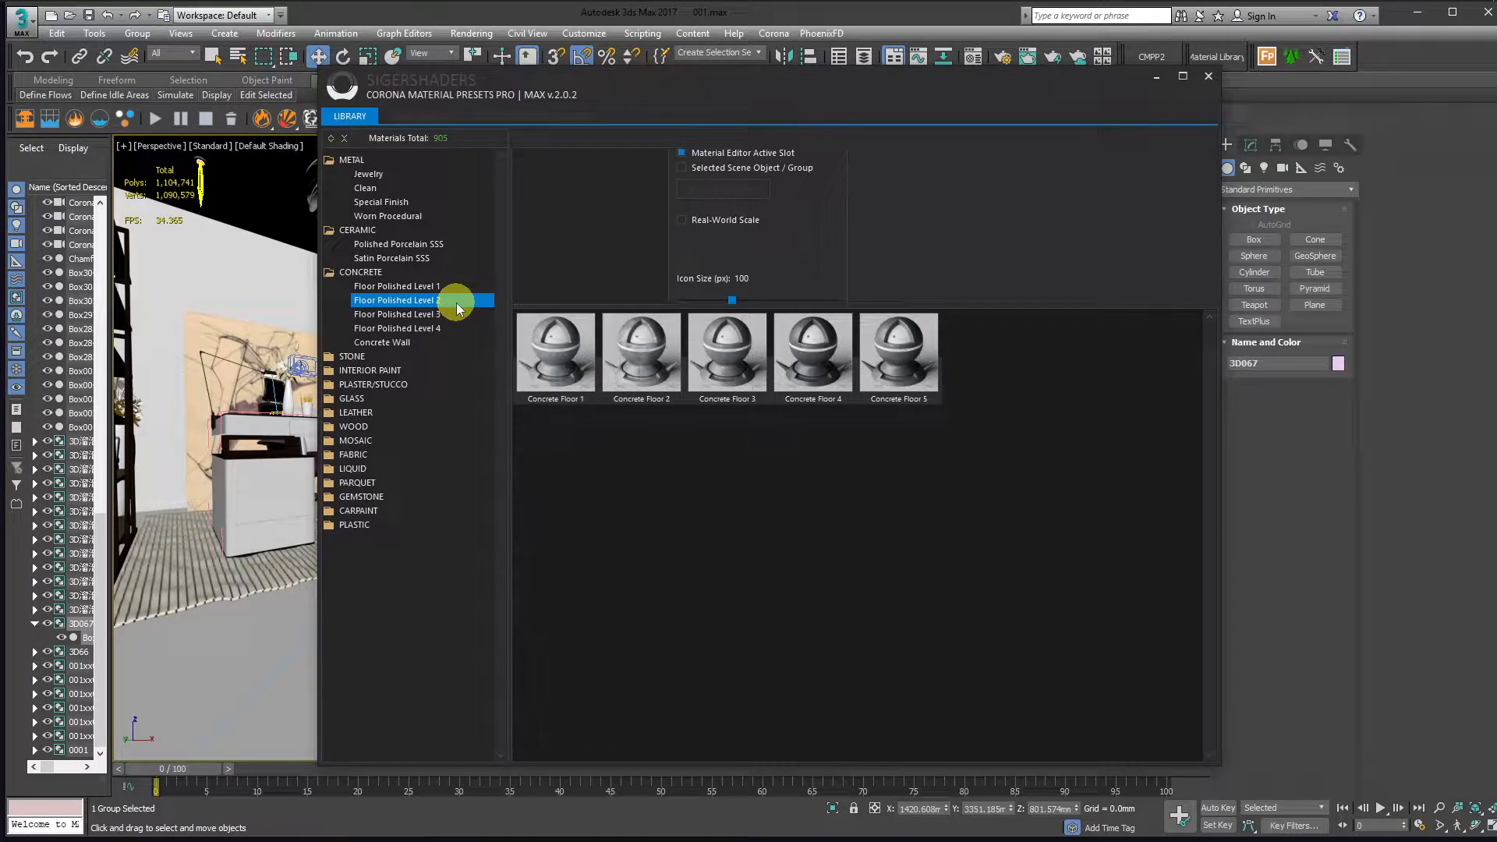
left_click(329, 373)
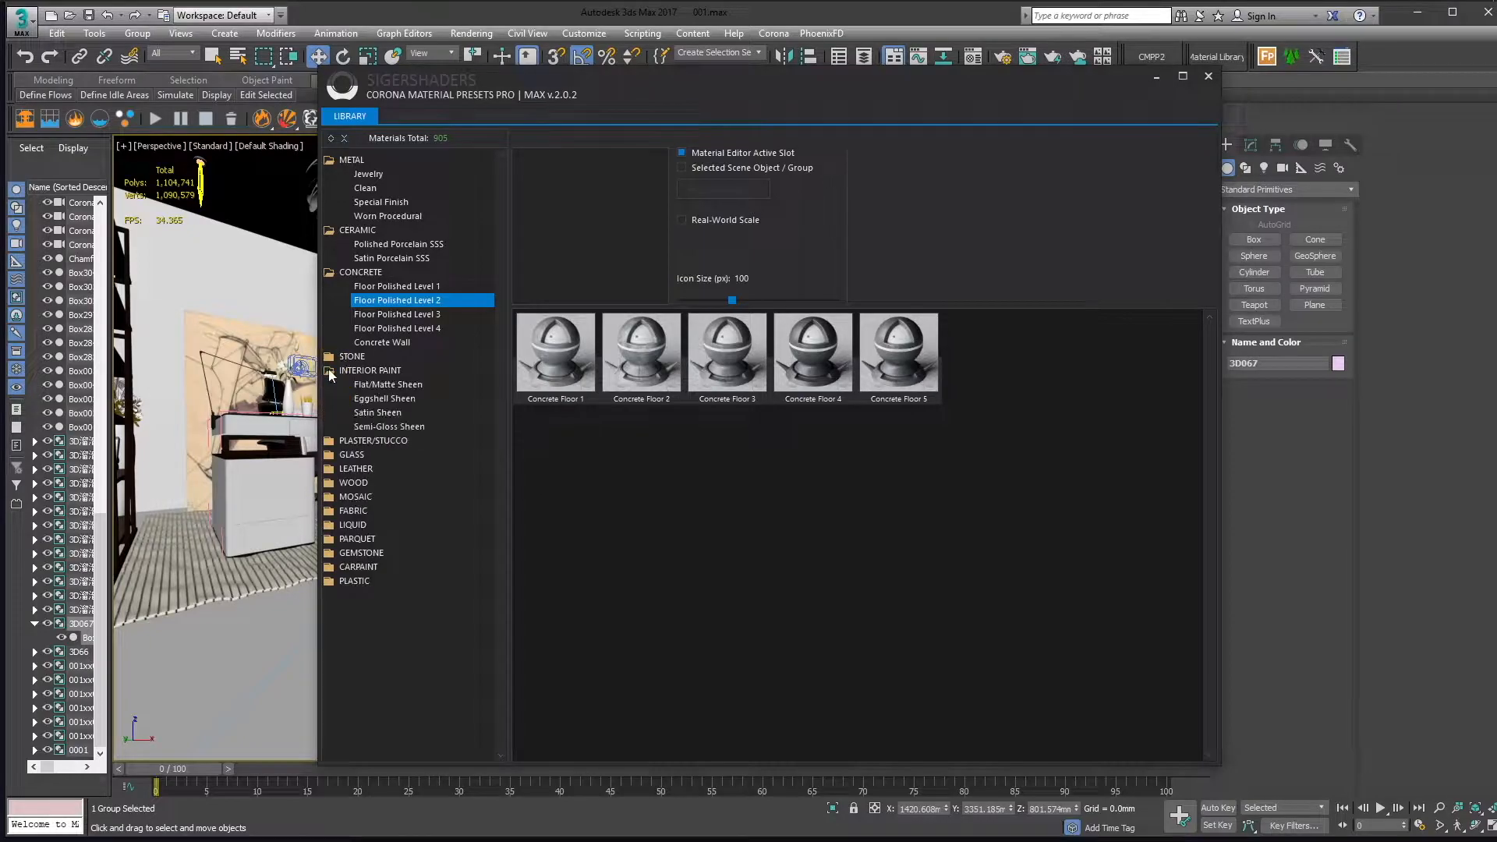
left_click(386, 398)
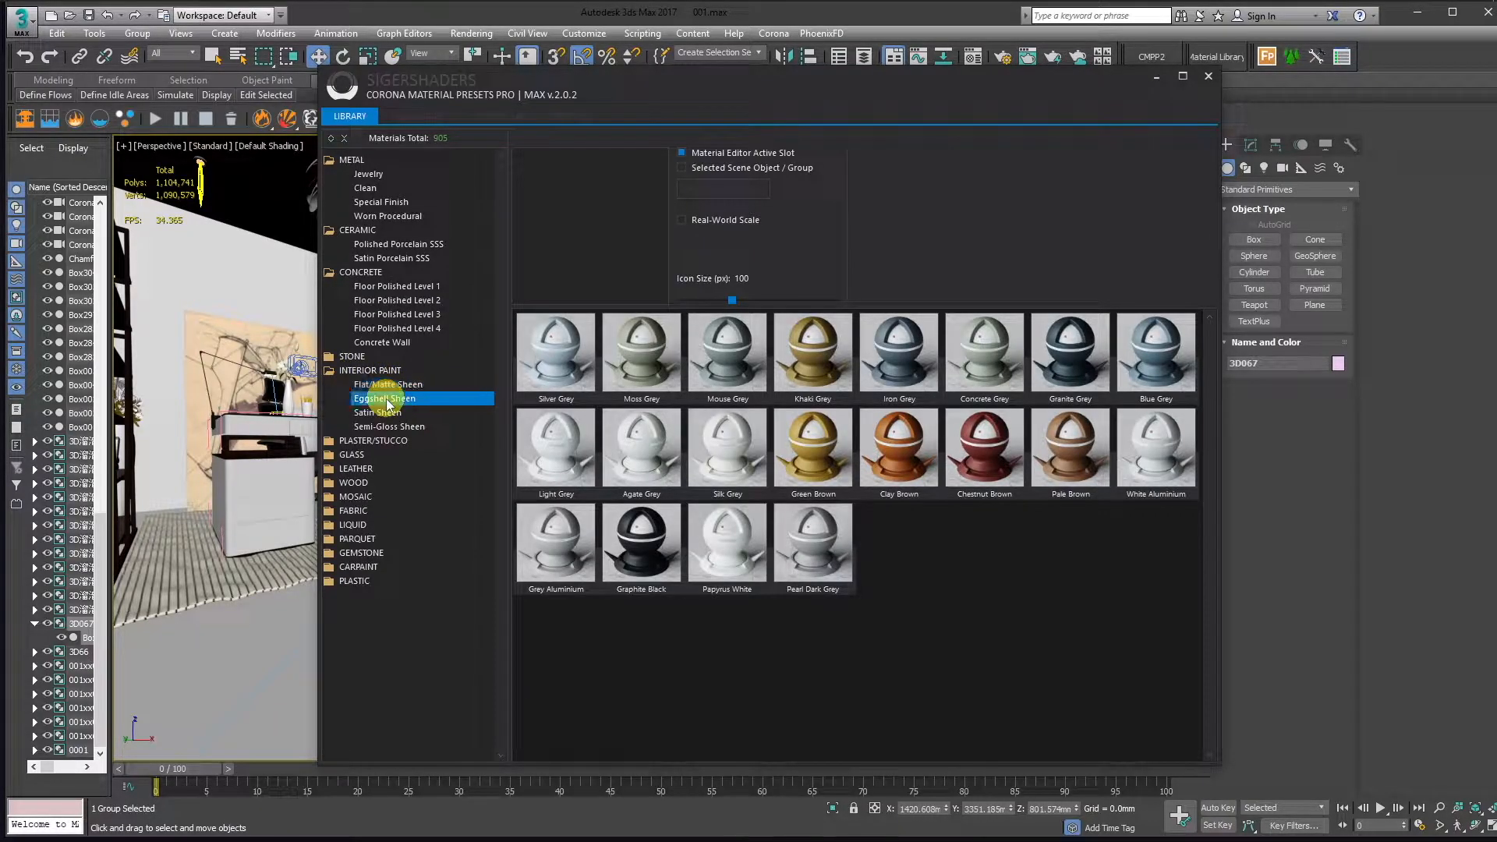
left_click(328, 483)
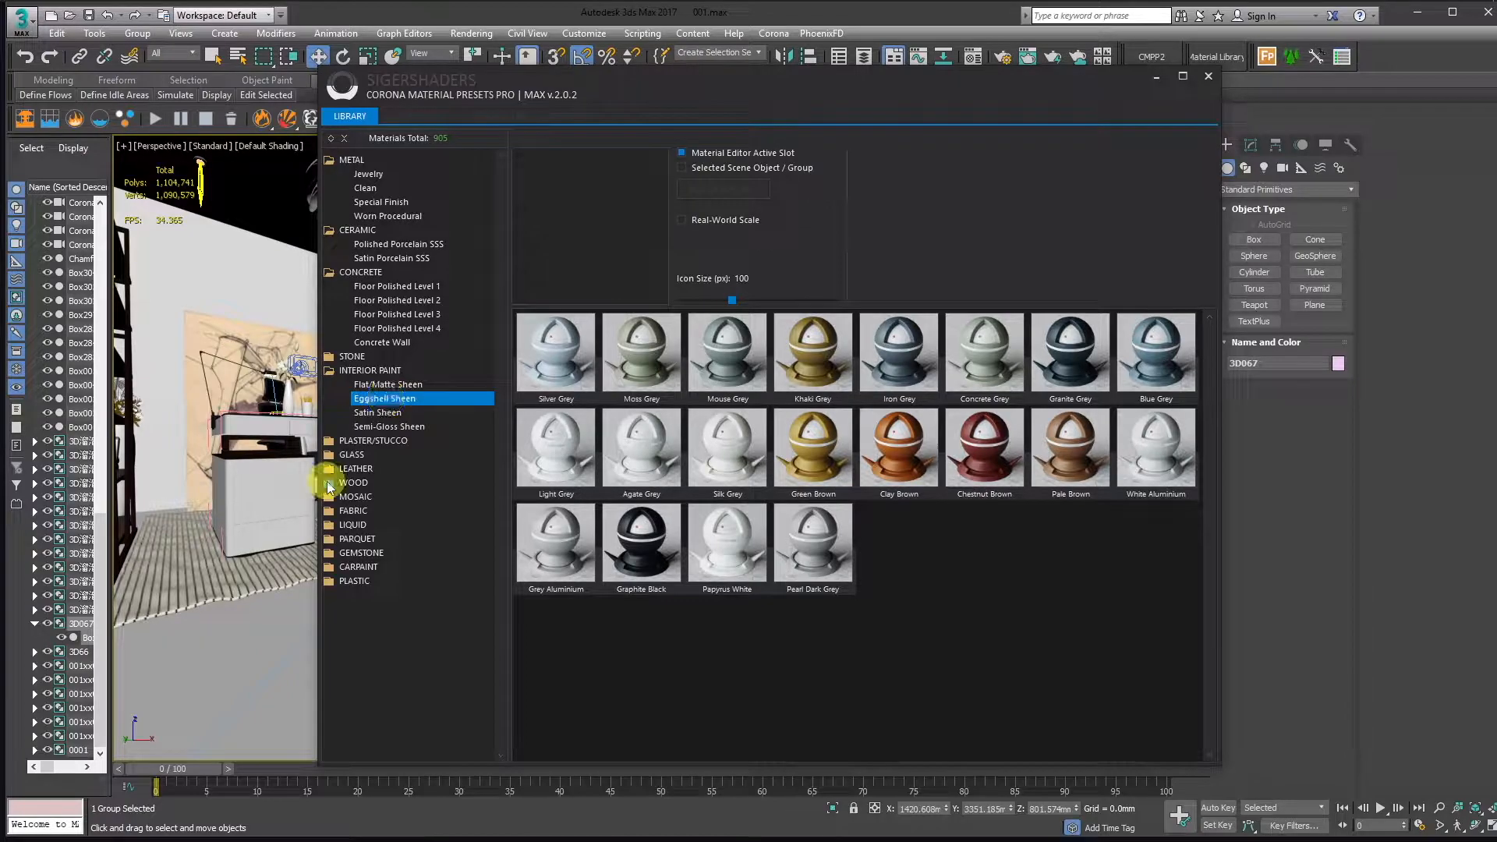
left_click(383, 500)
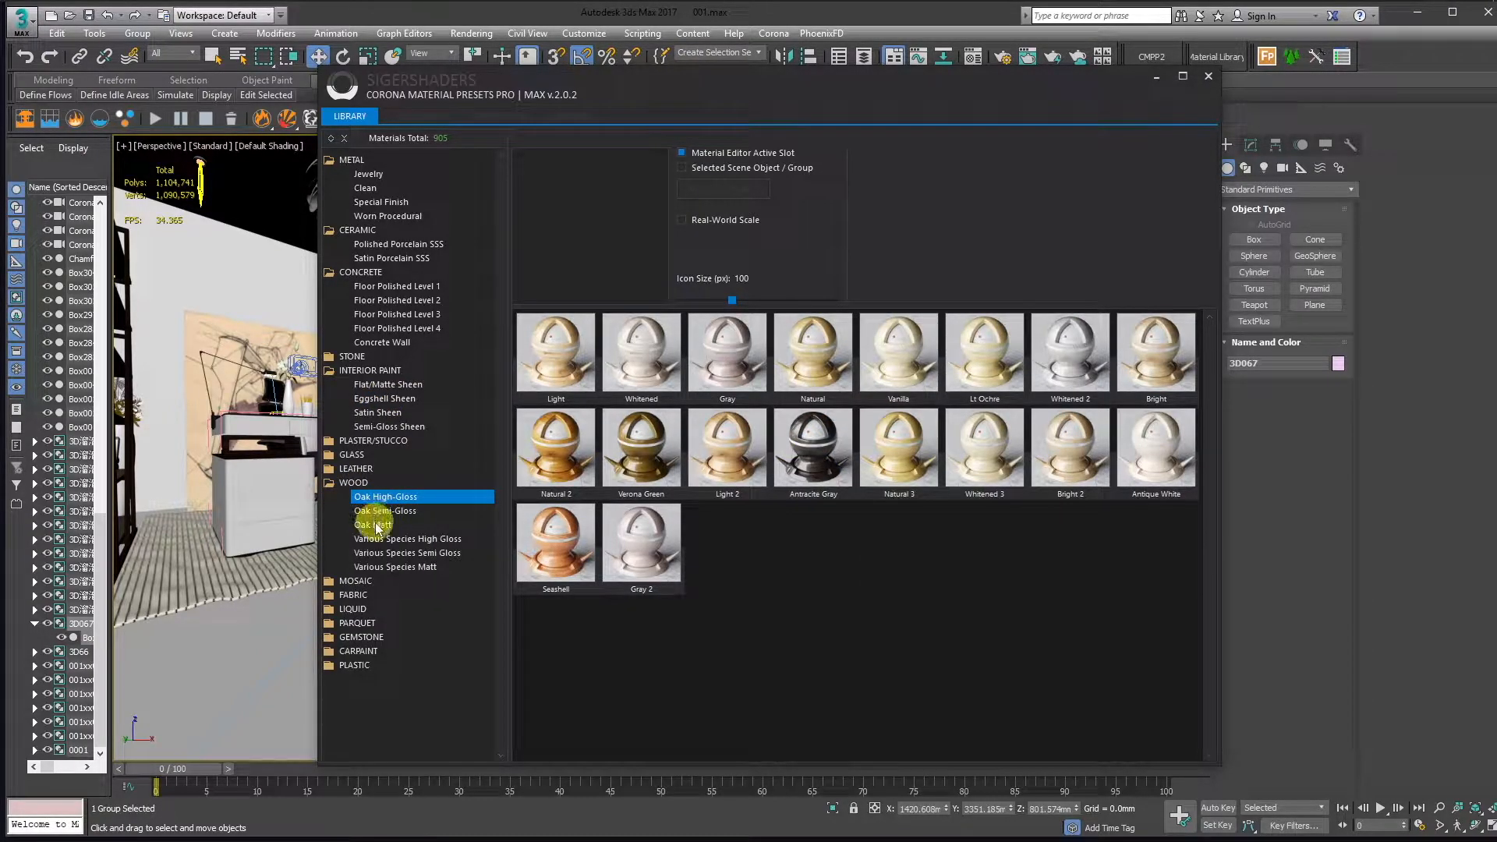
left_click(373, 515)
left_click(384, 538)
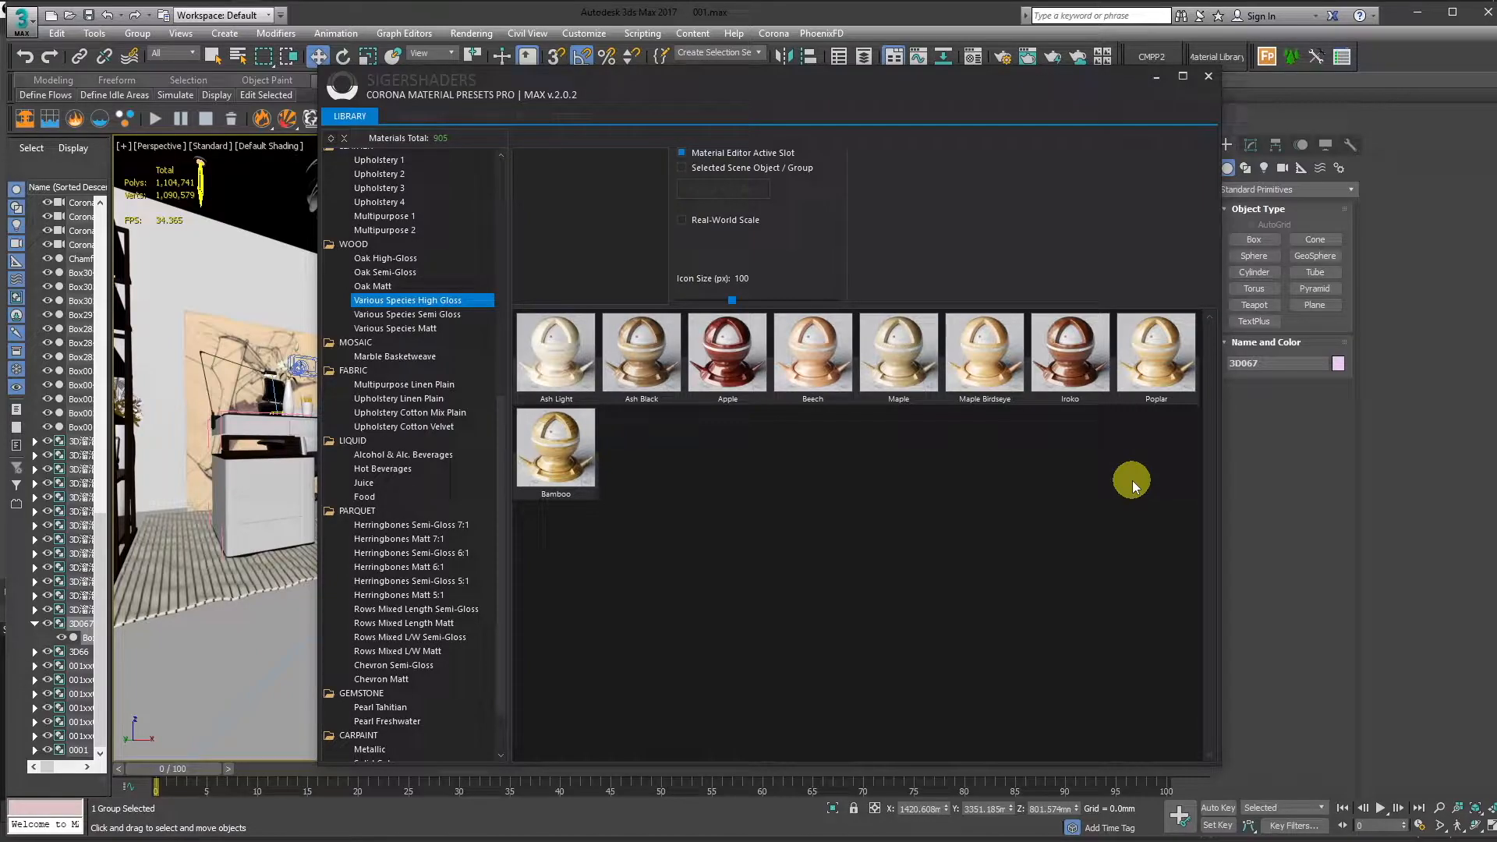
left_click(1209, 78)
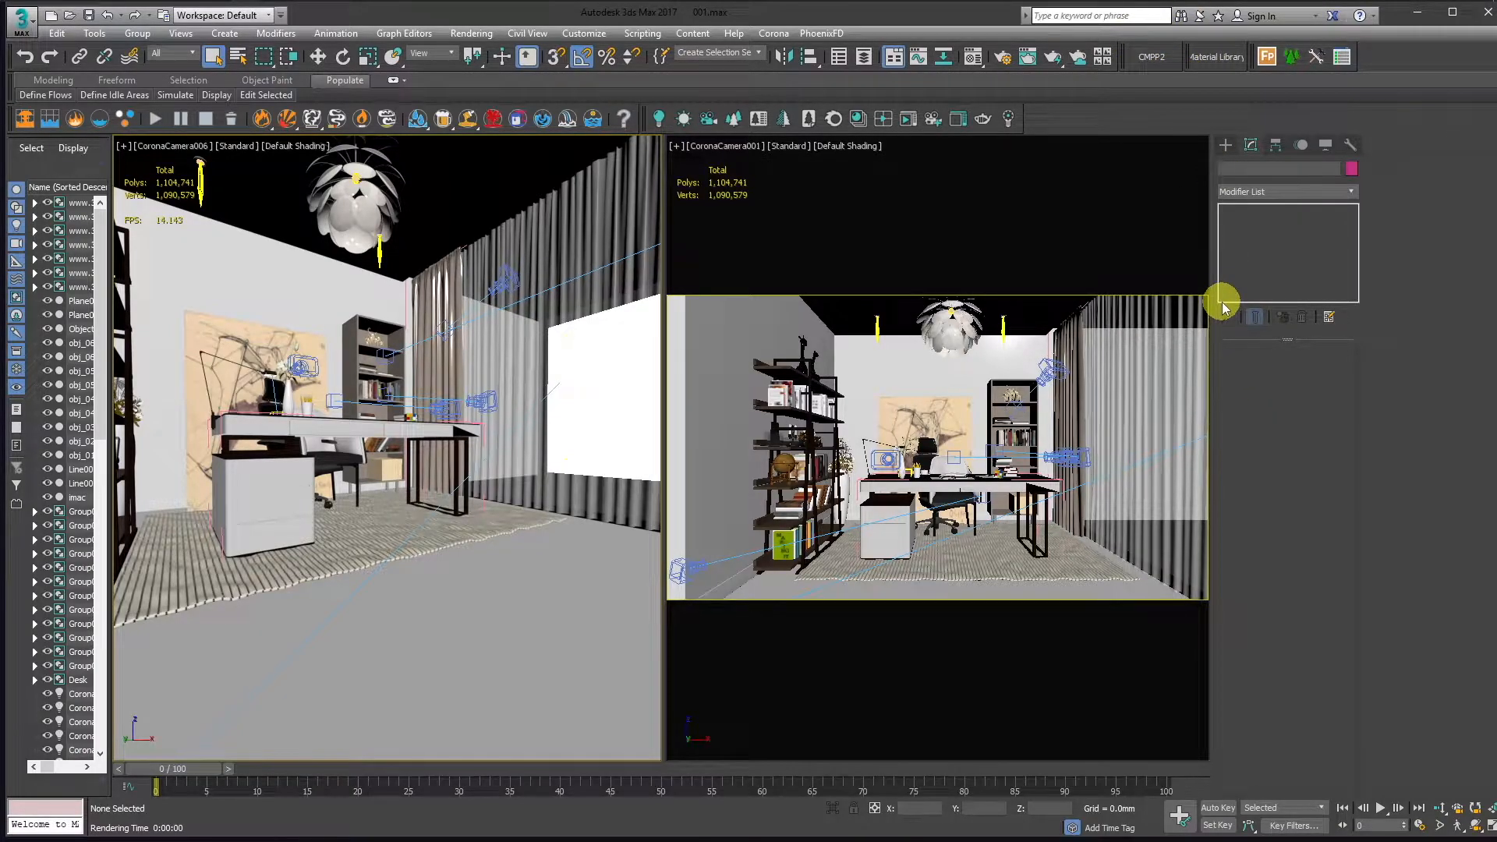
- Select the floor plane and add the FloorGenerator modifier to it
left_click(419, 625)
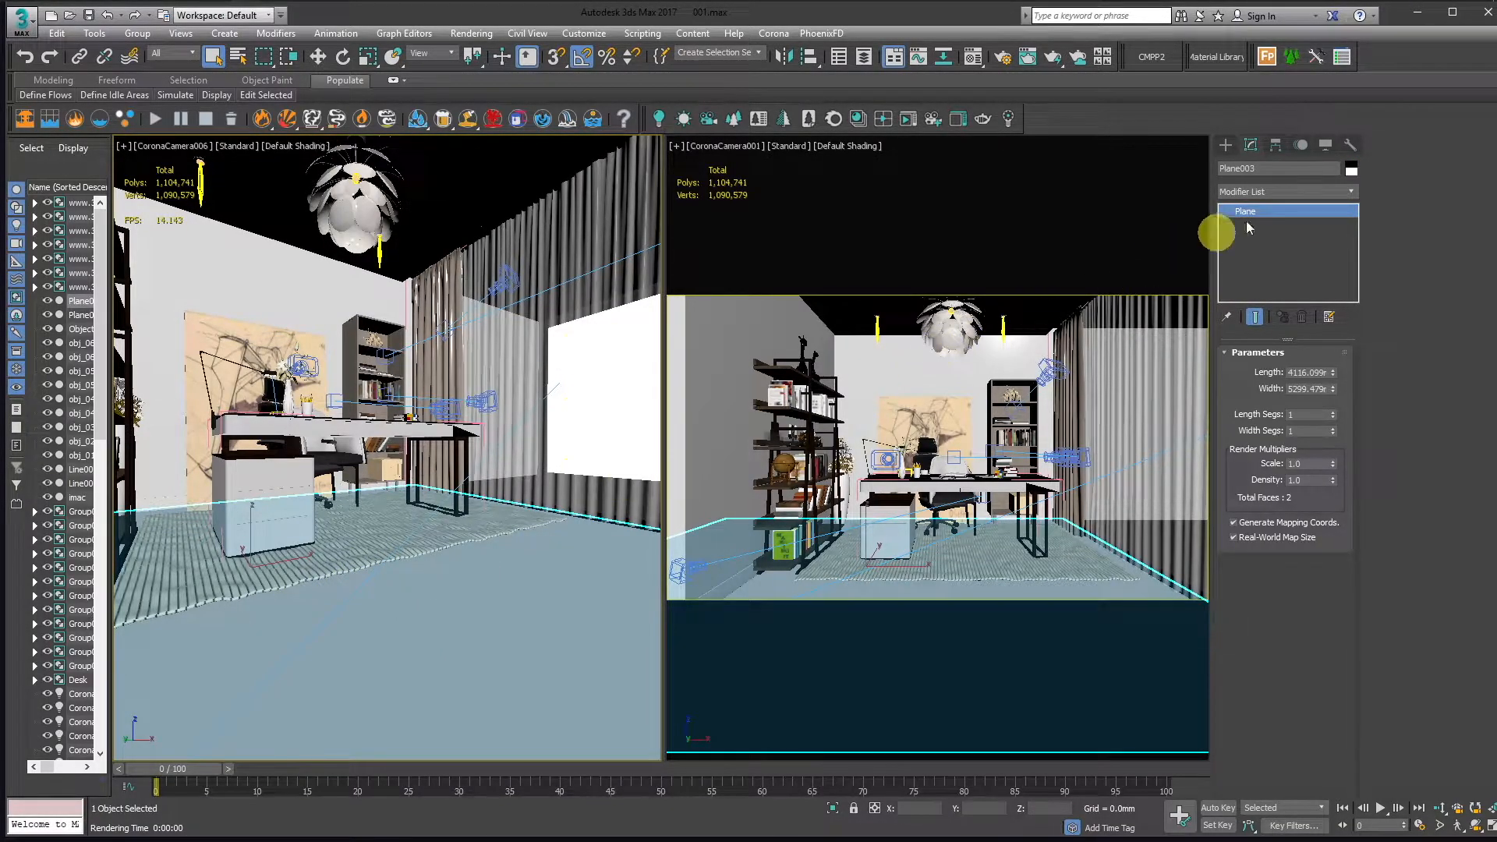
left_click(1252, 194)
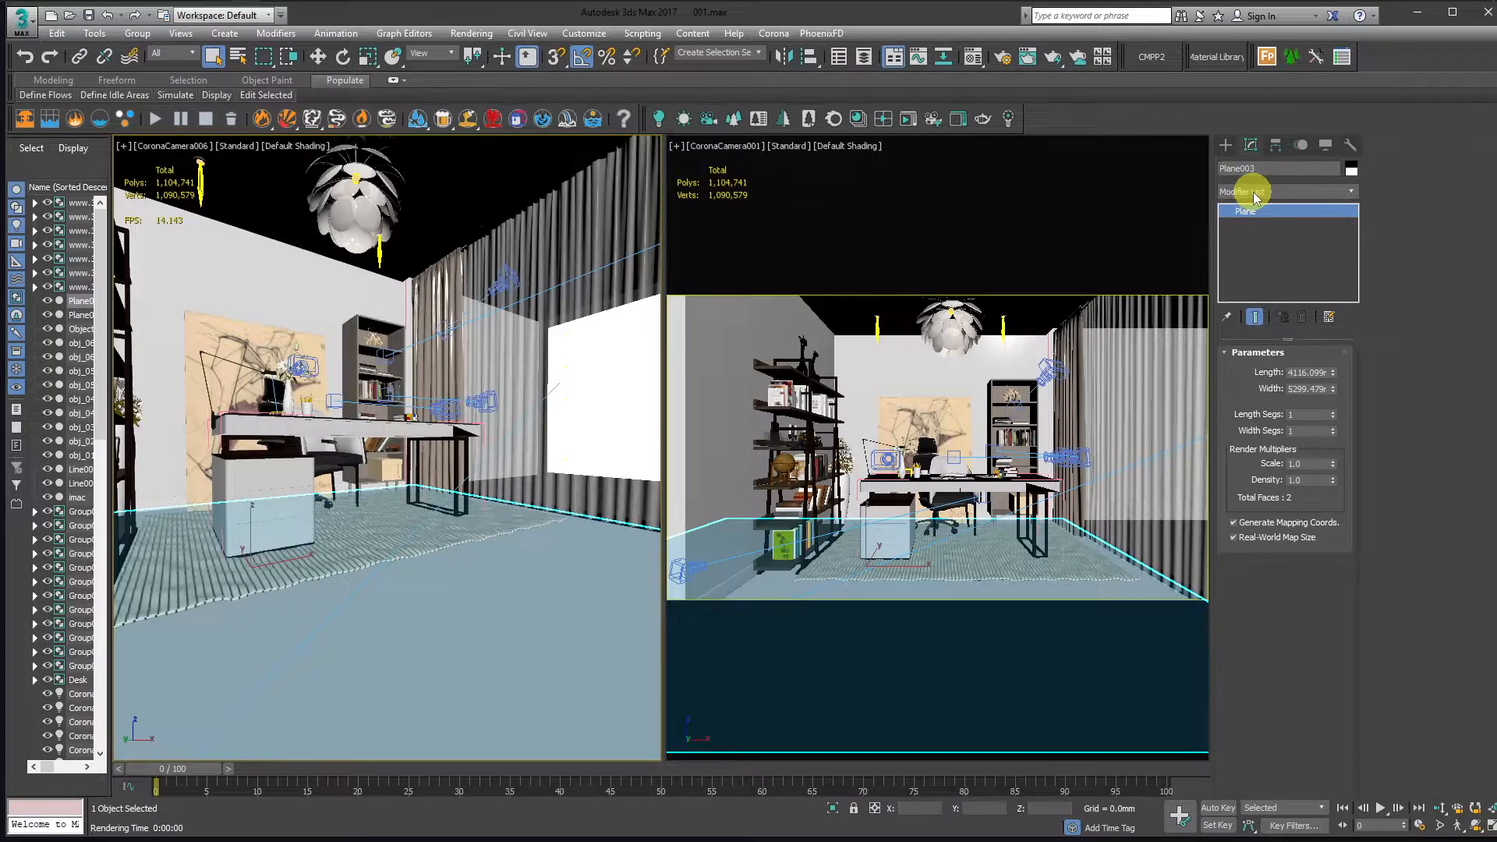
left_click(1248, 193)
scroll(1239, 468, "down", 5)
scroll(1235, 476, "down", 8)
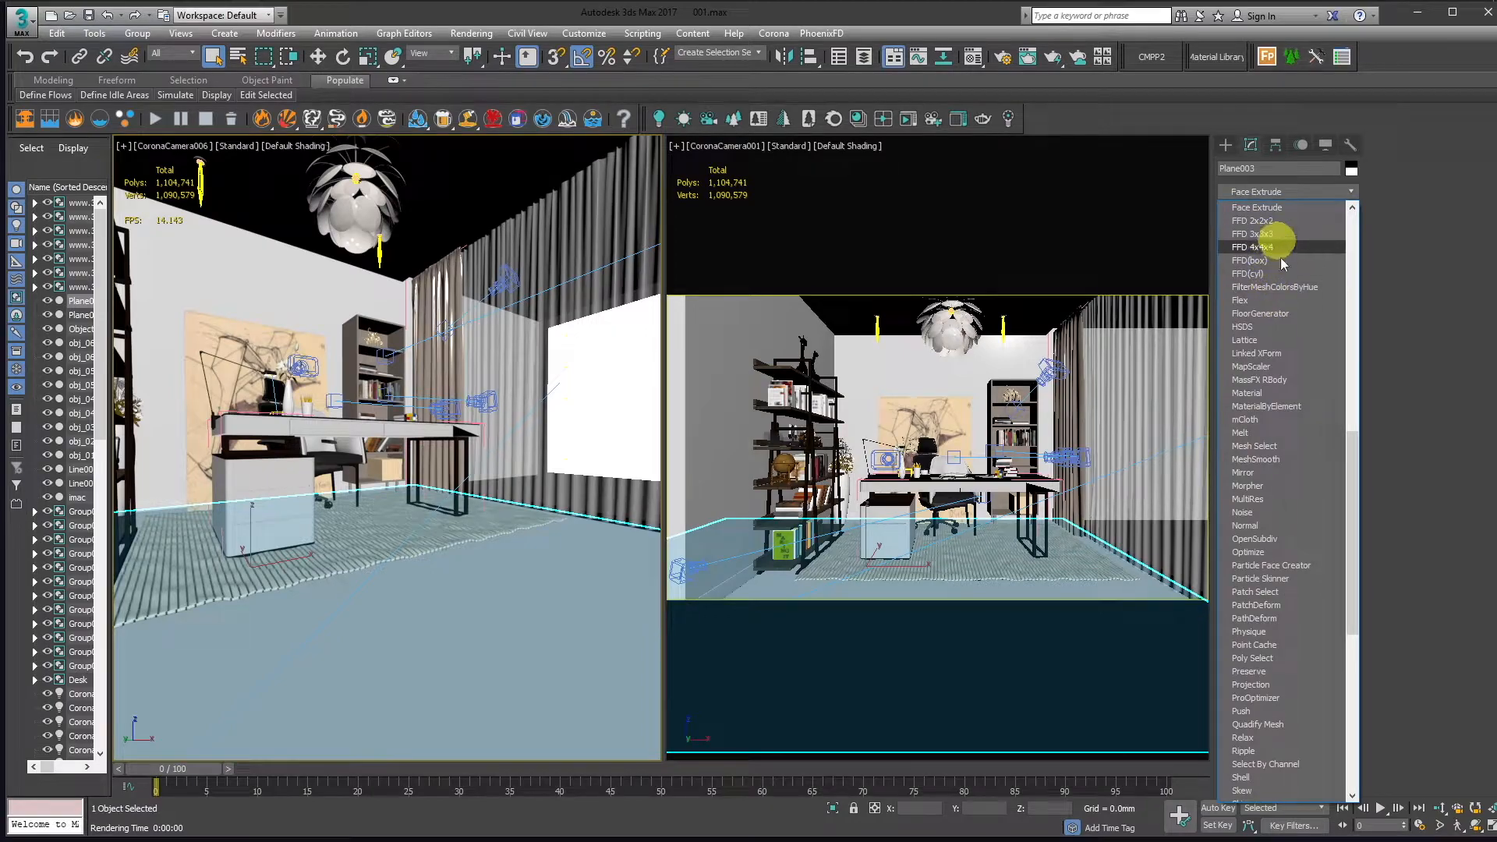
left_click(1285, 315)
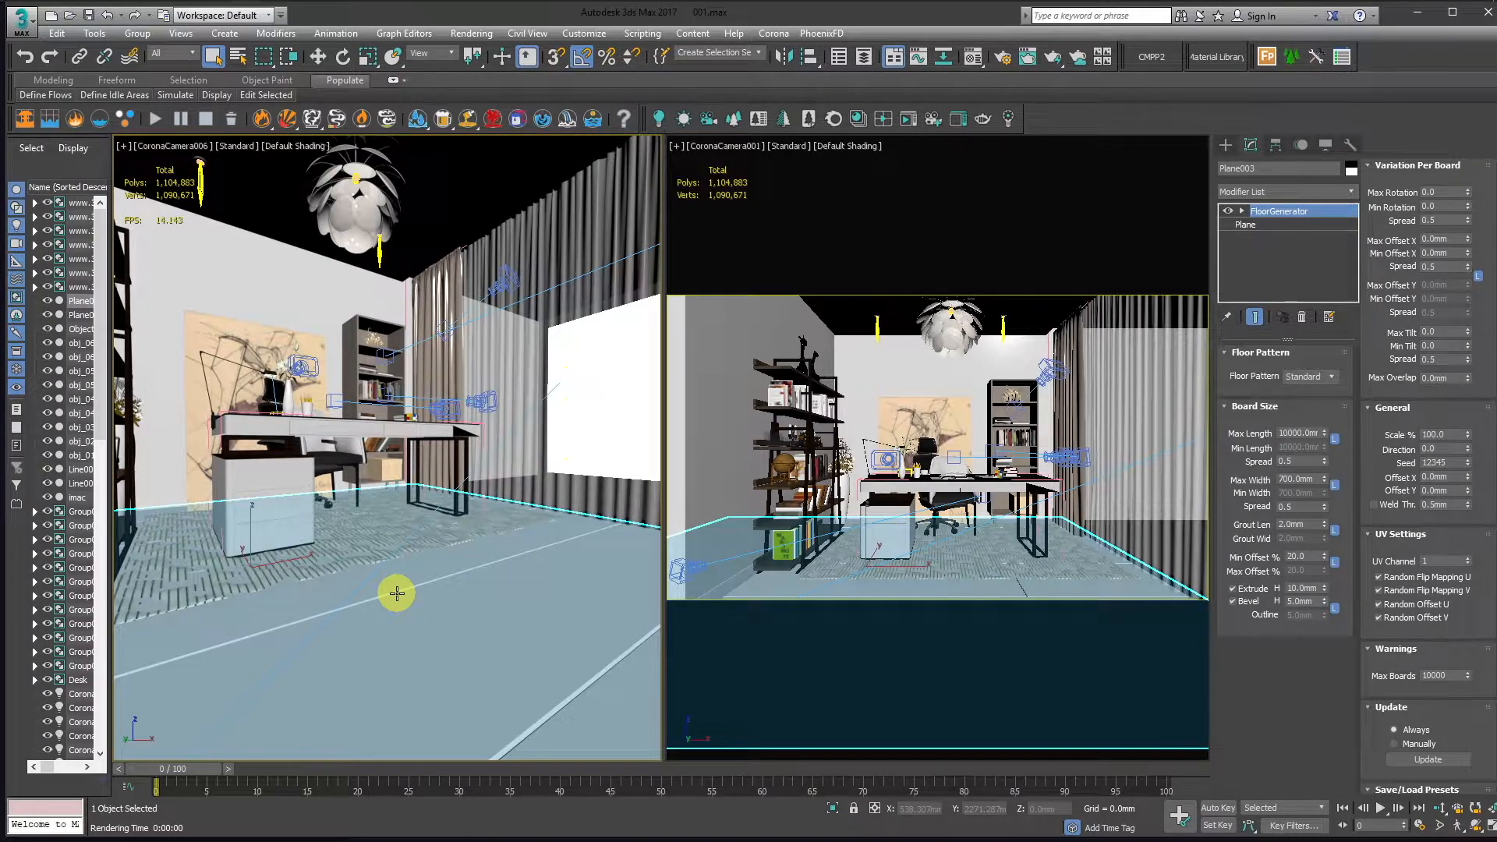
- Set the floor boards' maximum length to 1000 mm and maximum width to 150 mm
left_click(1296, 434)
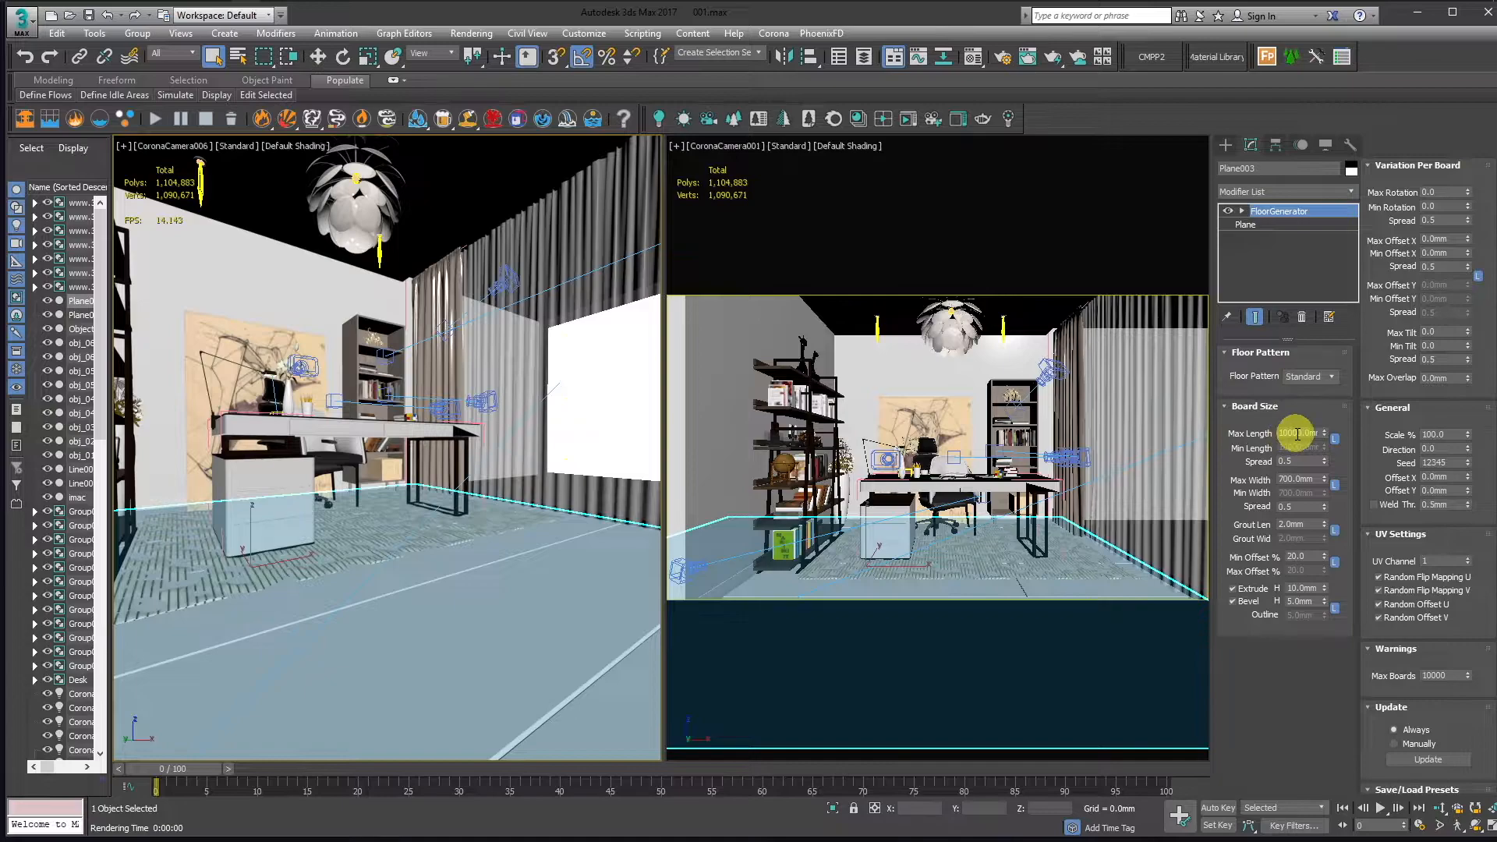
type("1000")
key("Return")
left_click(1296, 479)
type("12")
type("0")
key("Return")
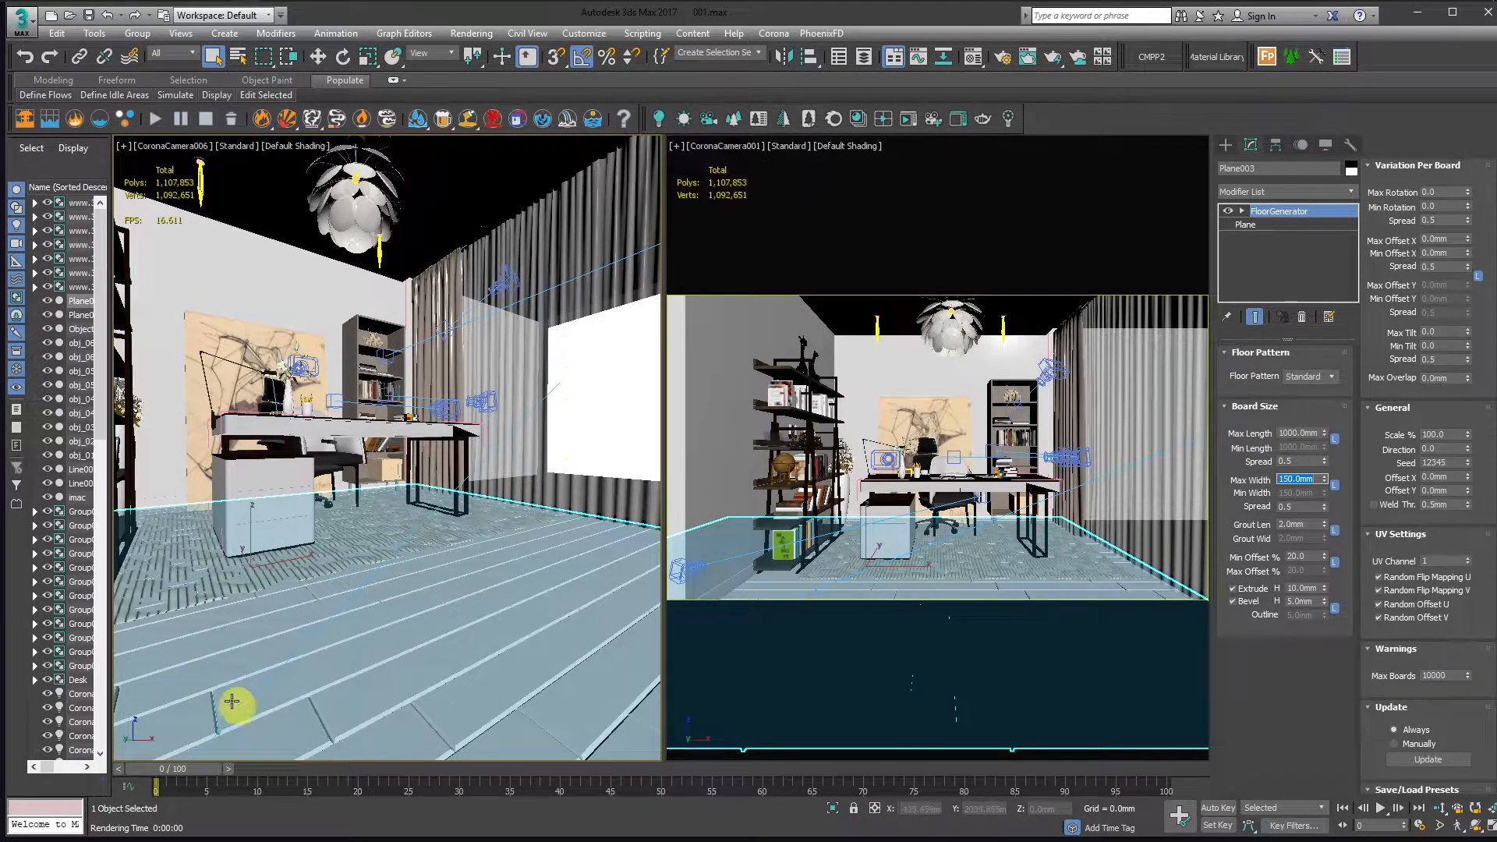
- Set the floor boards' minimum offset to 30%, extrude height to 4 mm and bevel height to 2 mm
left_click(1296, 555)
type("3")
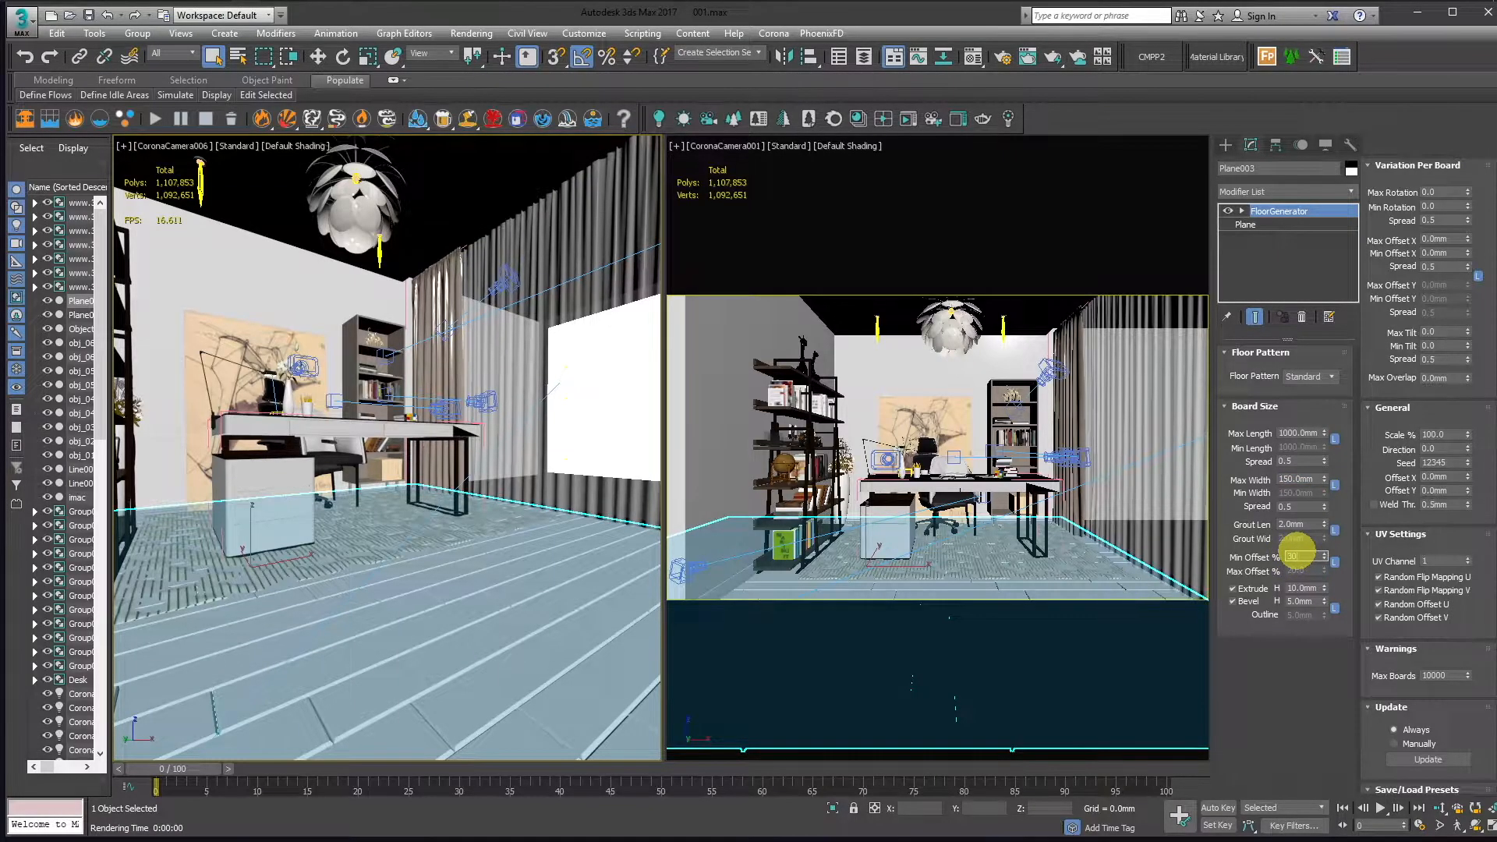
type("0")
key("Return")
left_click(1304, 587)
type("4")
key("Tab")
type("2")
key("Return")
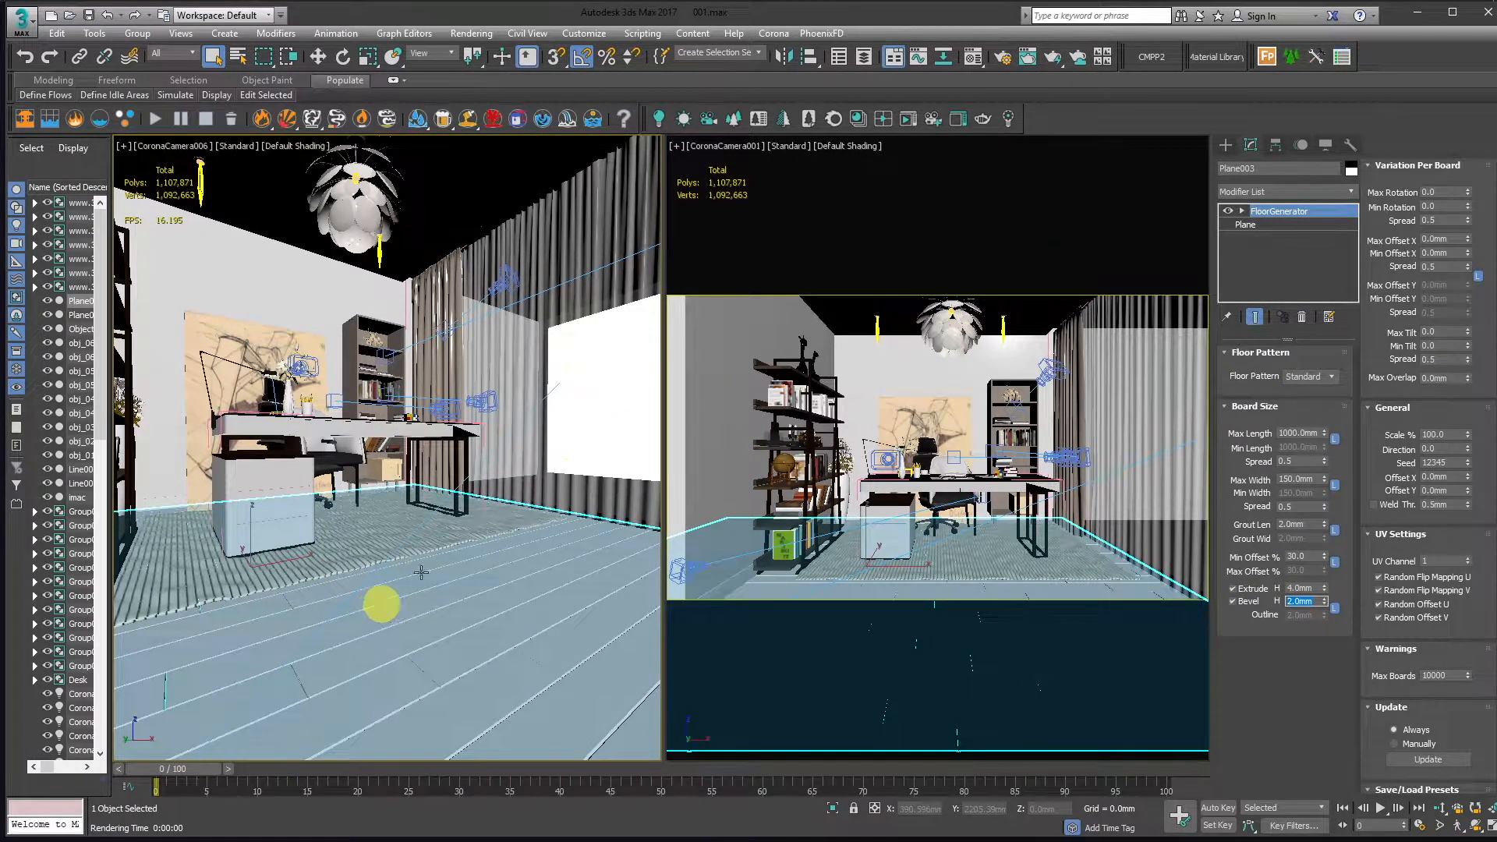
- Assign the Oak Honey Semigloss preset from the Corona Material Library's Wood category to the selected floor, and close the library
left_click(1217, 57)
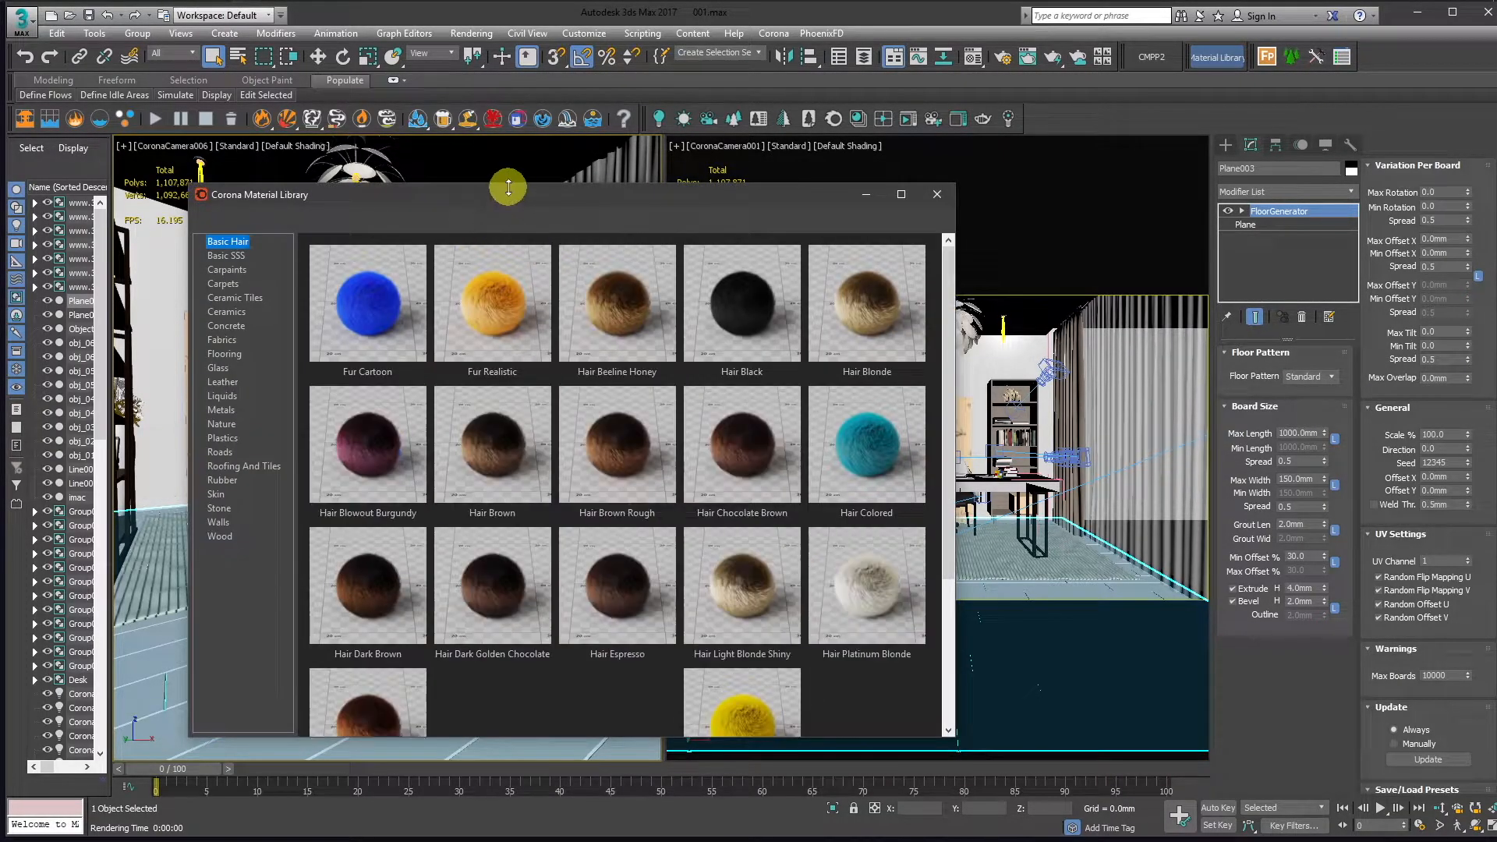
left_click_drag(502, 184, 749, 171)
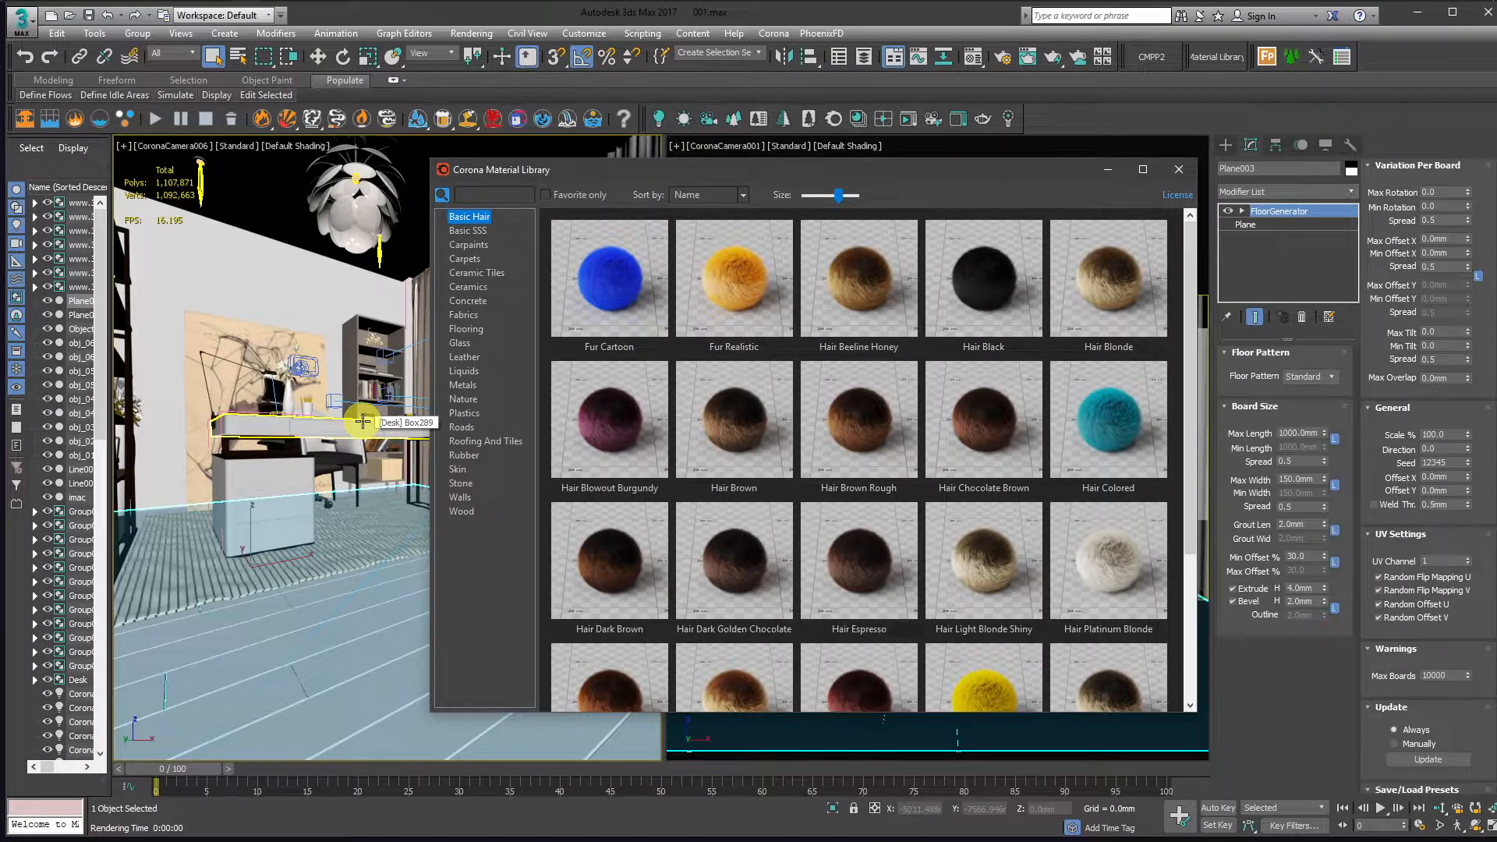
left_click(461, 511)
left_click_drag(959, 167, 975, 129)
scroll(690, 324, "down", 1)
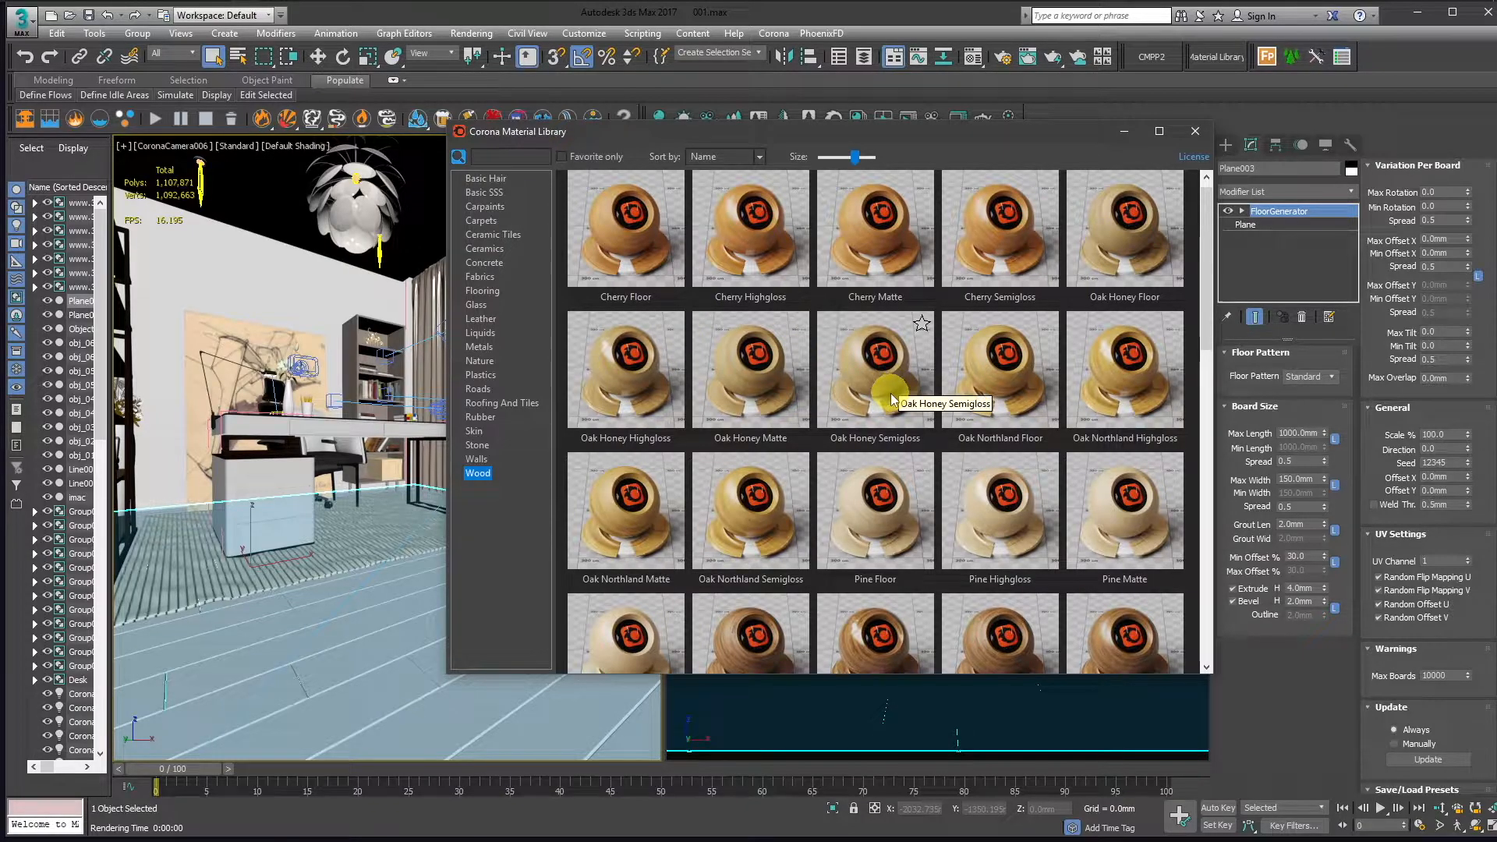
right_click(890, 399)
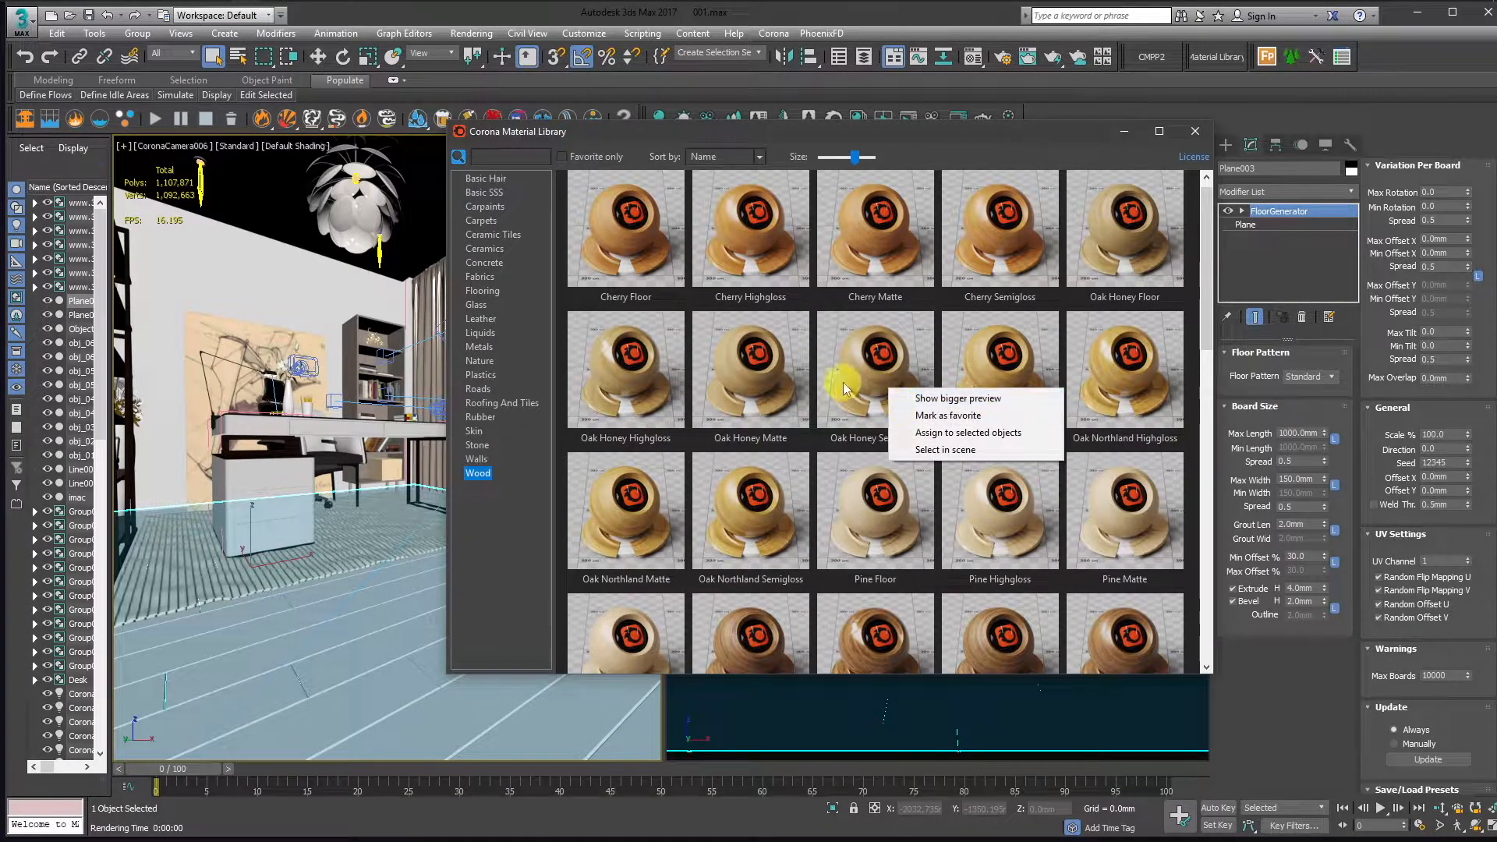
left_click(936, 432)
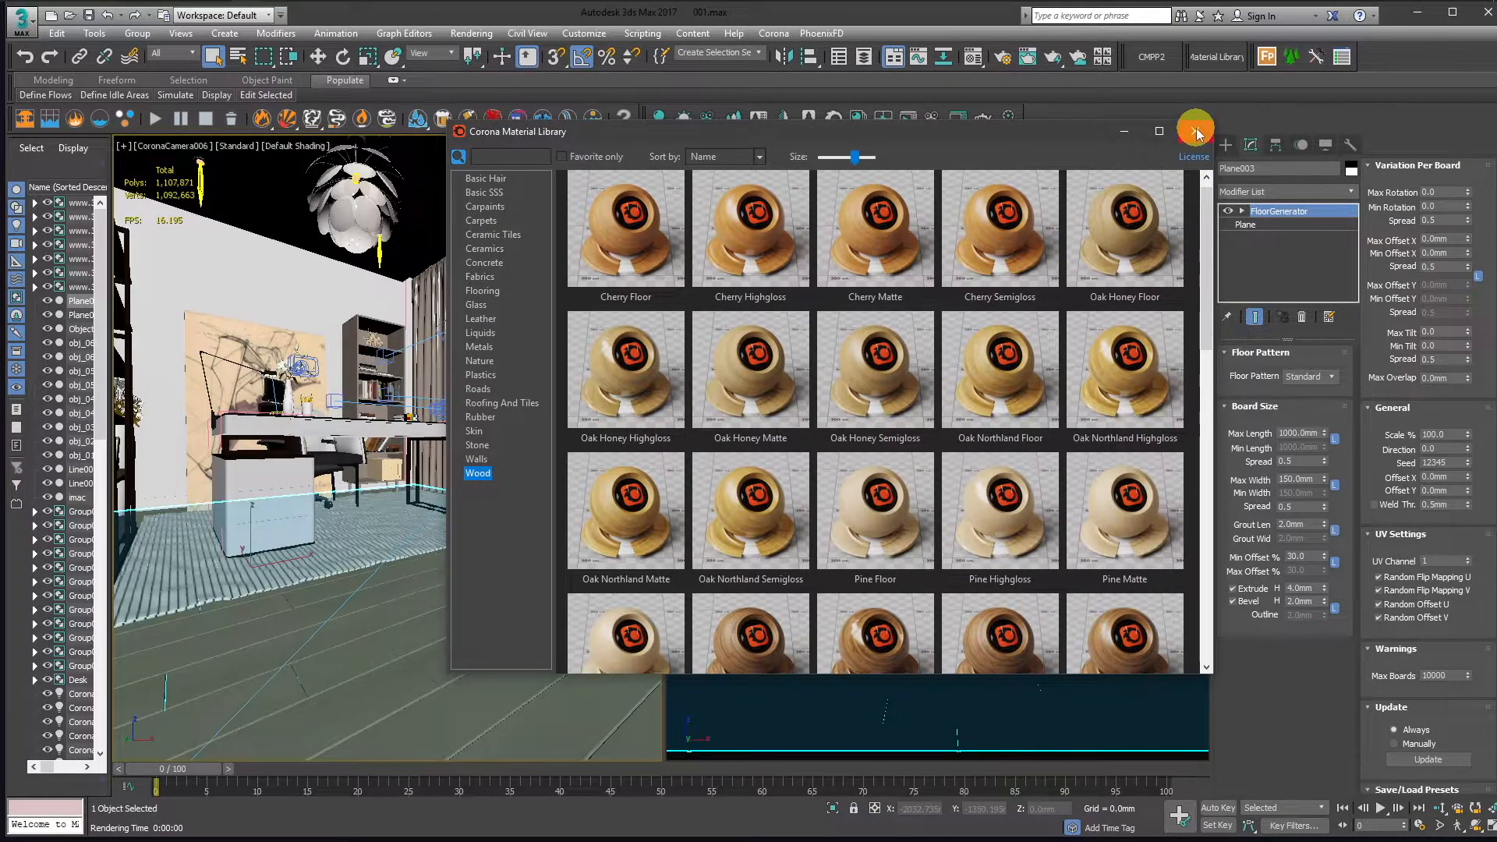
left_click(1196, 132)
- Add a UVW Map modifier above FloorGenerator on the floor plane
left_click(1263, 192)
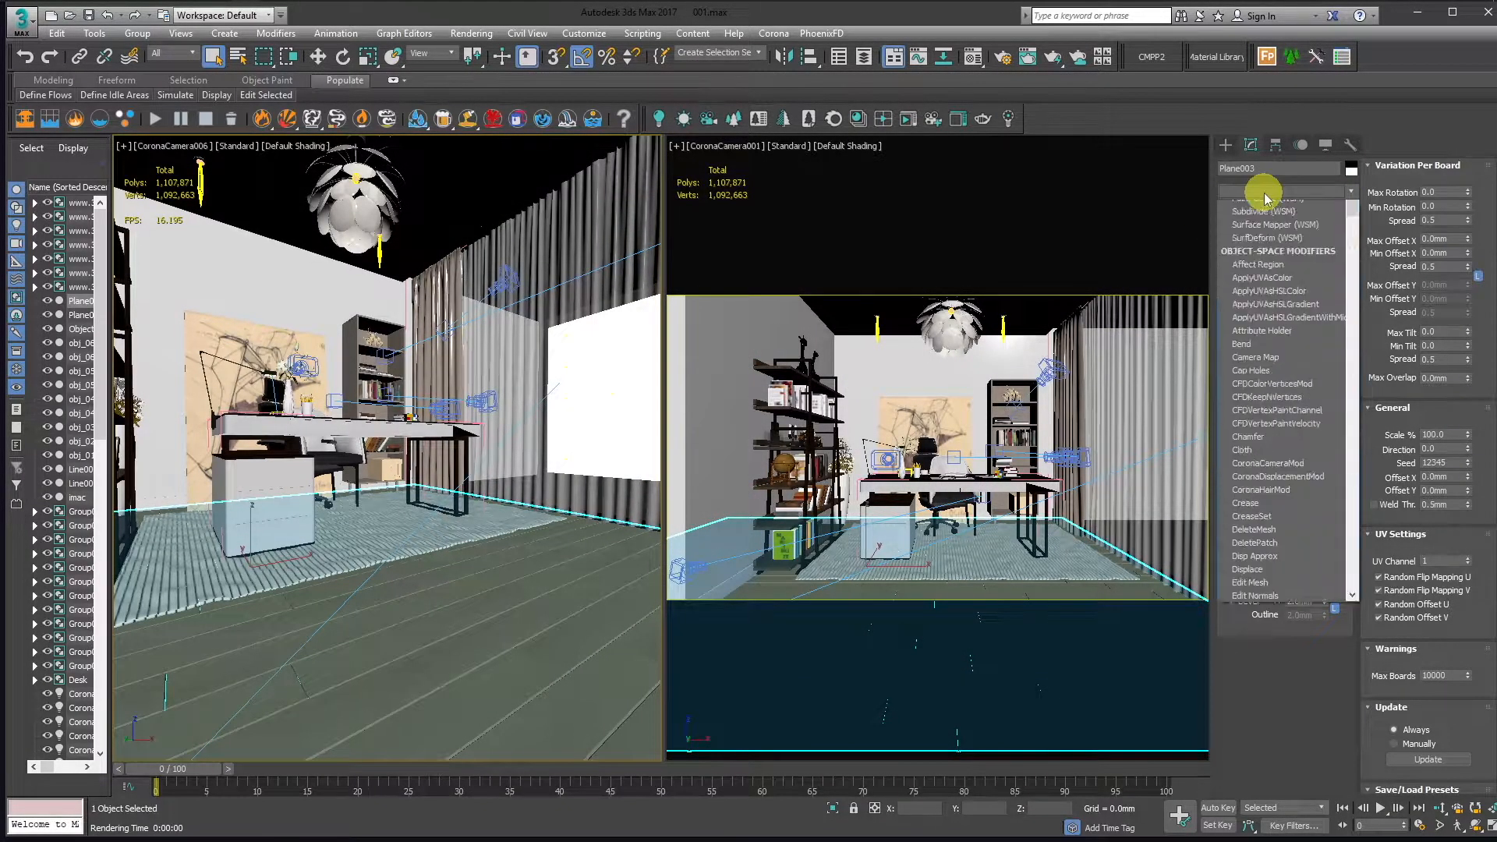
key("u")
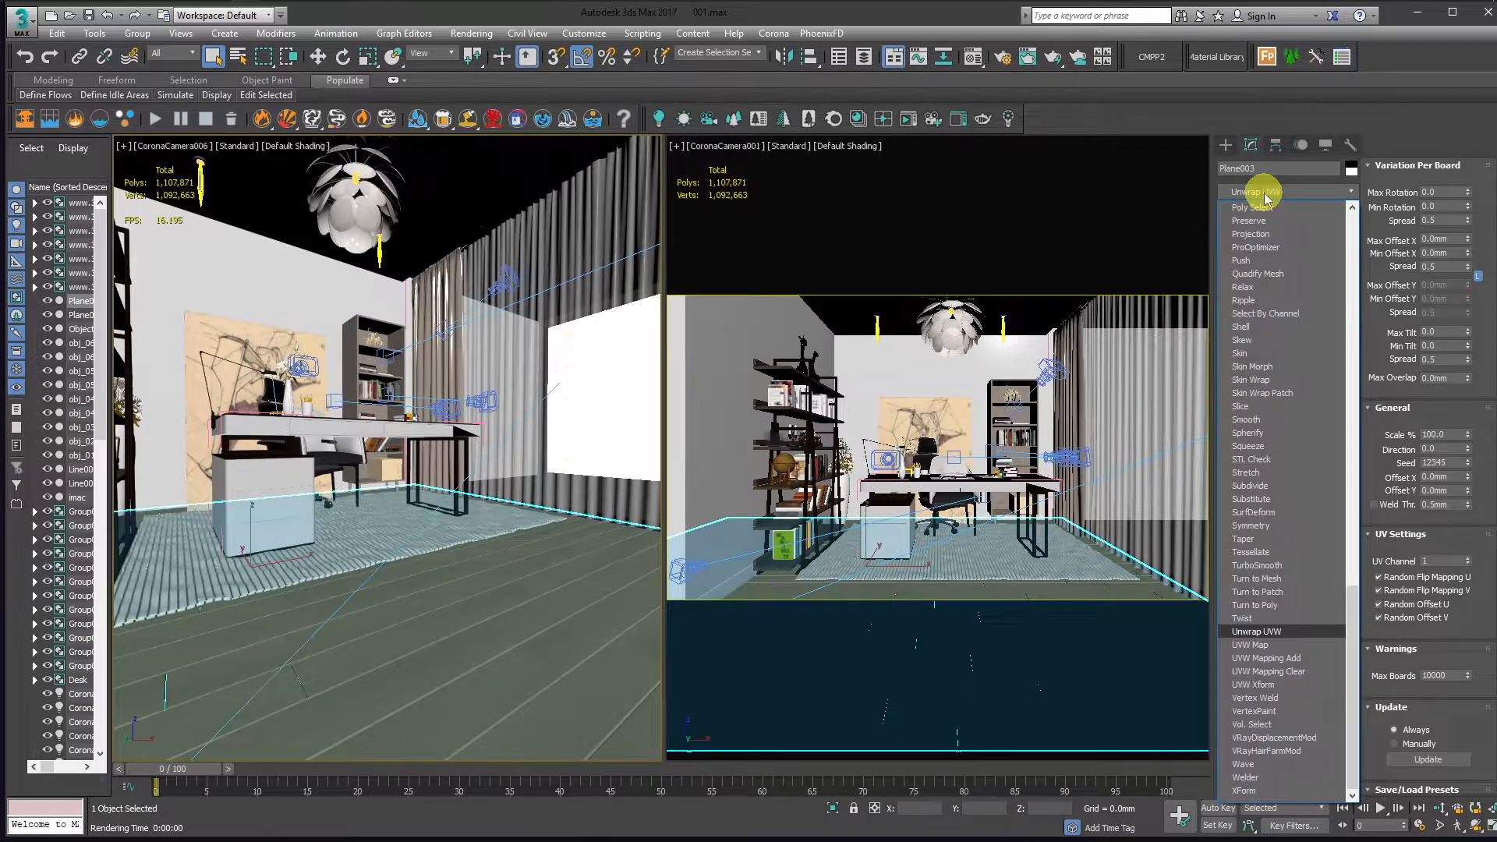
left_click(1260, 645)
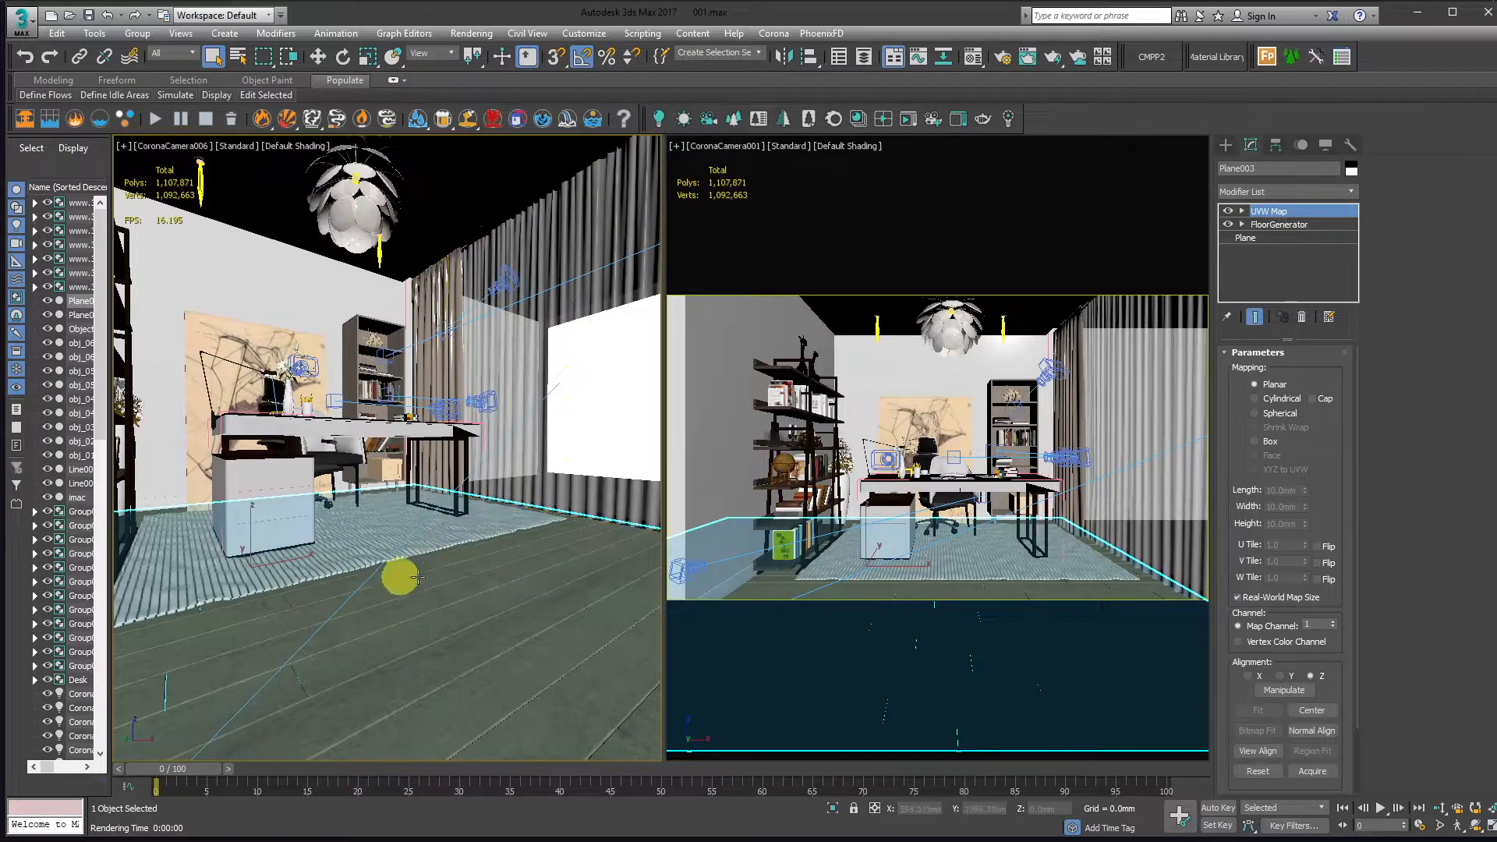
- Run an interactive render of the CoronaCamera006 view, examine the wood floor, and close the frame buffer
left_click(908, 119)
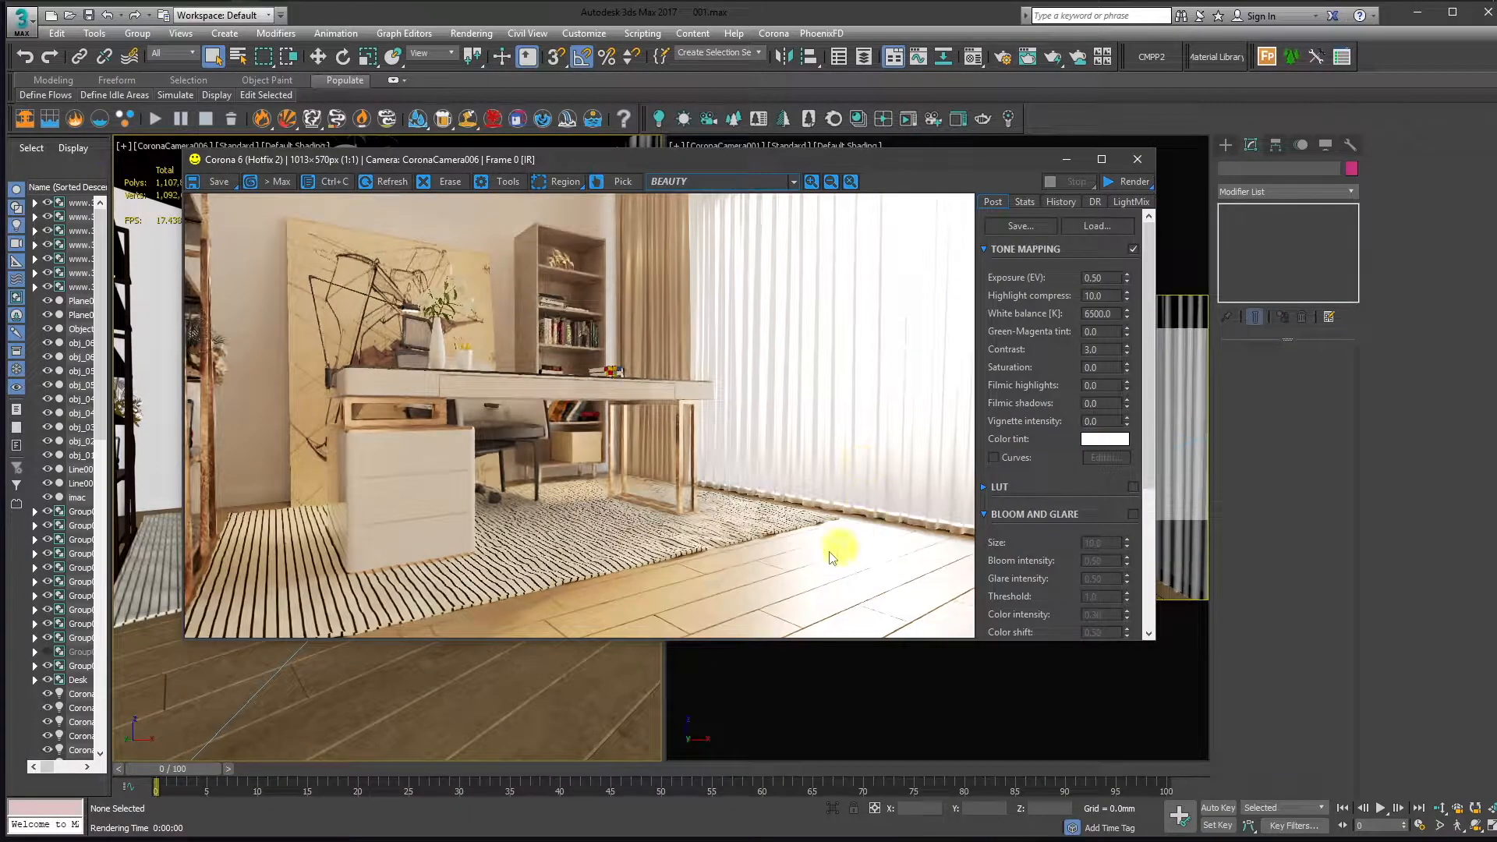
left_click(720, 606)
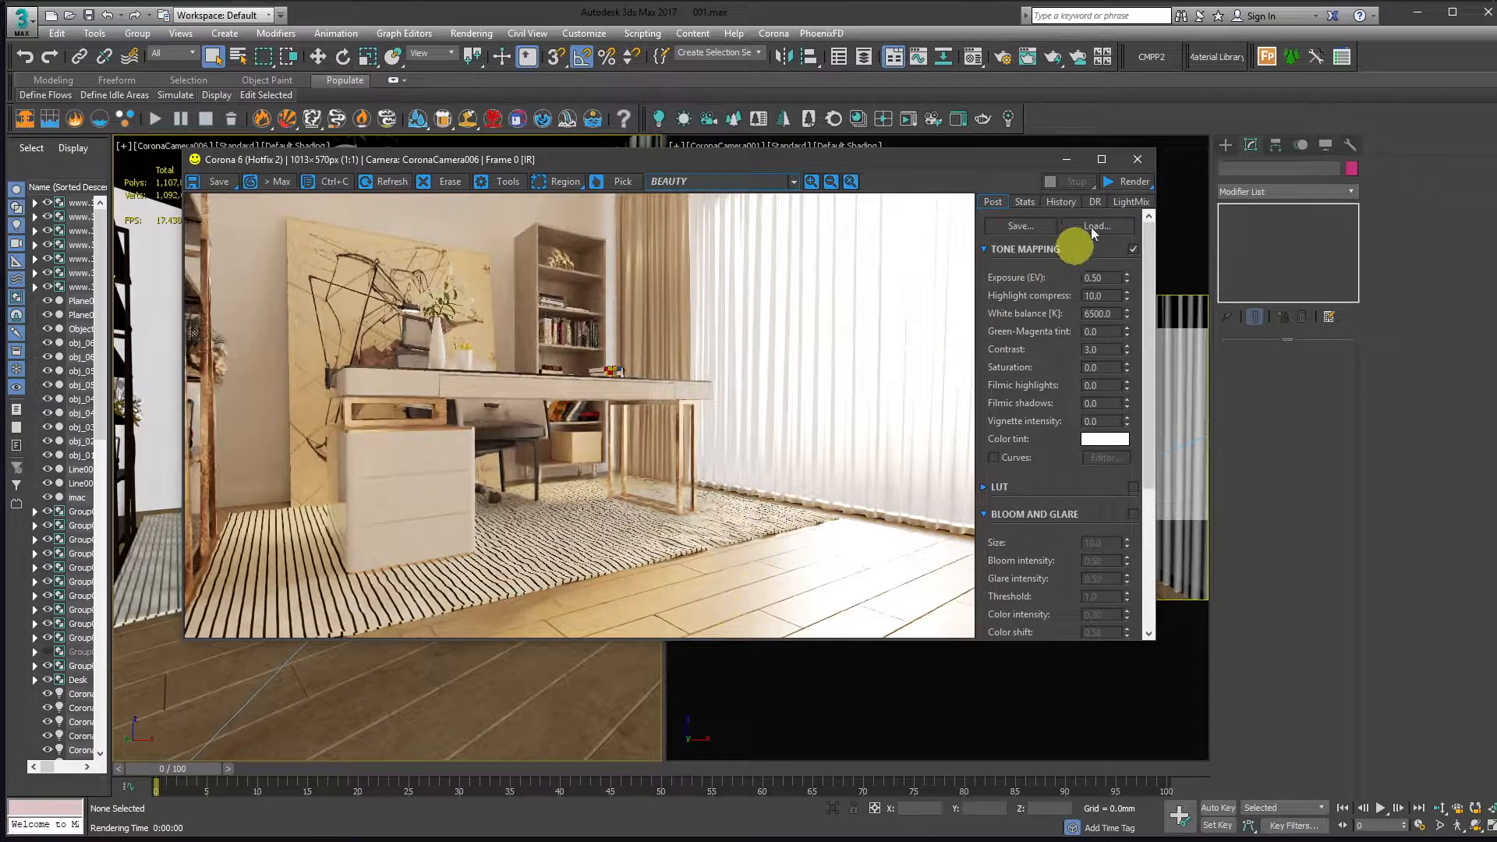
key("w")
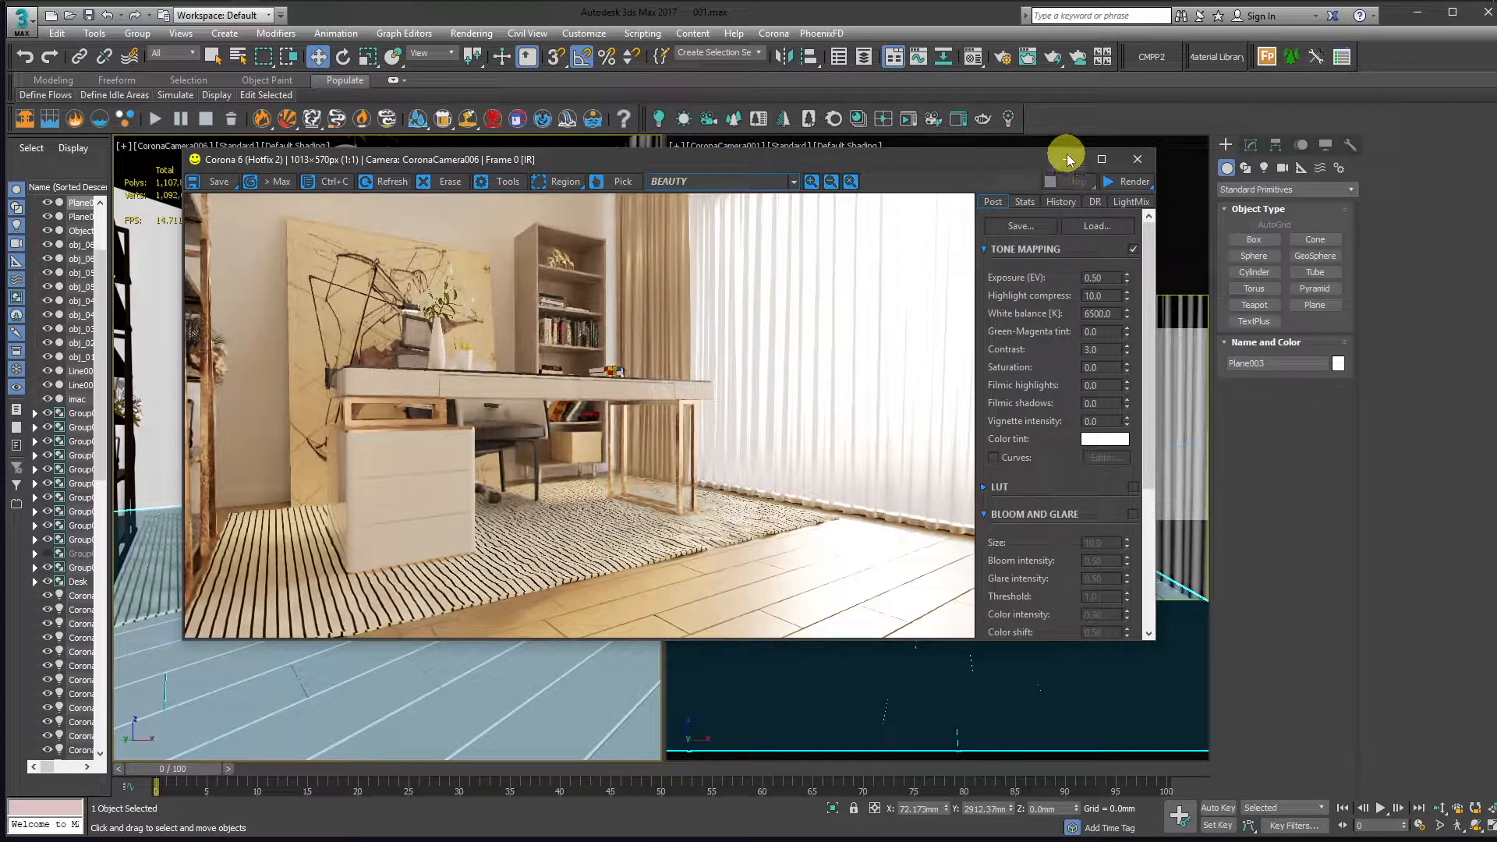
left_click(1137, 159)
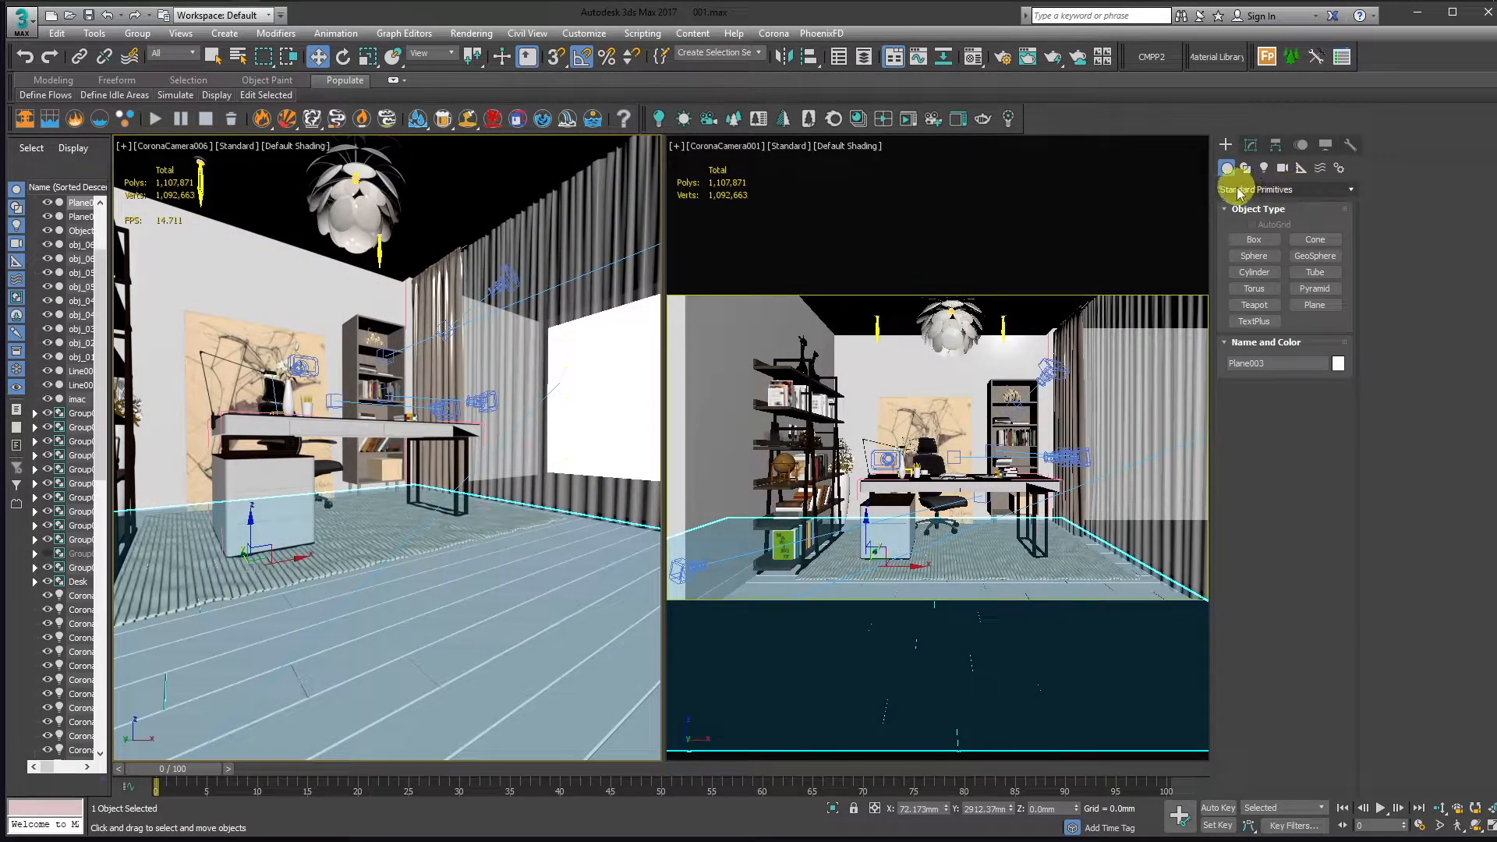
- Create a small box on the floor in front of the desk's drawer cabinet
left_click(1255, 240)
left_click_drag(845, 575, 867, 588)
left_click(863, 590)
left_click(868, 564)
right_click(233, 587)
key("w")
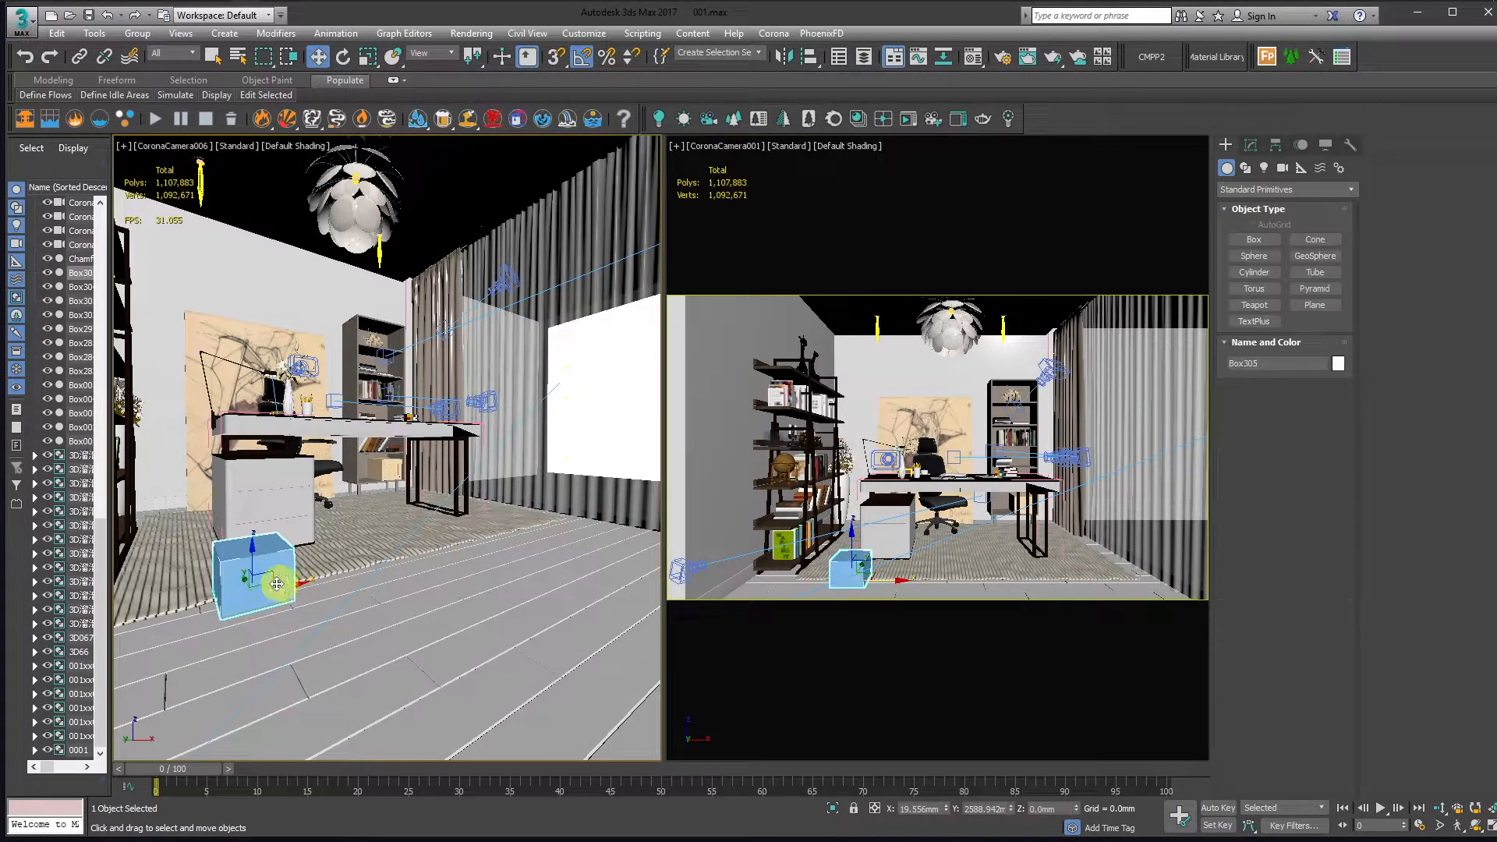
- Clone the small box sideways into three copies, forming a row of four boxes in front of the desk
mouse_move(281, 584)
left_mouse_down()
mouse_move(335, 581)
mouse_move(306, 593)
mouse_move(418, 551)
mouse_move(402, 558)
left_mouse_up()
left_click(795, 434)
left_click(795, 434)
left_click(758, 495)
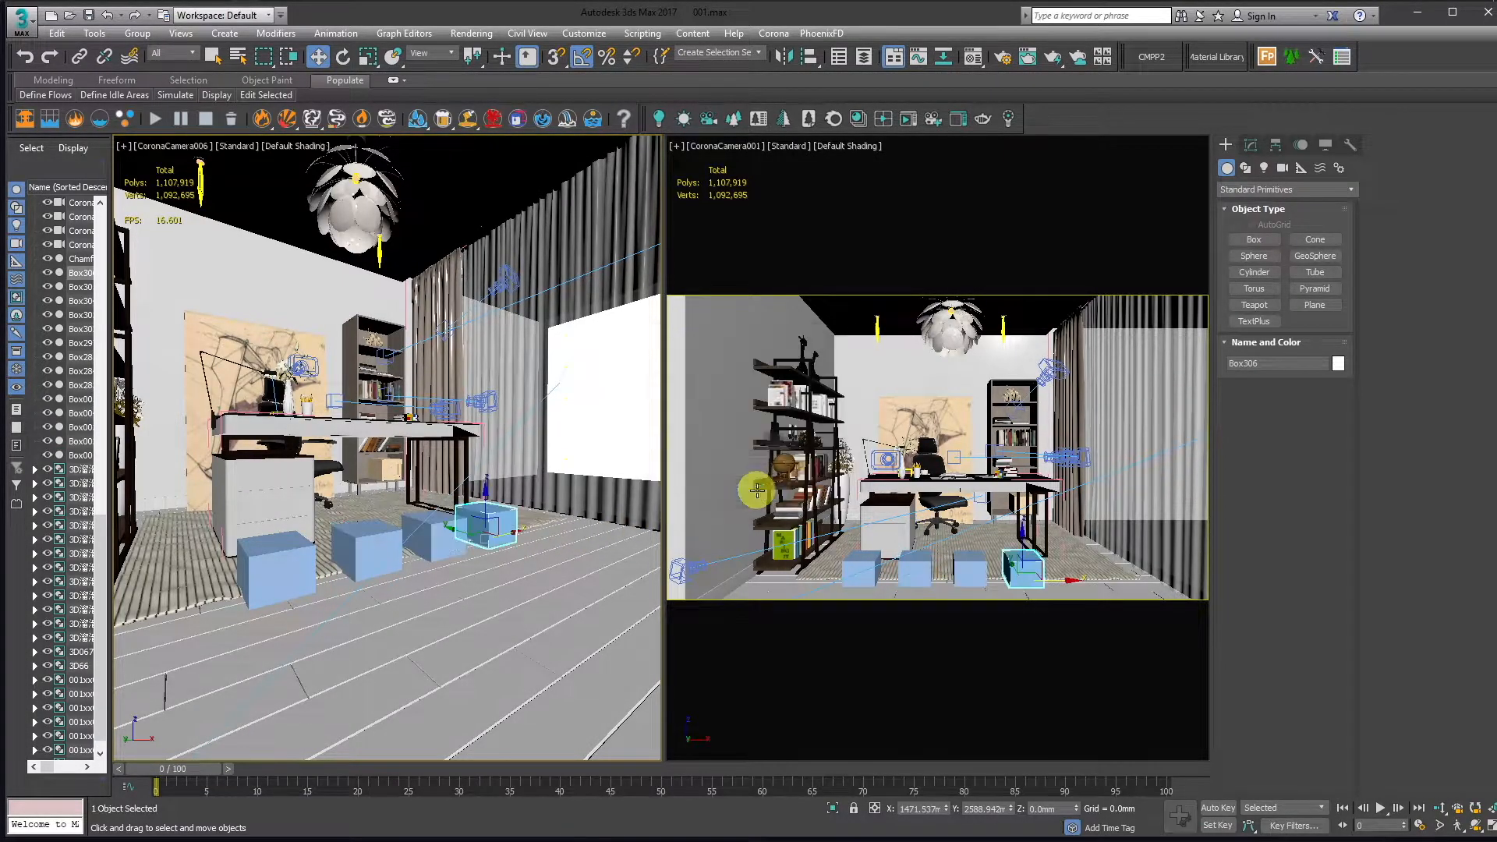
- Assign the Light material from the Oak Semi-Gloss wood presets of Corona Material Presets Pro to the first box
left_click(1139, 62)
left_click(618, 279)
left_click(659, 306)
left_click_drag(770, 90, 835, 130)
left_click(286, 551)
left_click(904, 399)
left_click(1031, 213)
left_click(1042, 234)
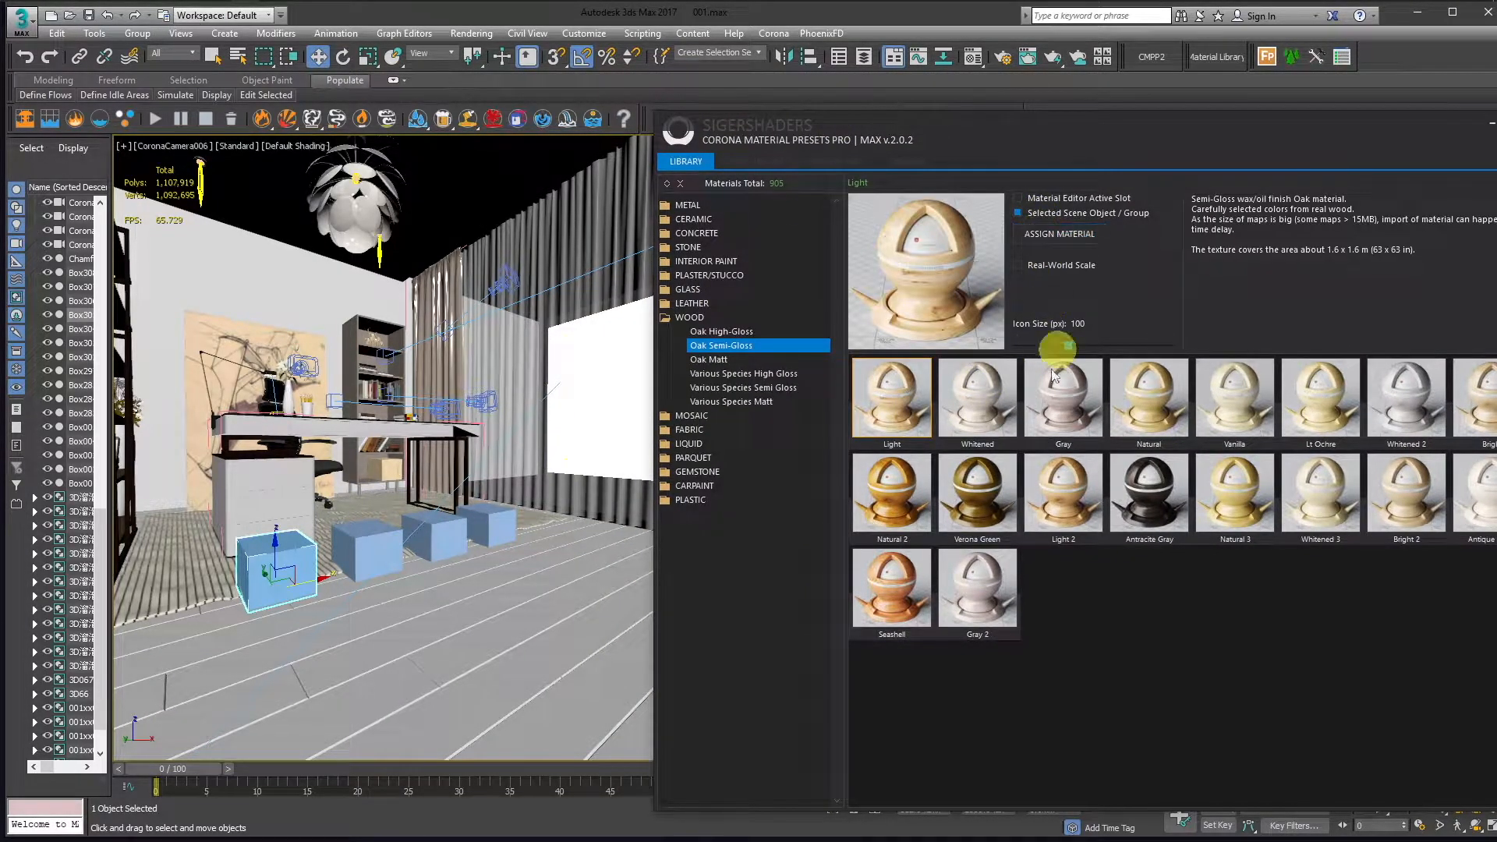
- Assign the Oak Semi-Gloss presets Natural to the second box and Vanilla to the third box
left_click(376, 546)
left_click(1104, 418)
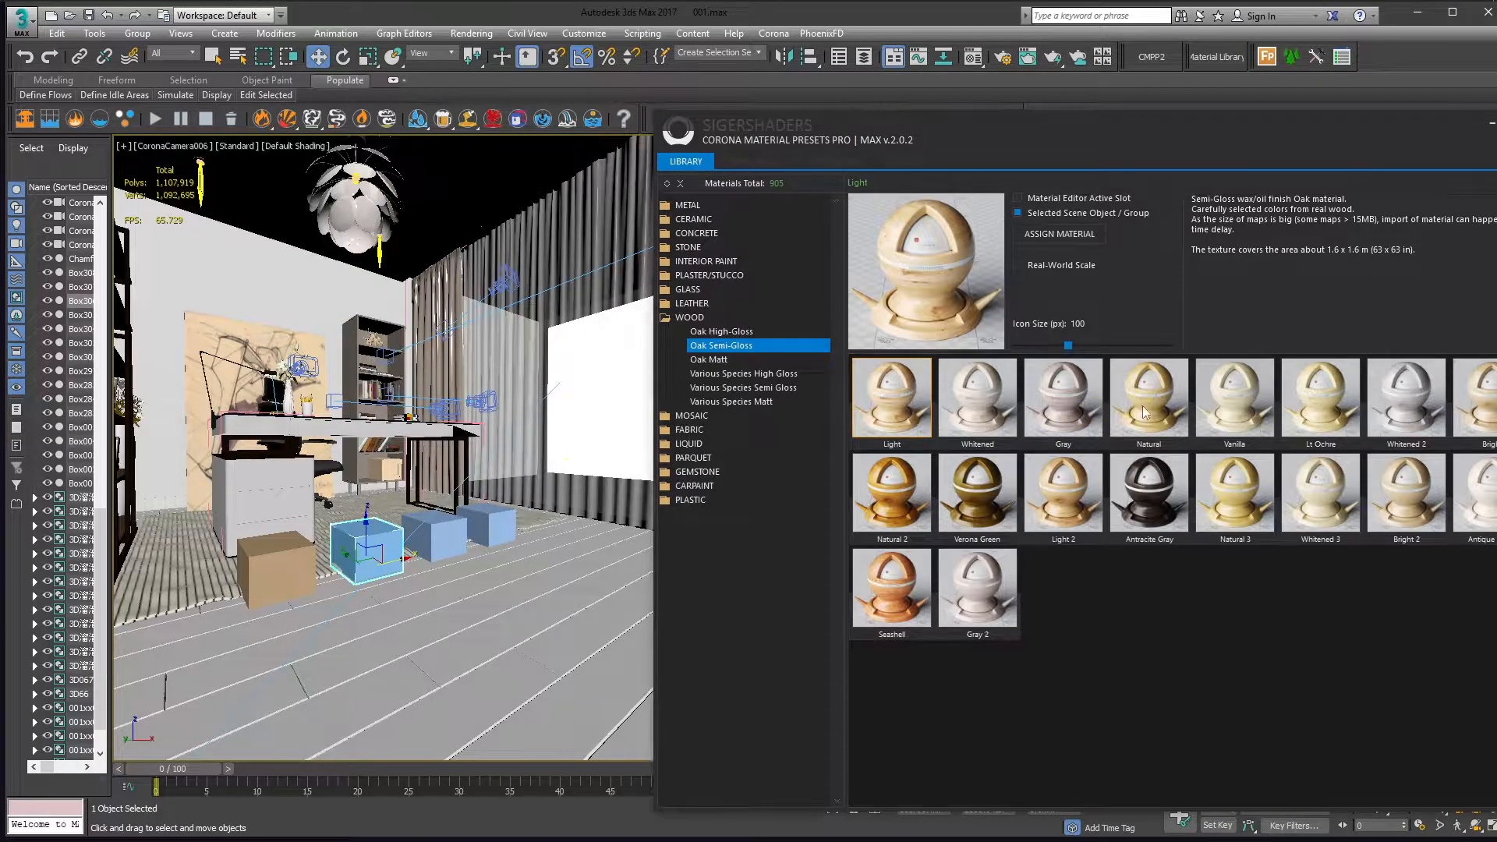
left_click(1061, 234)
left_click(446, 536)
left_click(1240, 405)
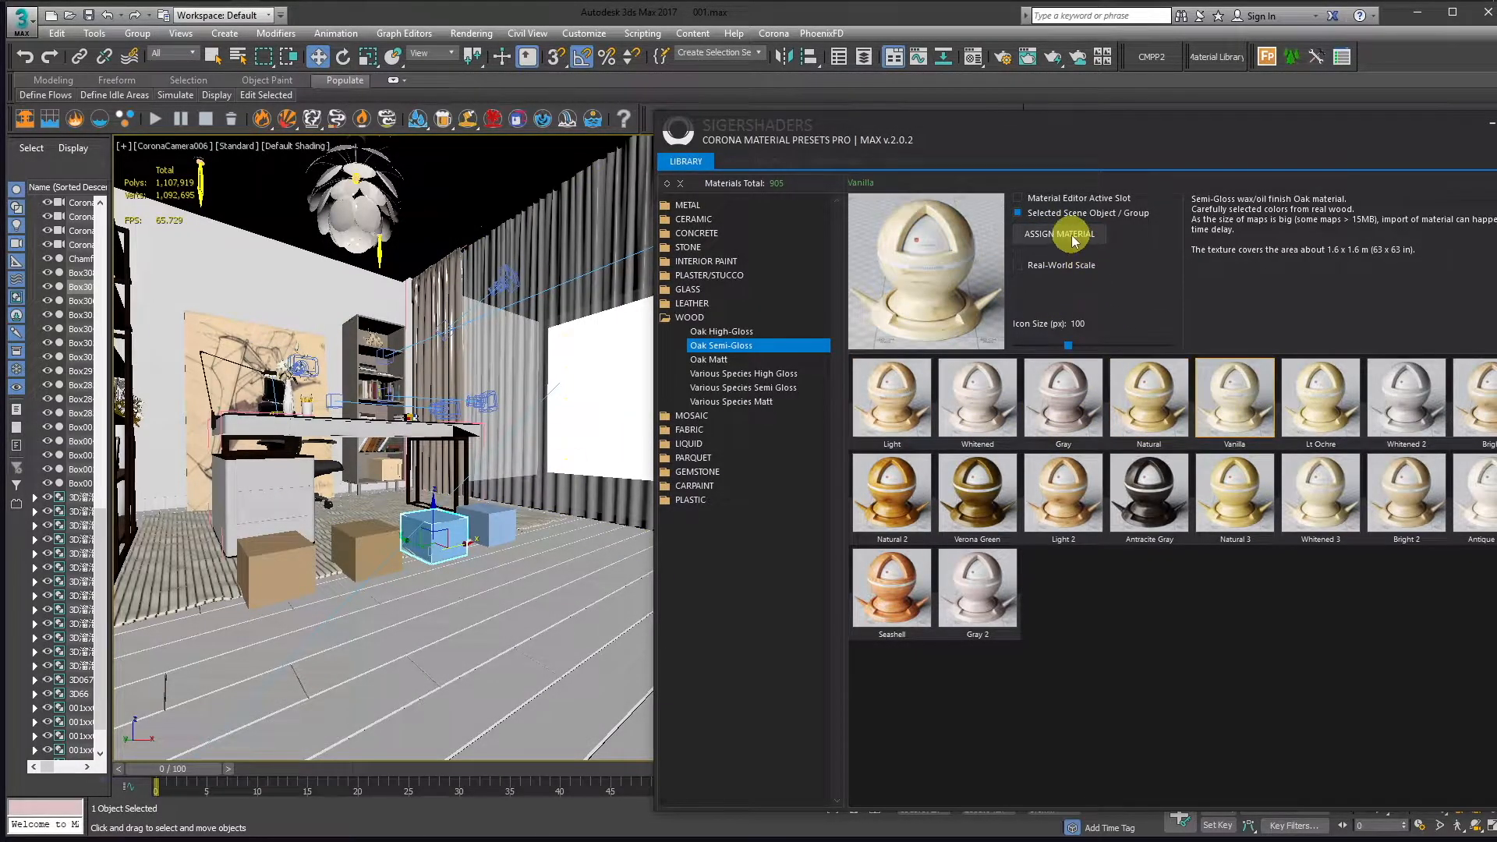
- Assign the Lt Ochre preset to the fourth box and close the presets library
left_click(493, 522)
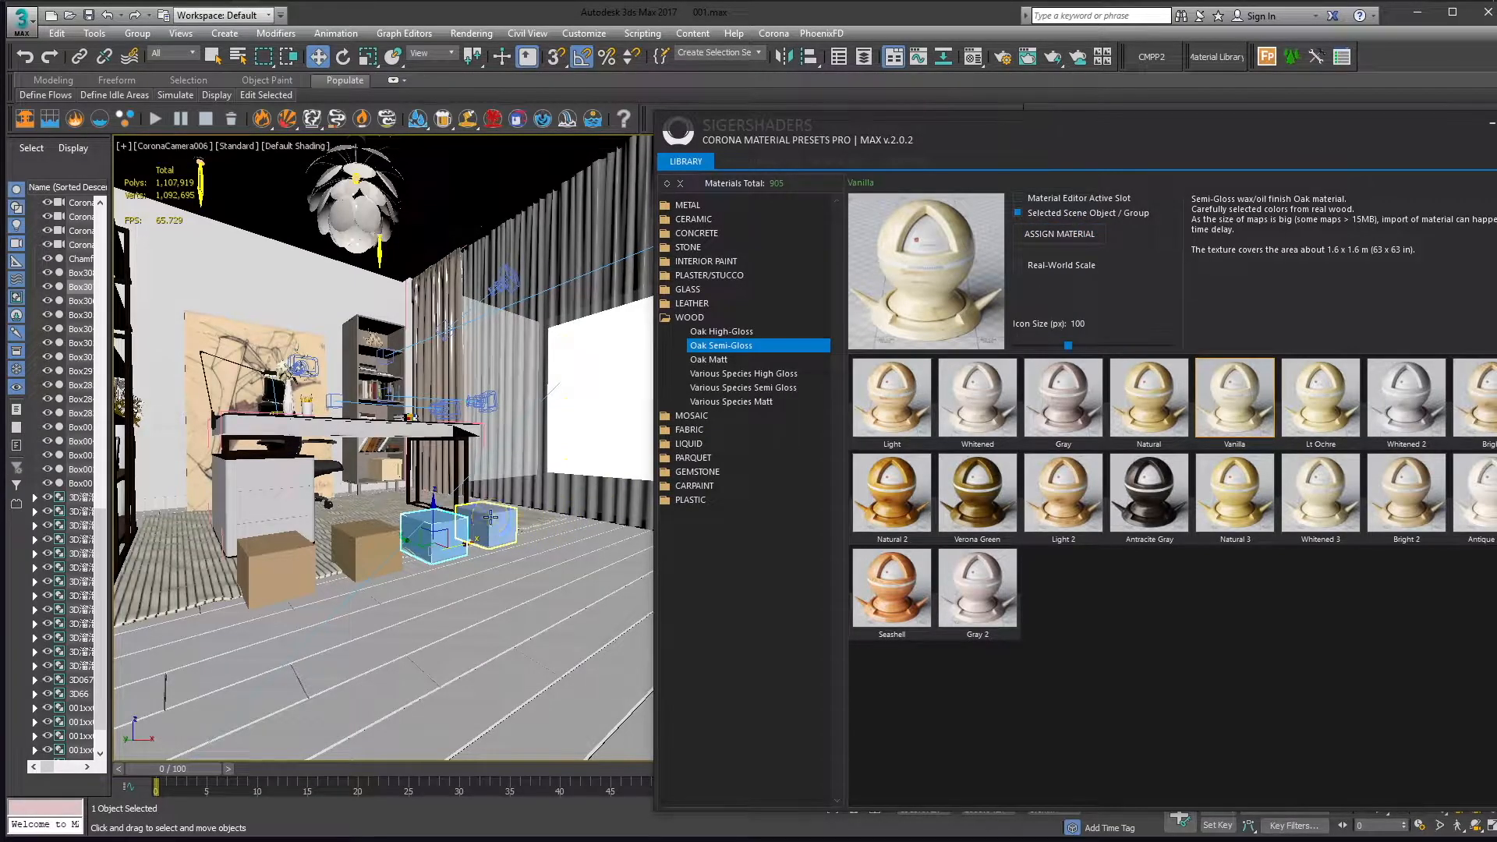
left_click(1305, 412)
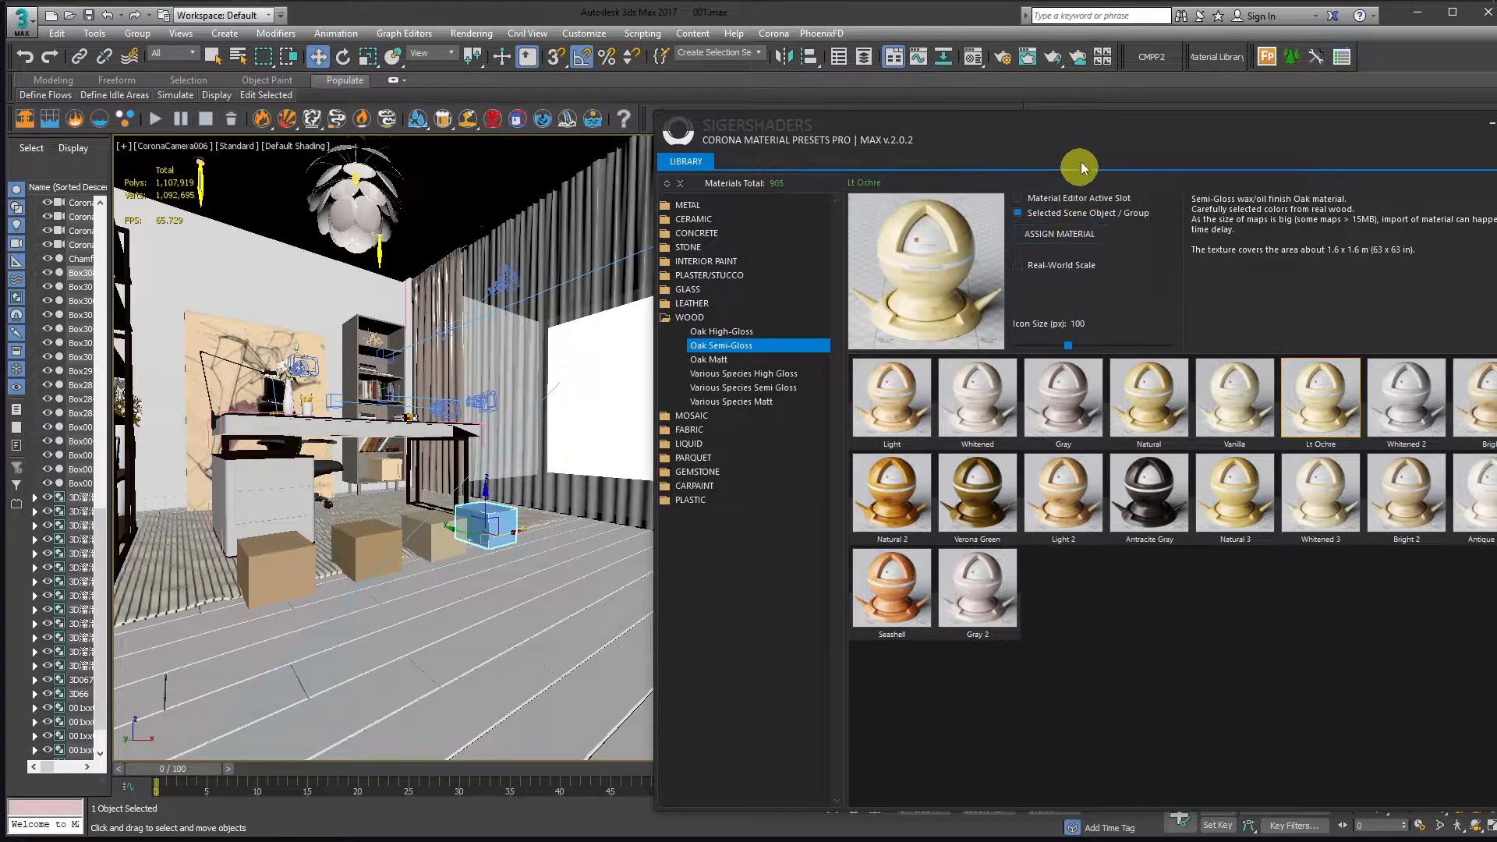
double_click(1091, 128)
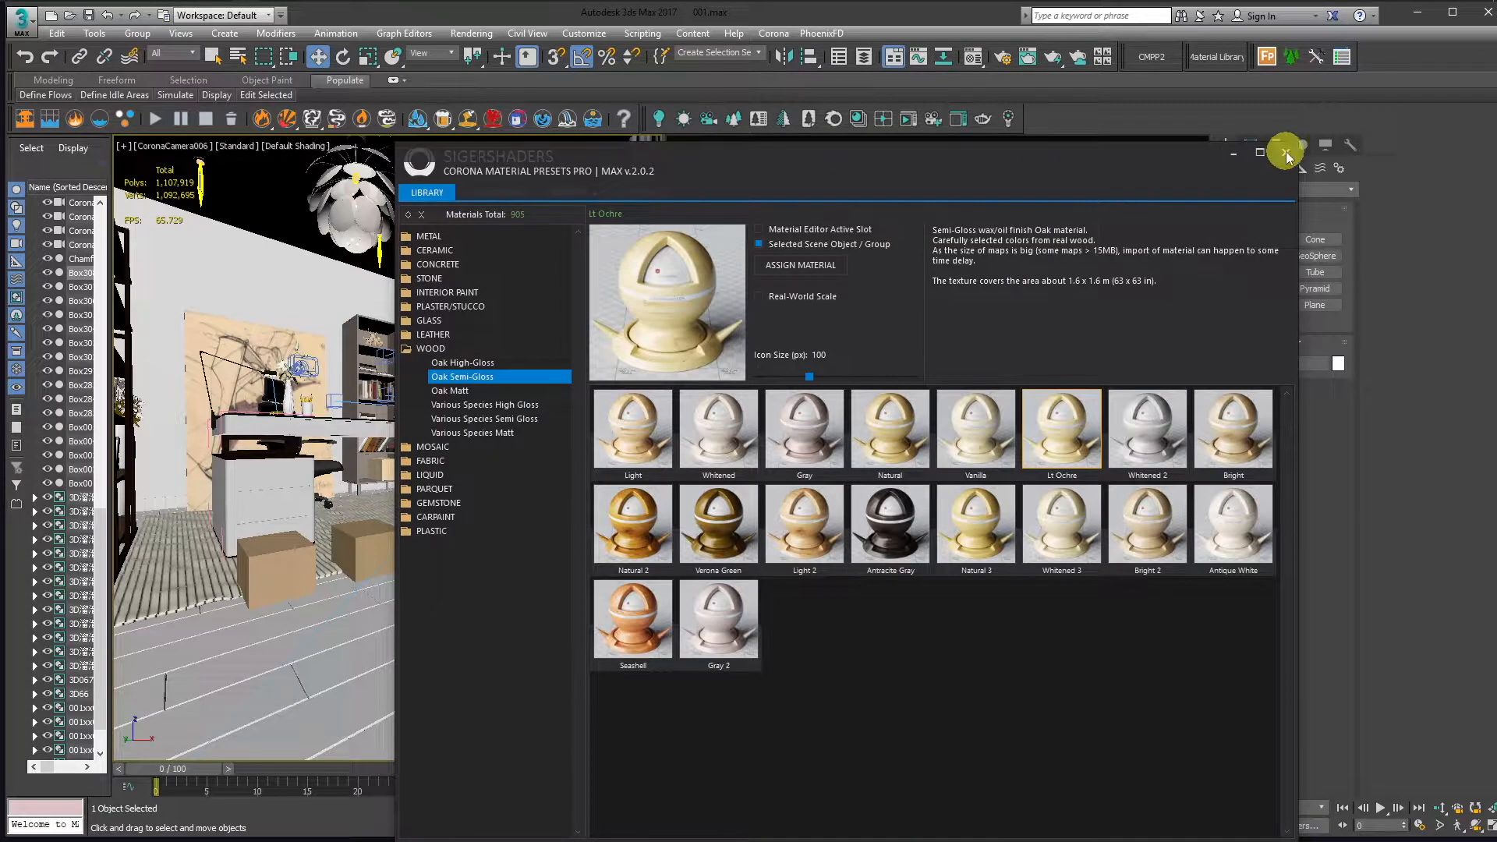
left_click(1285, 151)
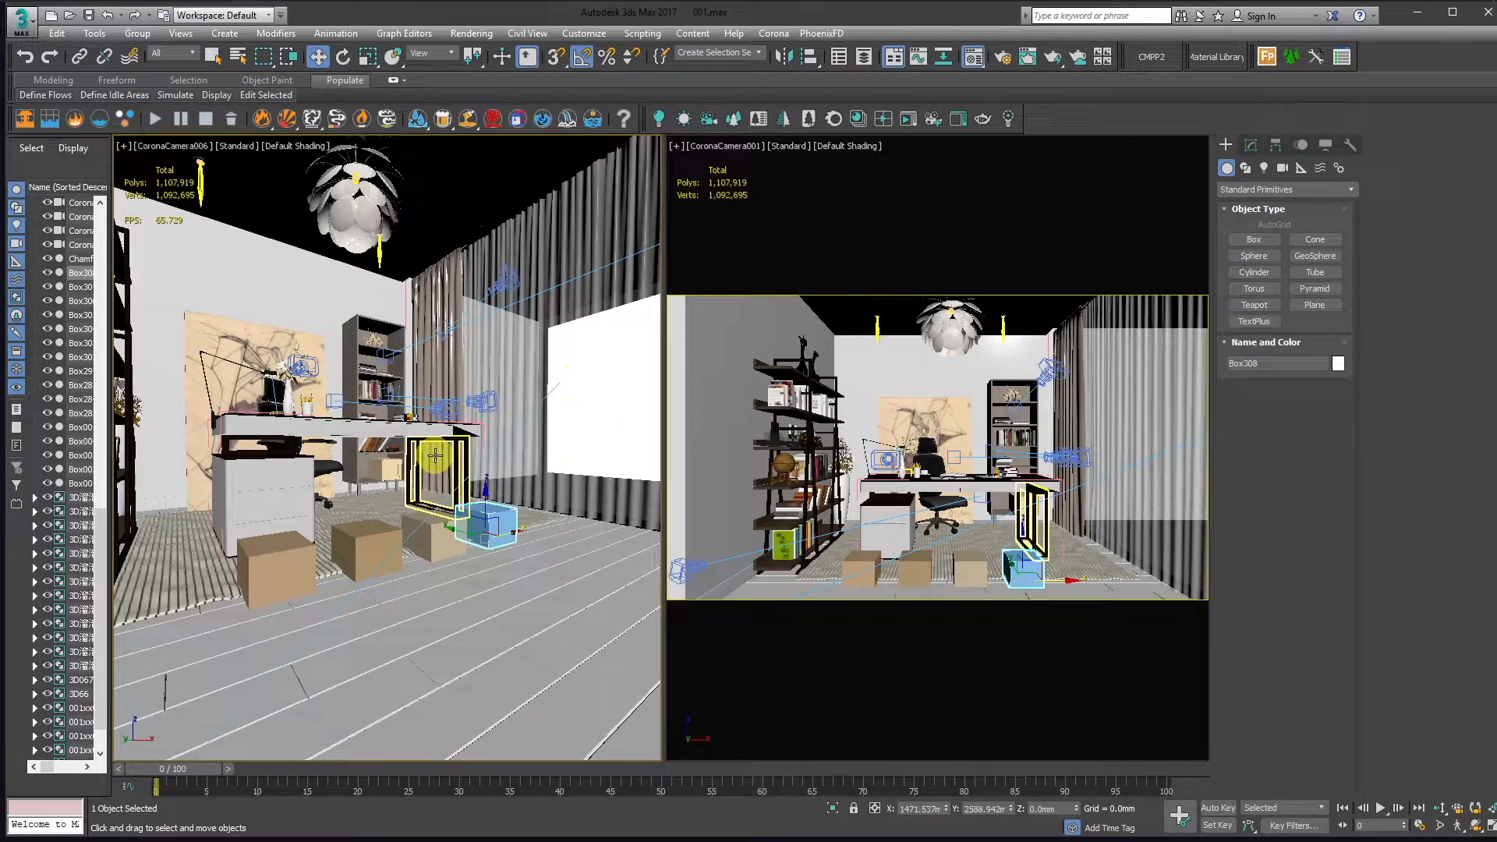
- Switch the Material Editor to Slate mode and create a new view named Wood Finished
key("m")
left_click(770, 186)
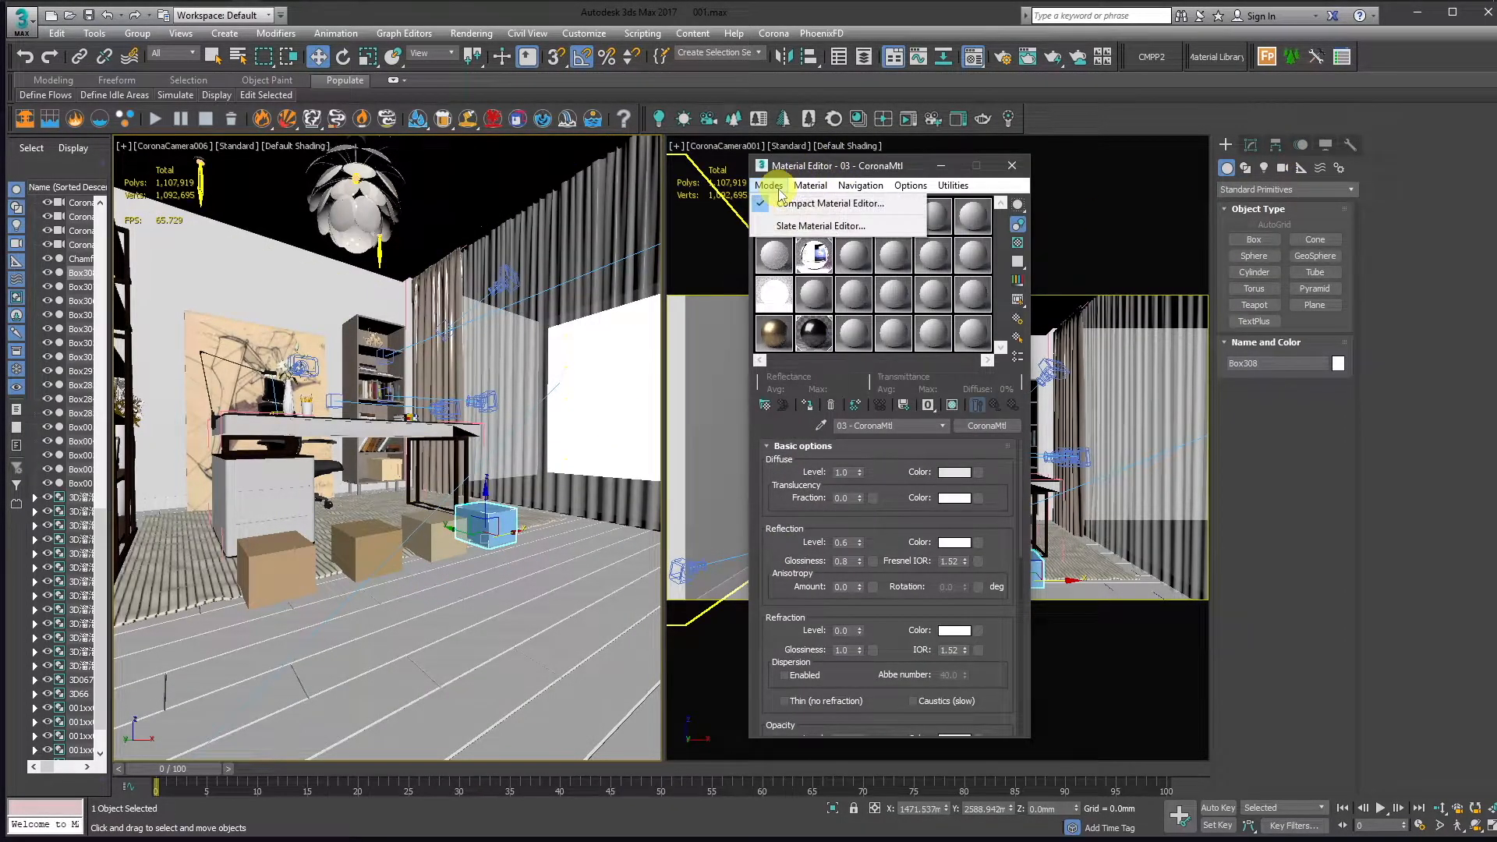
left_click(795, 226)
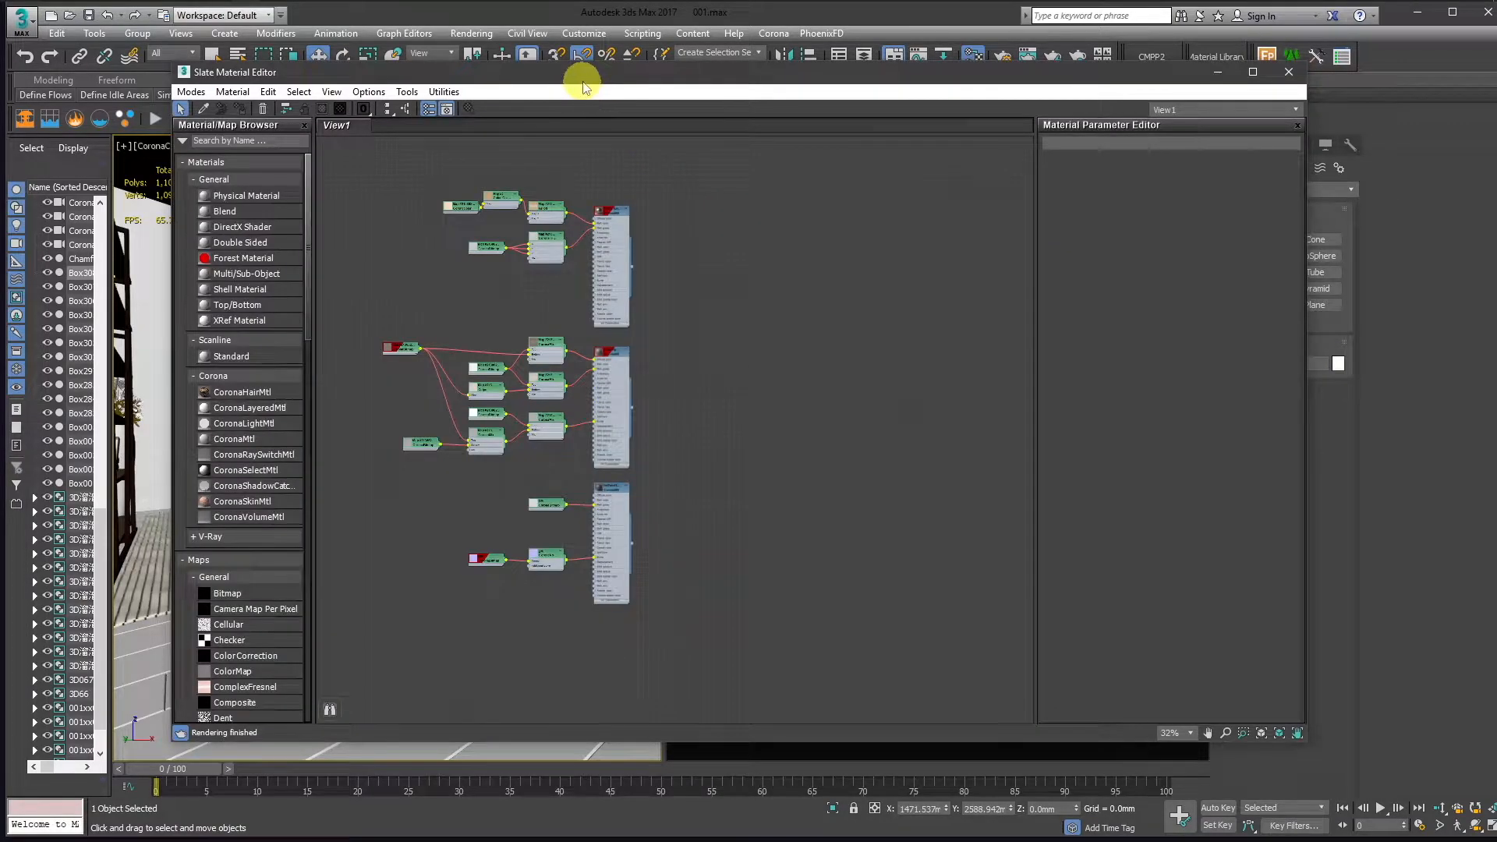
left_click_drag(584, 82, 835, 116)
right_click(628, 164)
left_click(658, 168)
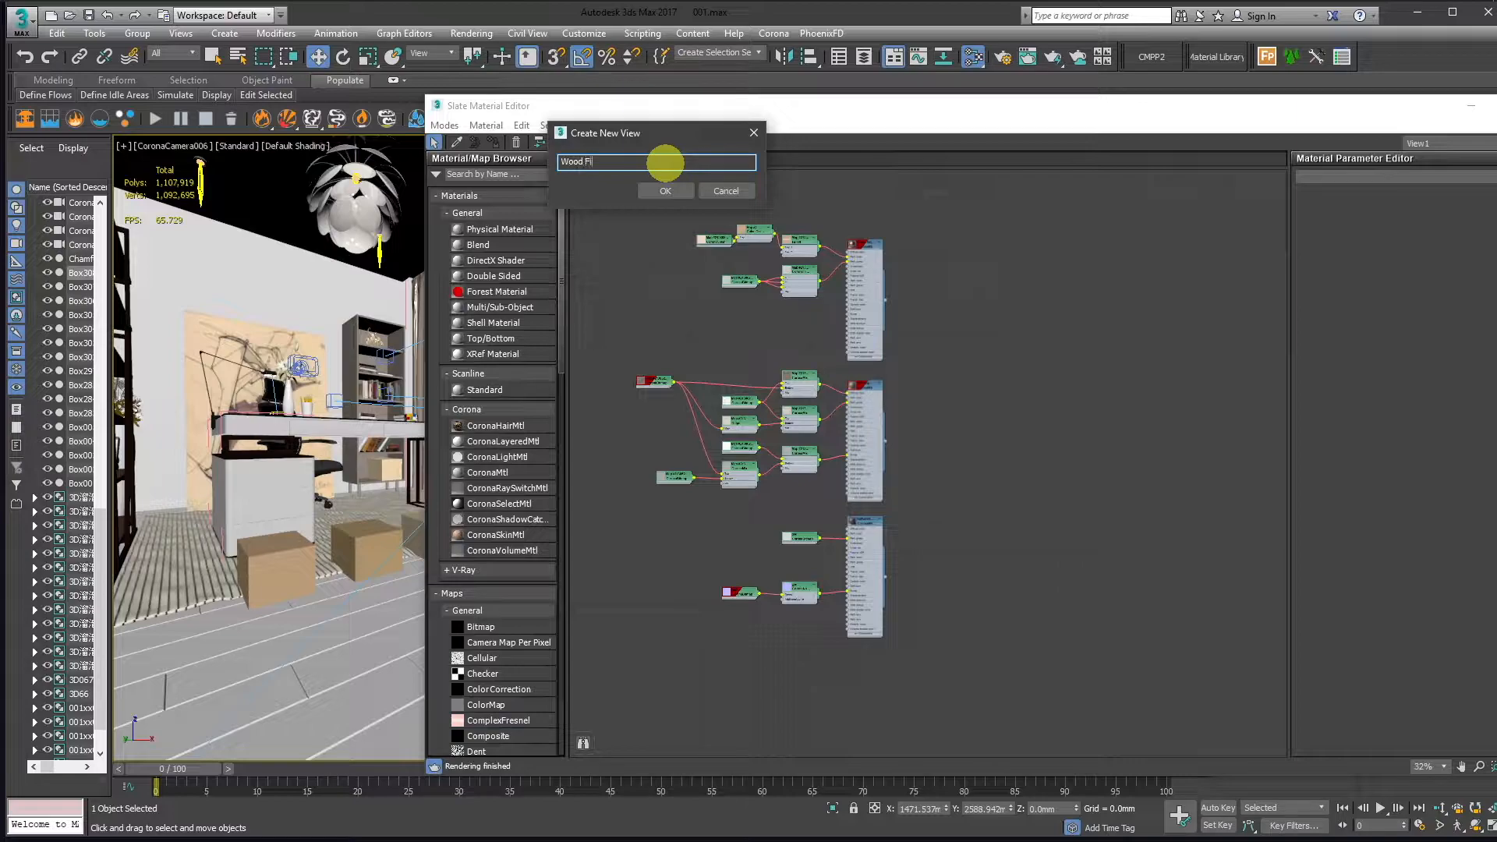
type("Wood Finished")
key("Return")
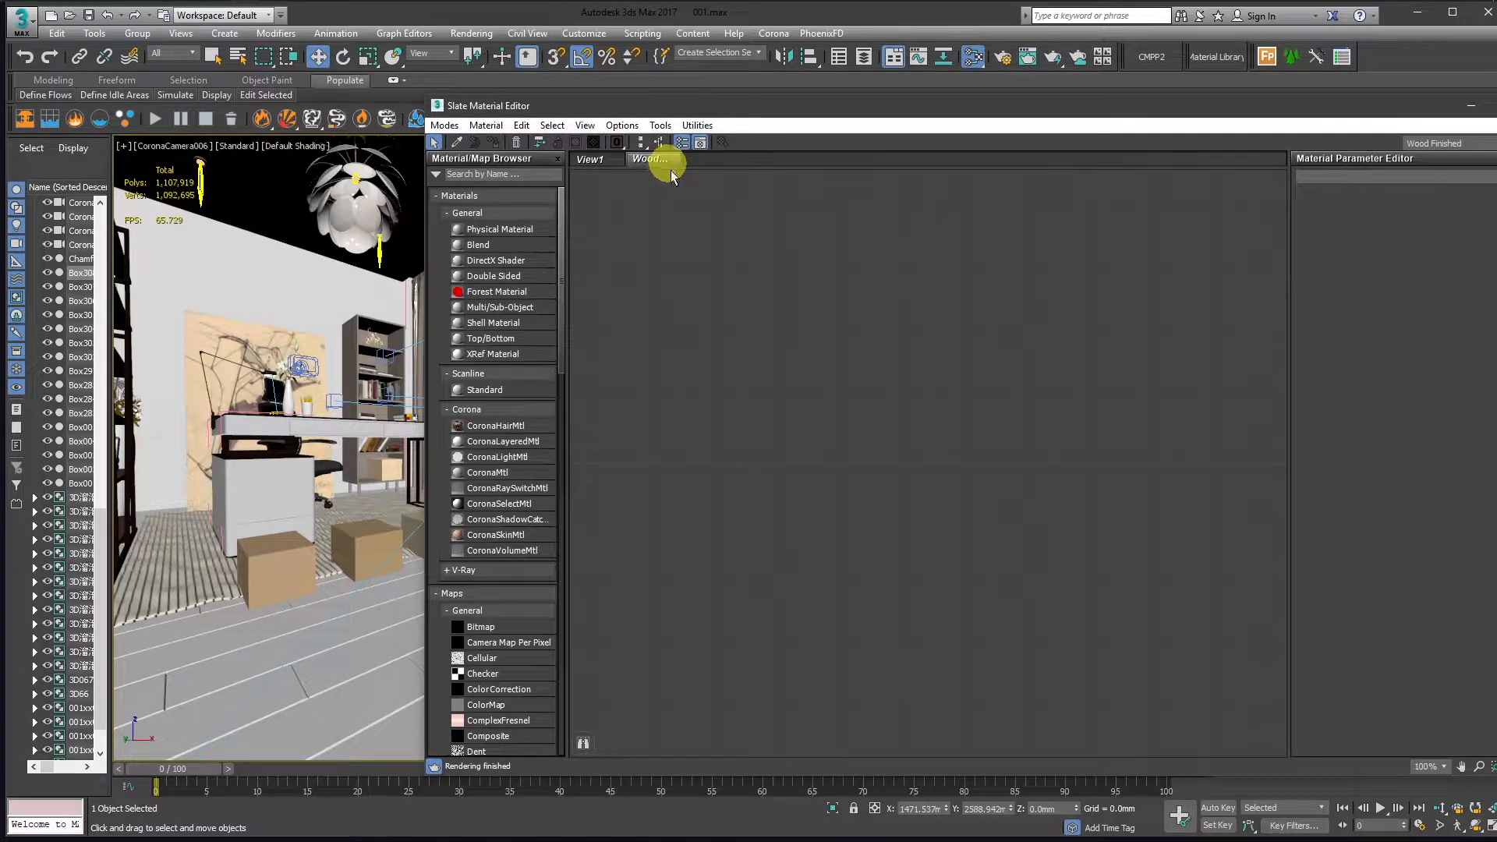
- Pick the oak materials from the four boxes into the Wood Finished view
left_click_drag(620, 112, 768, 101)
left_click(284, 553)
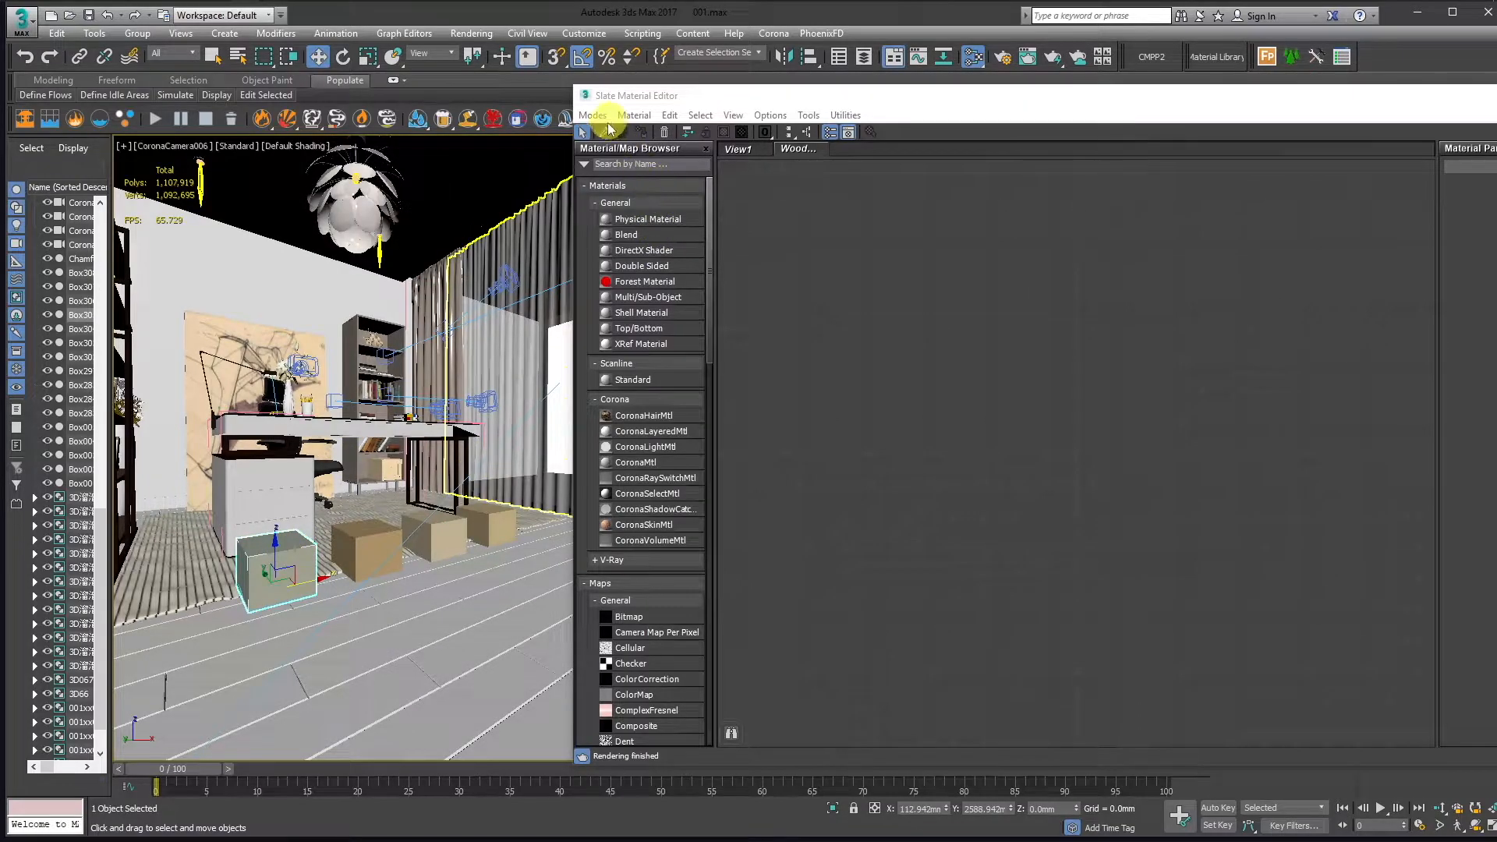
left_click(605, 131)
left_click(281, 555)
scroll(929, 485, "down", 4)
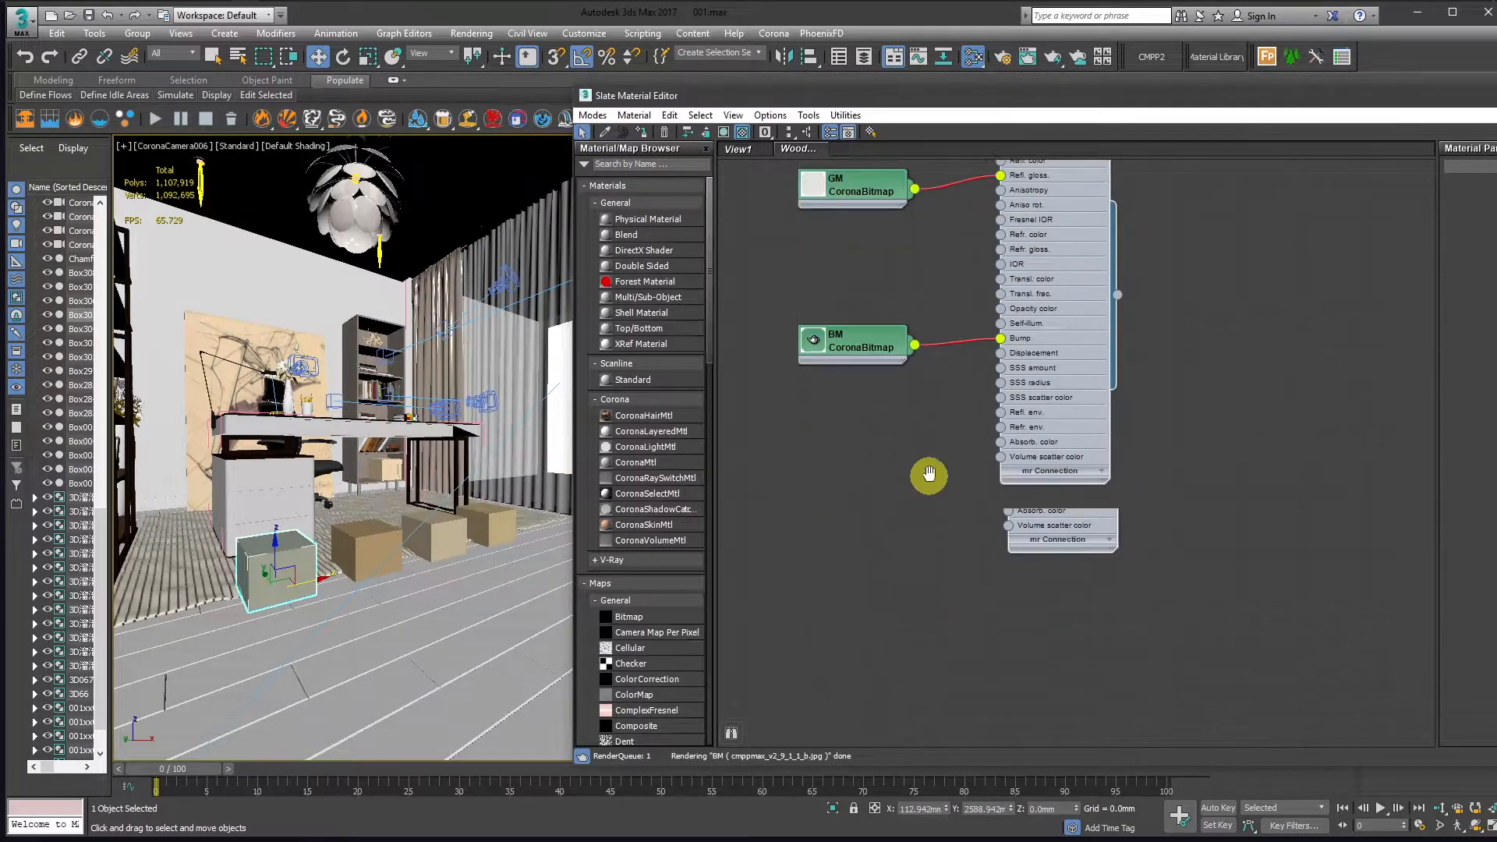
left_click(605, 132)
middle_click_drag(1082, 393, 896, 437)
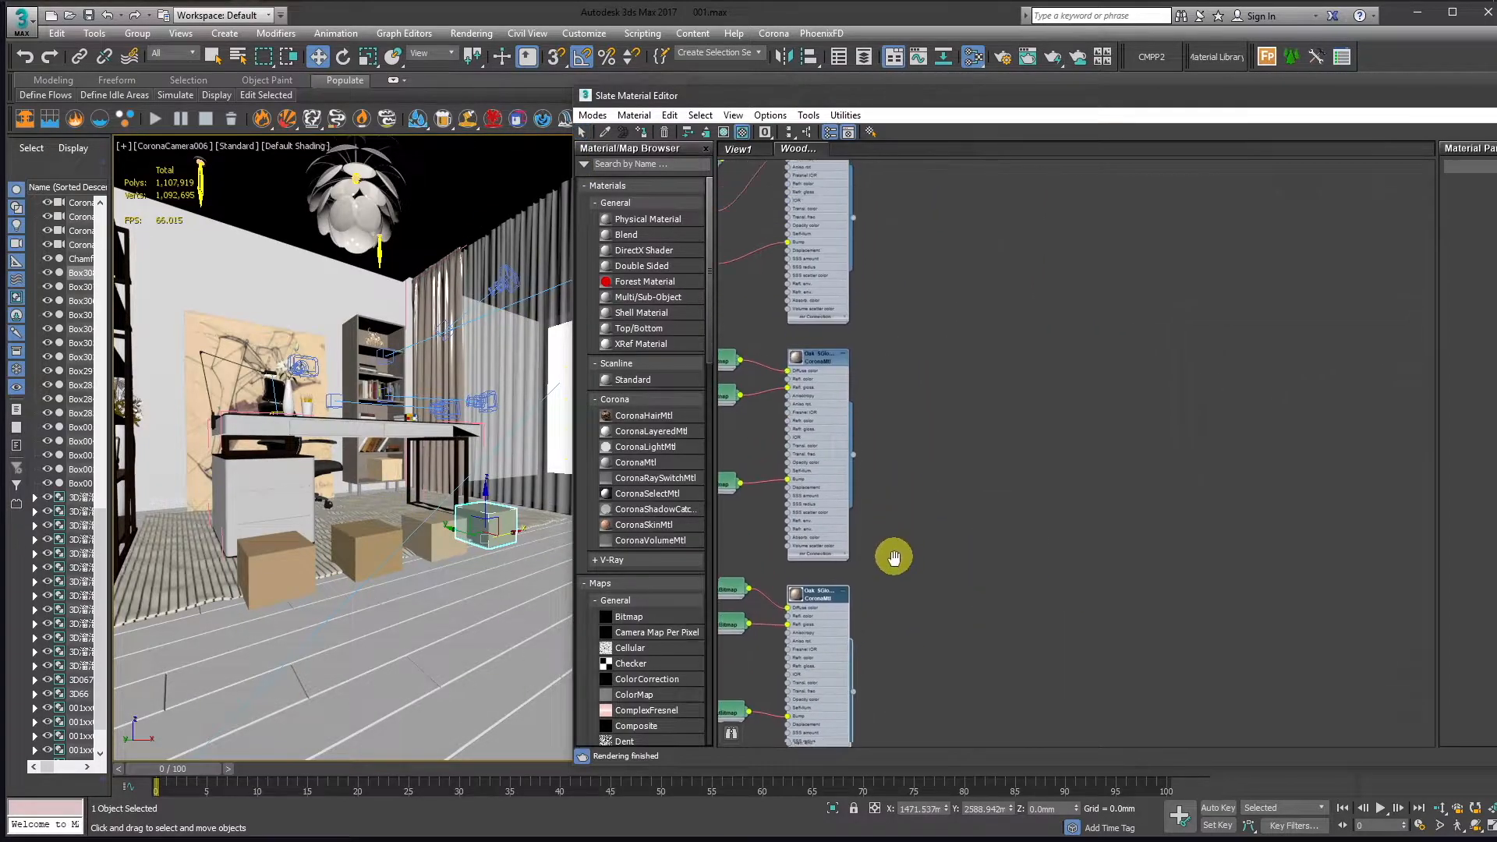
scroll(929, 411, "down", 1)
- Add a Multi/Sub-Object material to the Wood Finished view and place it beside the oak material nodes
right_click(937, 413)
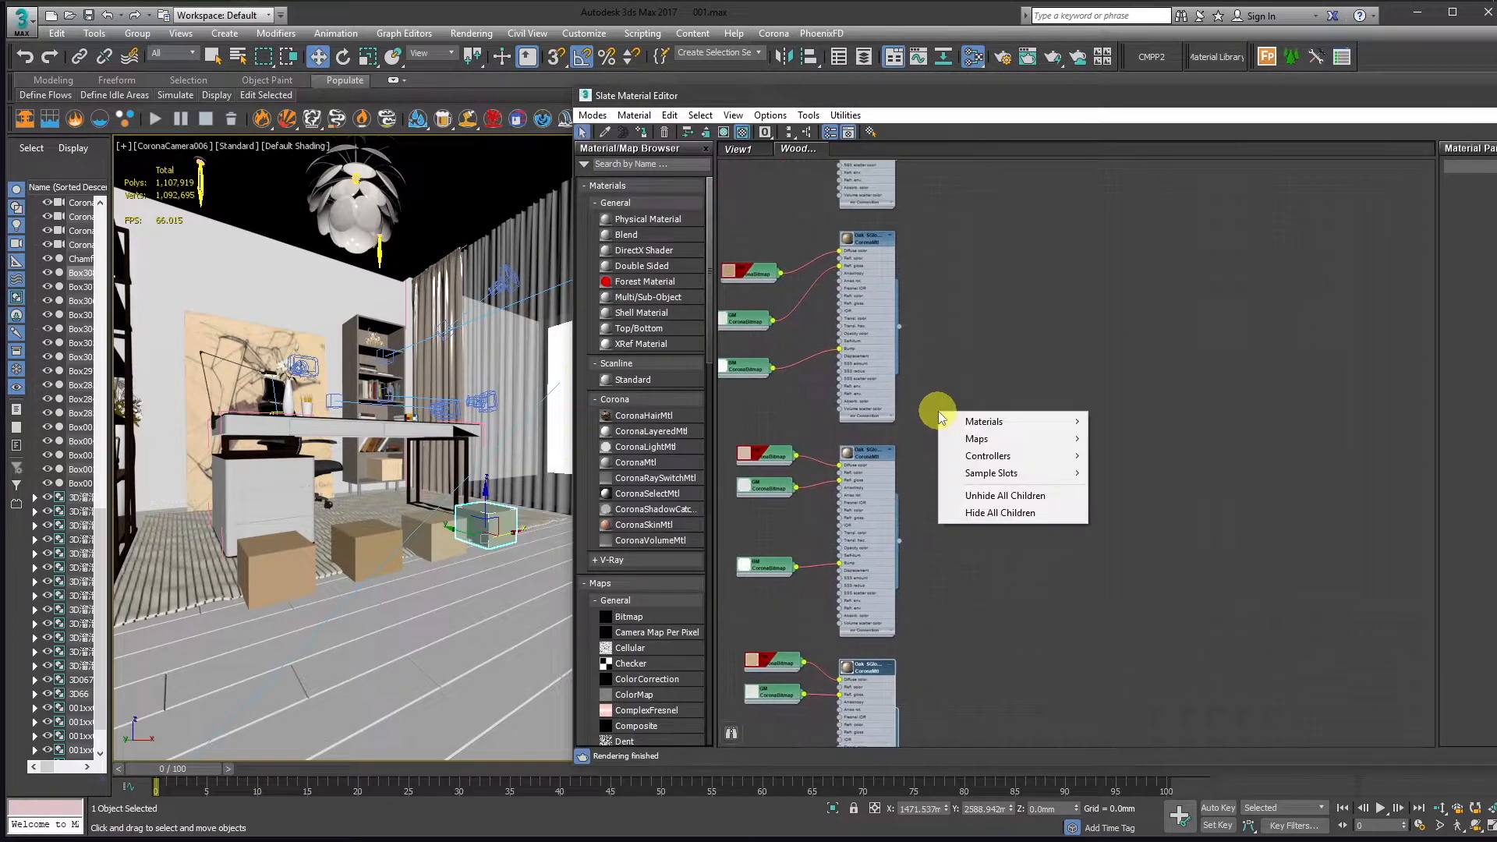
mouse_move(1004, 427)
mouse_move(1123, 422)
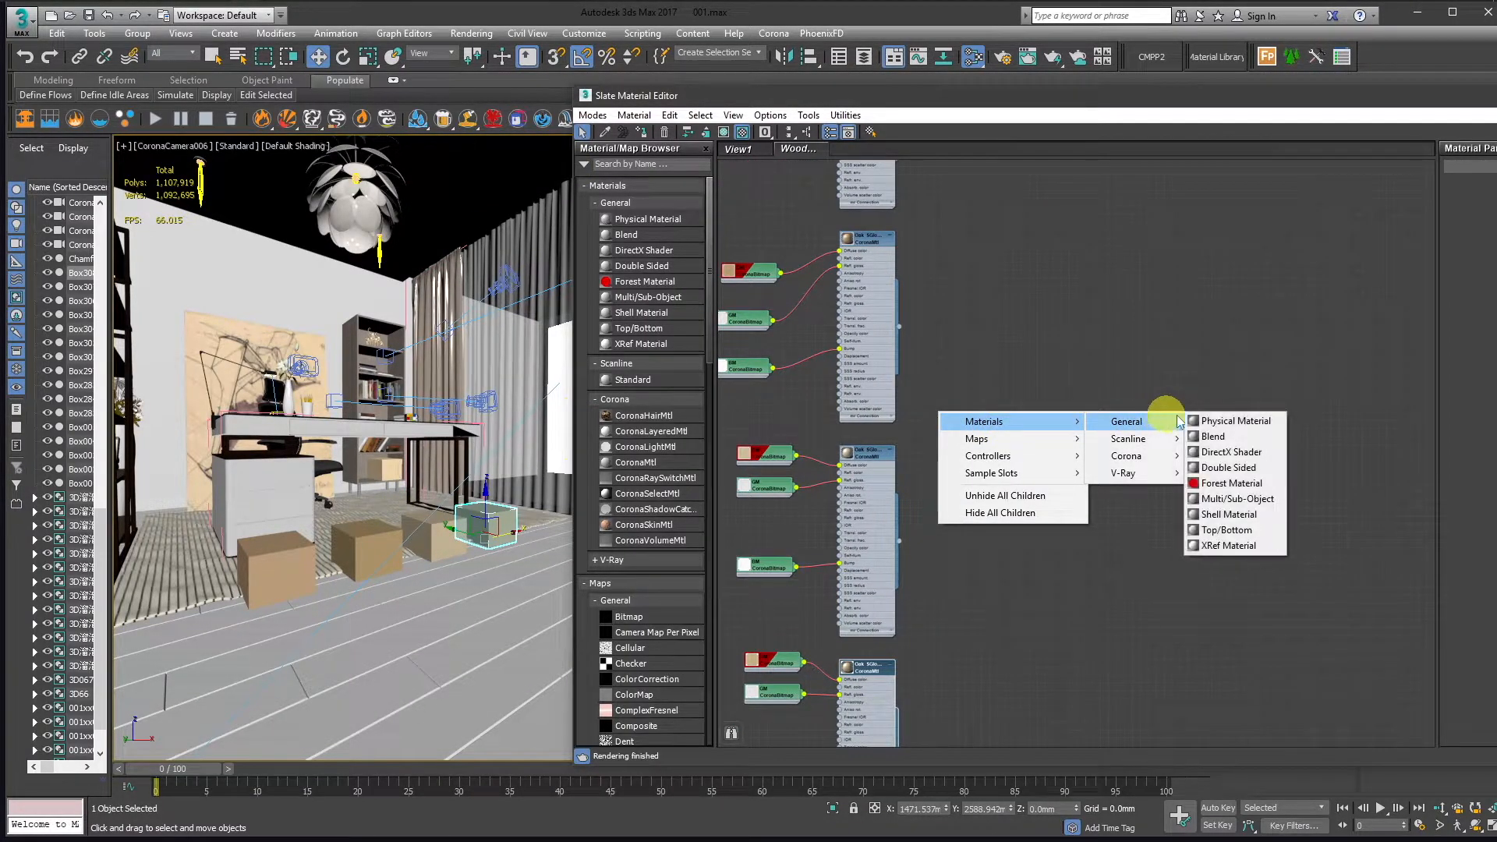
left_click(1235, 501)
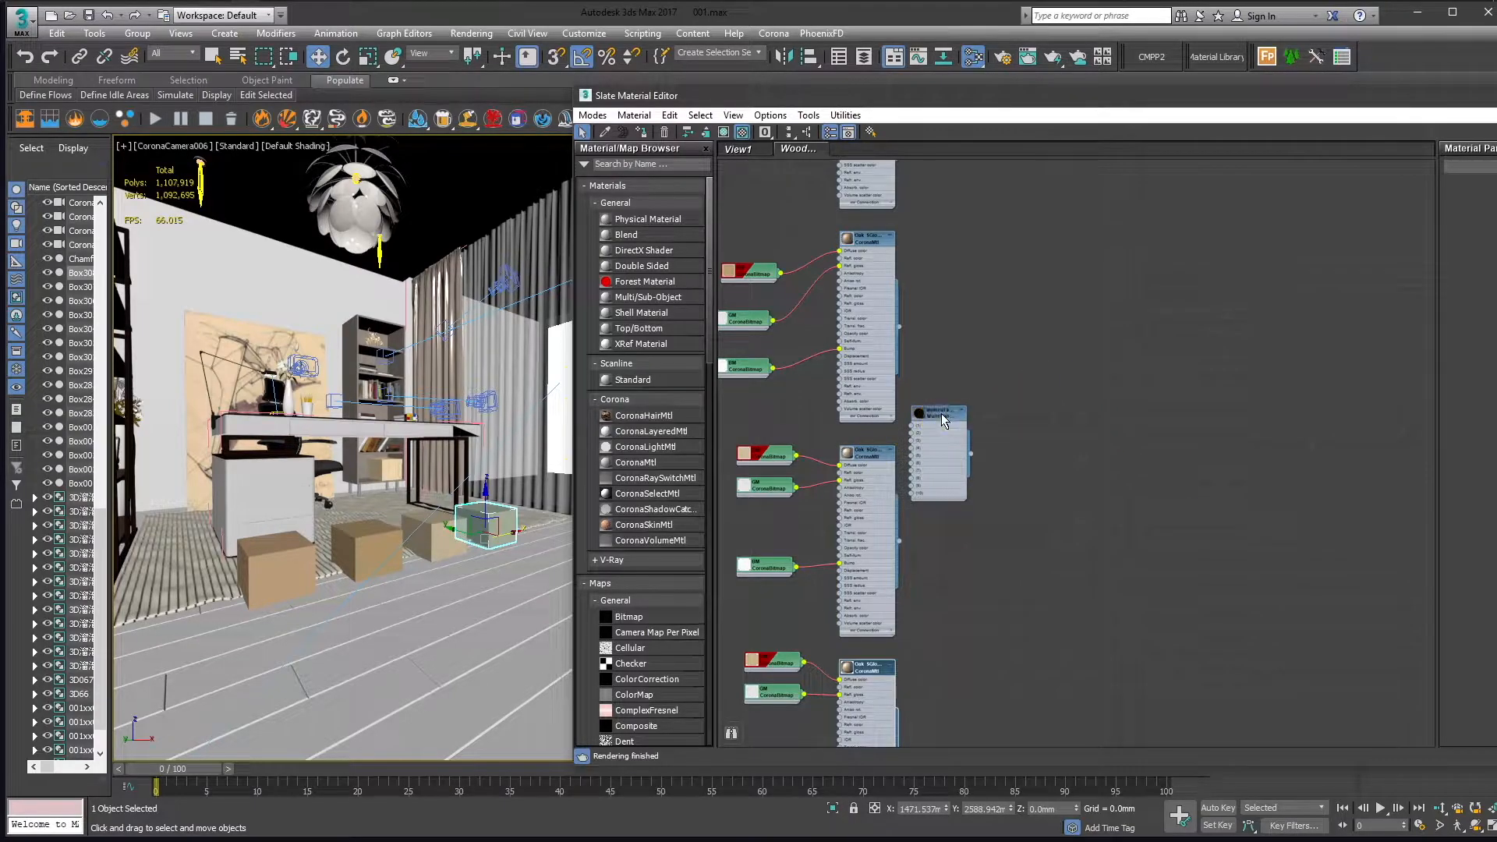
left_click_drag(967, 96, 610, 94)
left_click_drag(556, 398, 719, 348)
- Set the Multi/Sub-Object material's number of materials to 8
double_click(719, 349)
double_click(726, 349)
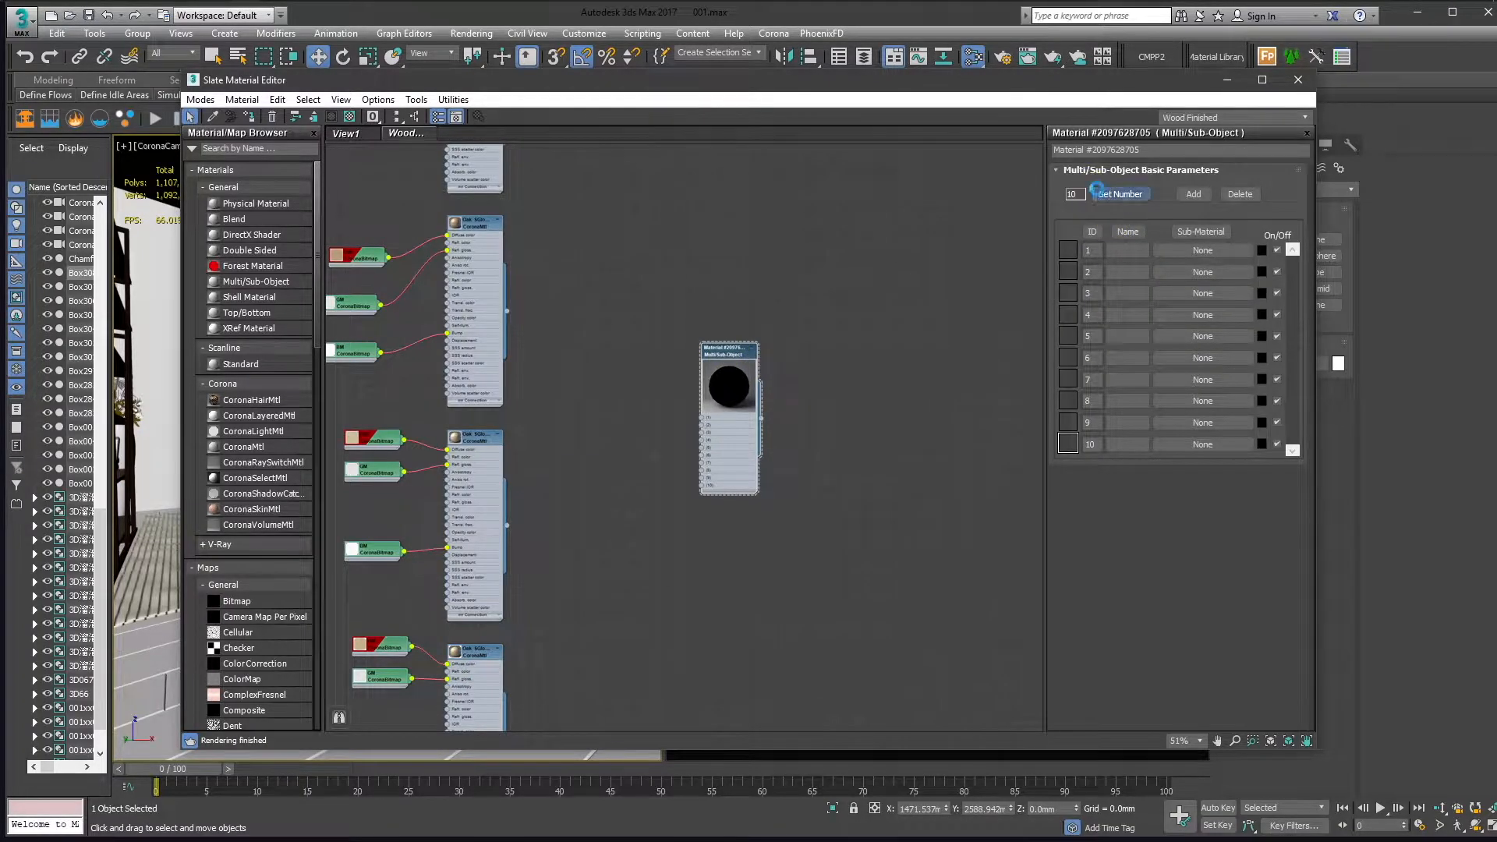
left_click(1099, 192)
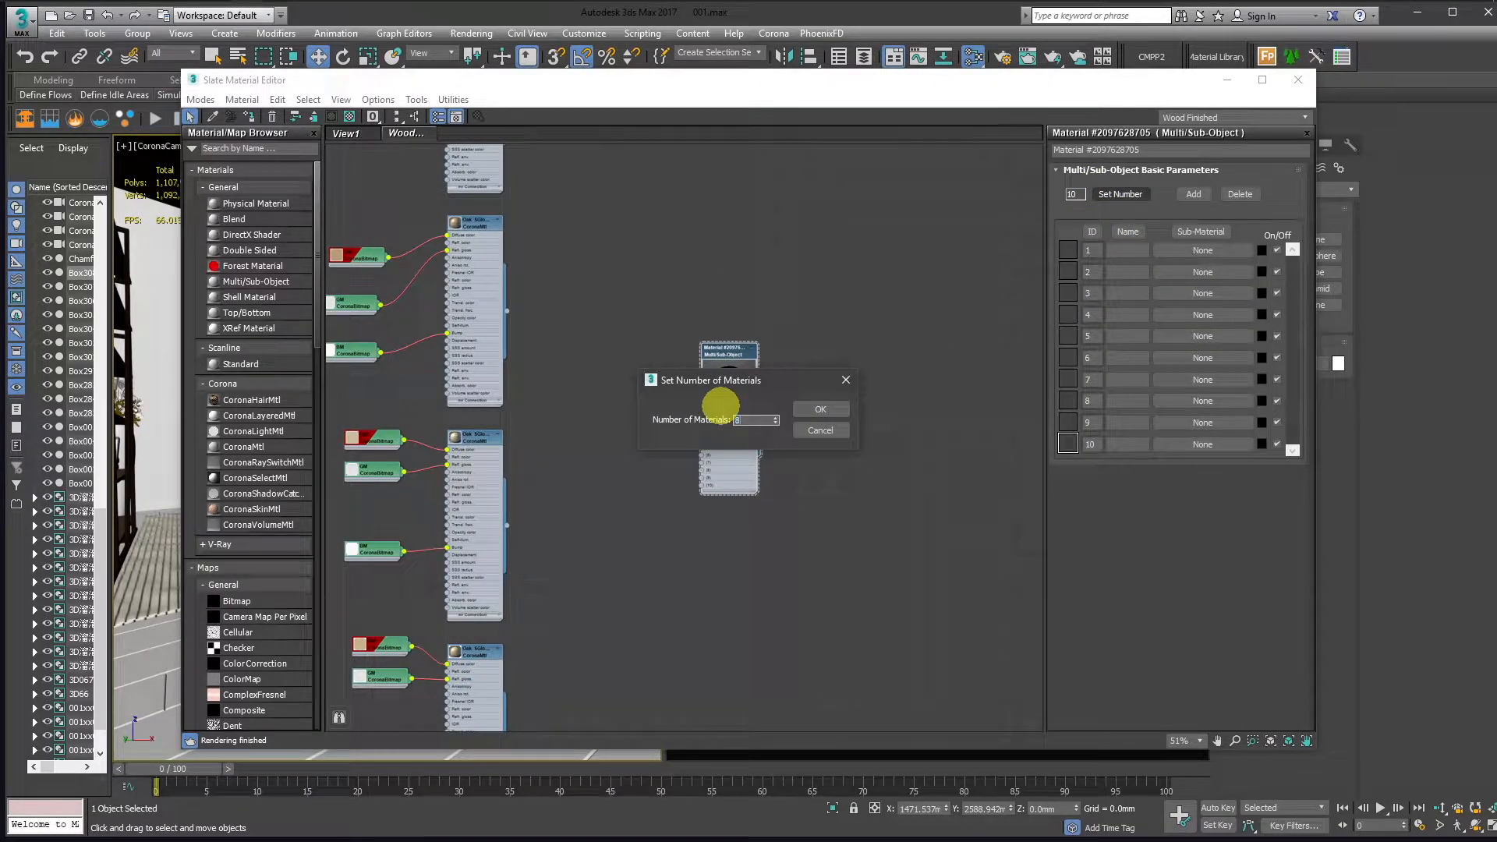
left_click(820, 409)
- Connect the oak SGloss Light, Natural, Vanilla and Lt Ochre materials to slots 1 to 4 of the Multi/Sub-Object node
middle_click_drag(662, 241, 675, 421)
left_click_drag(522, 277, 715, 599)
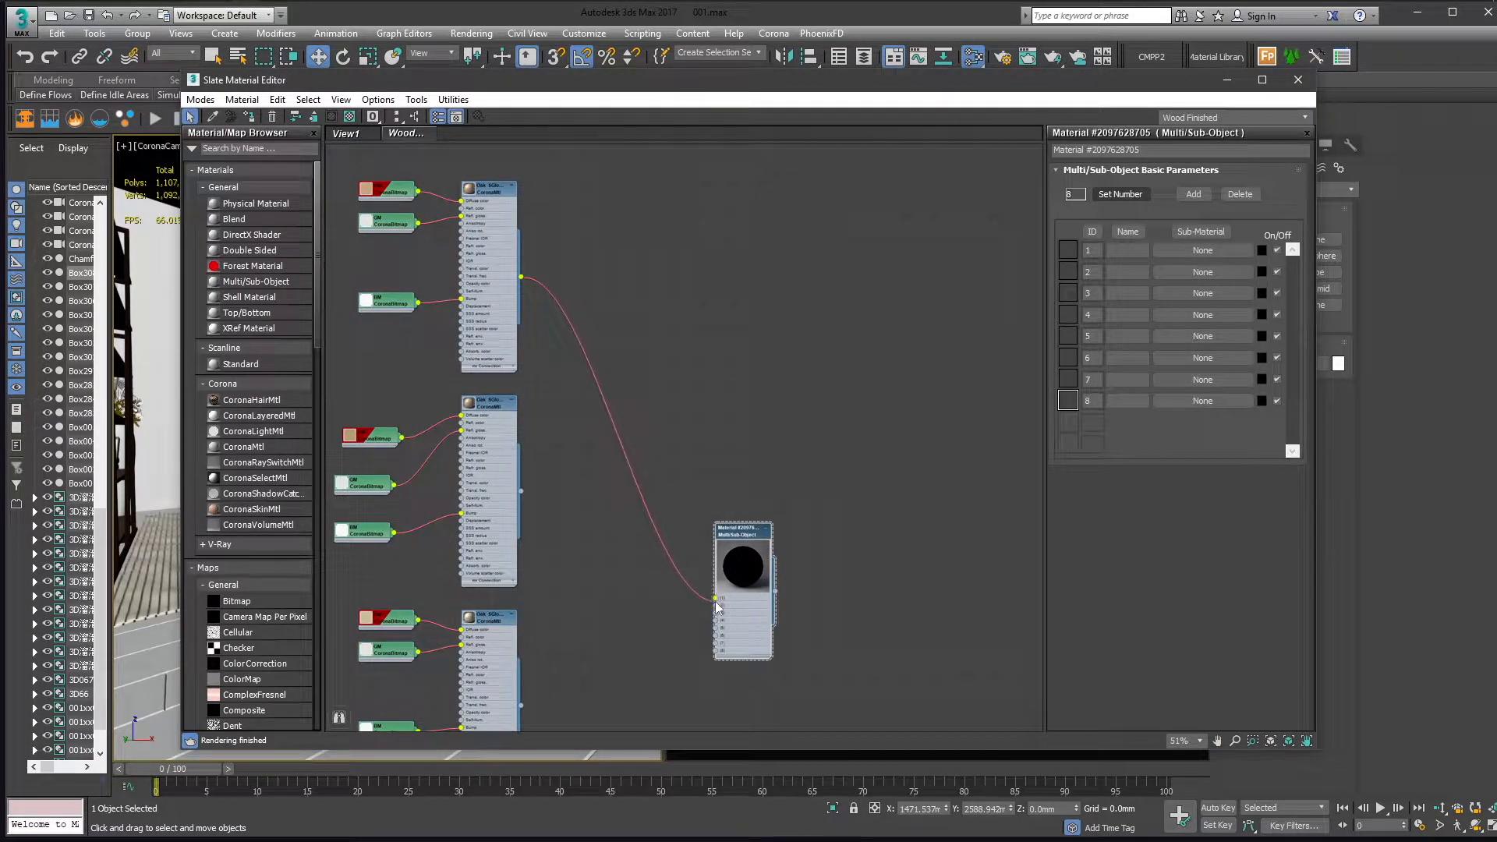
middle_click_drag(597, 699, 618, 514)
scroll(619, 514, "up", 2)
left_click_drag(518, 239, 777, 399)
left_click_drag(513, 521, 568, 503)
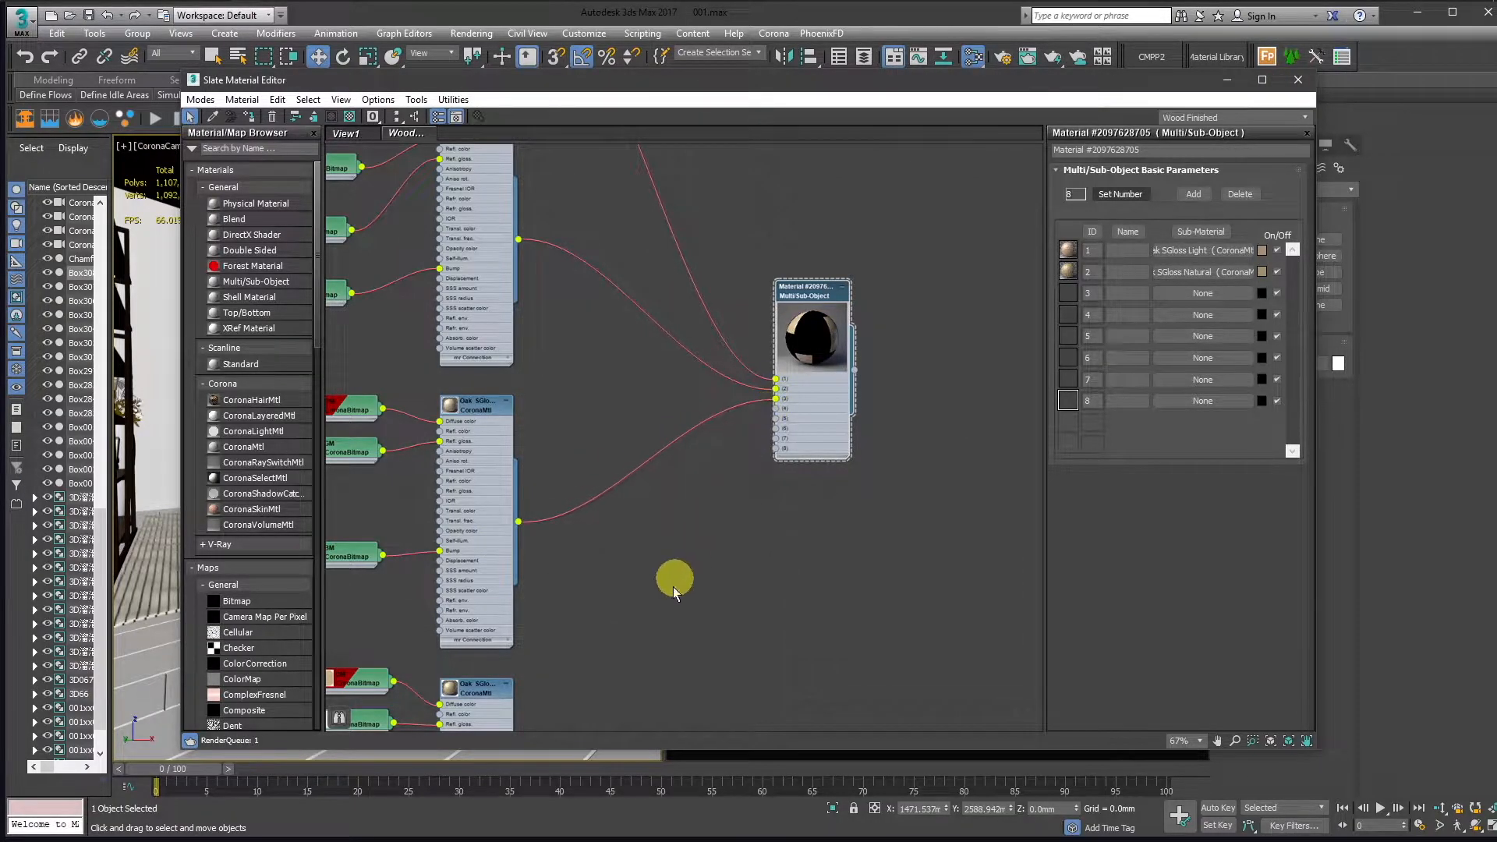
middle_click_drag(675, 578, 672, 443)
left_click_drag(541, 626, 796, 231)
- Reuse the four oak materials in slots 5 to 8 of the Multi/Sub-Object node: Light, Natural, Vanilla and Lt Ochre
left_click_drag(540, 625, 796, 271)
left_click_drag(542, 342, 797, 260)
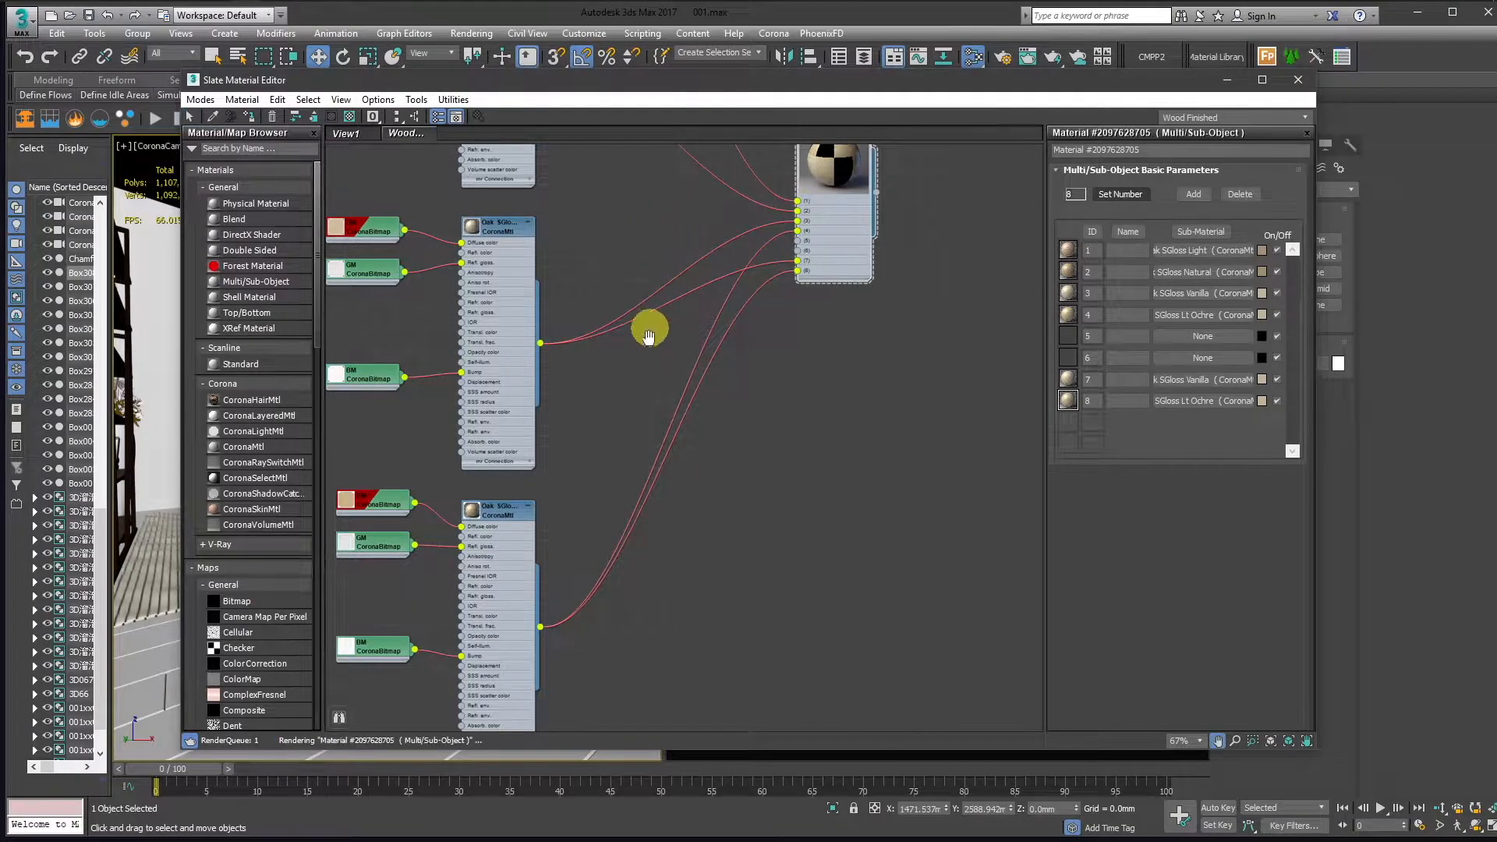
middle_click_drag(651, 326, 640, 513)
middle_click_drag(601, 254, 597, 414)
left_click_drag(525, 404, 780, 595)
left_click(530, 407)
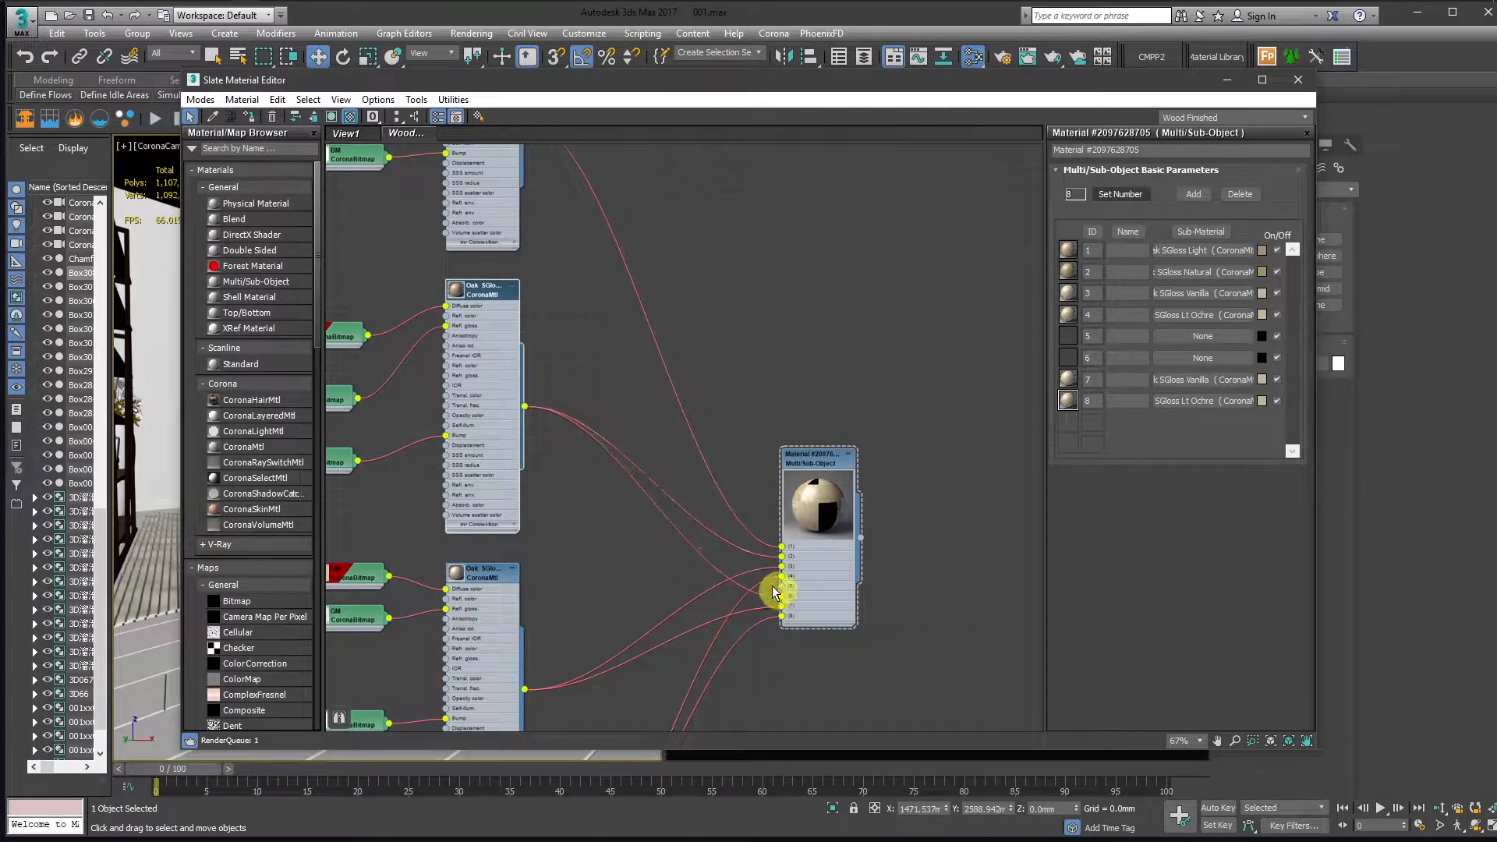
middle_click_drag(603, 452, 608, 501)
left_click_drag(528, 173, 786, 638)
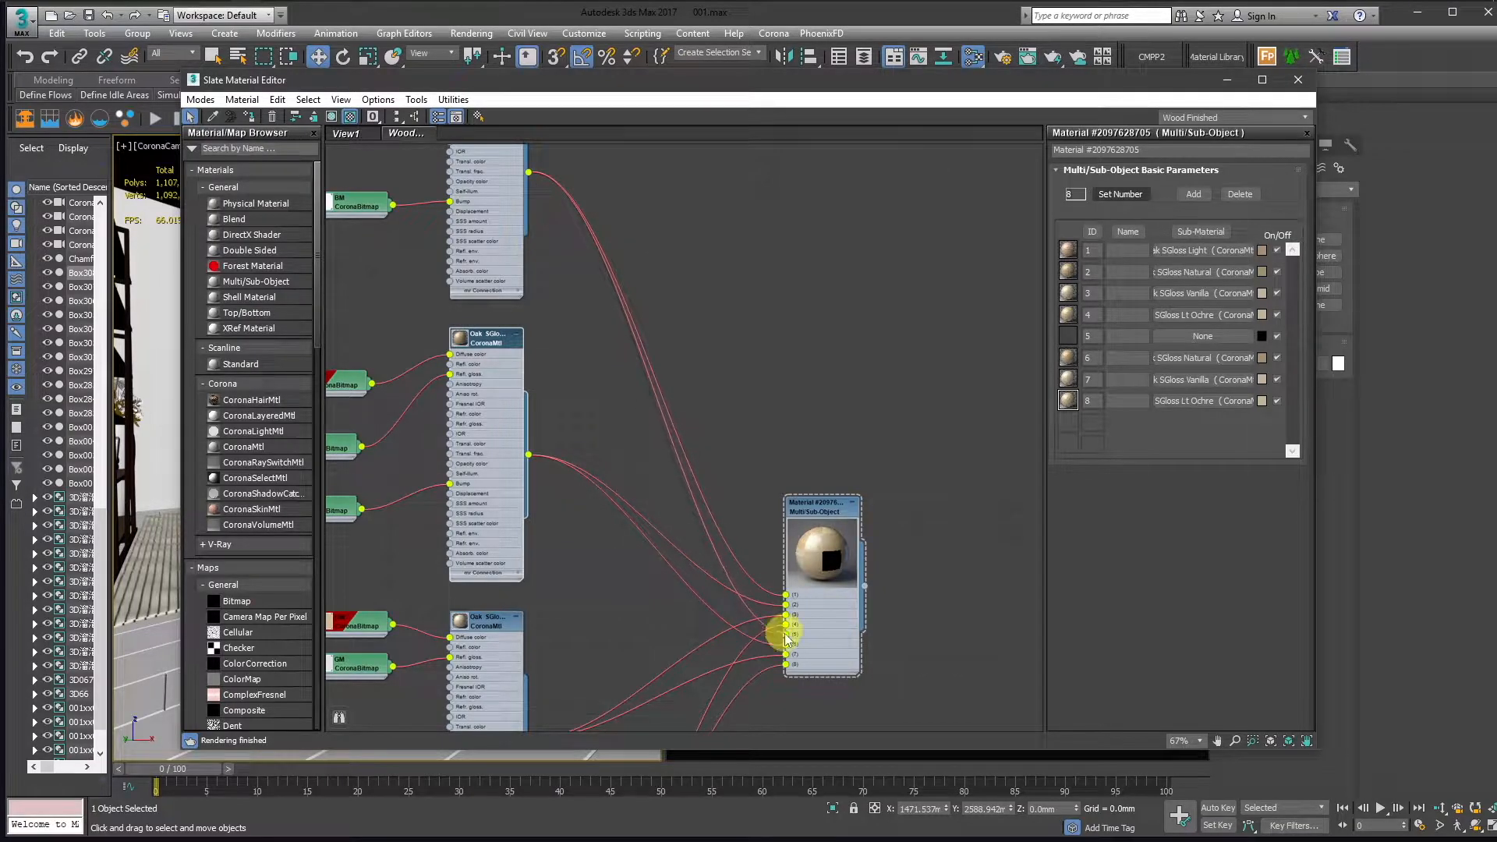
middle_click_drag(657, 428, 706, 423)
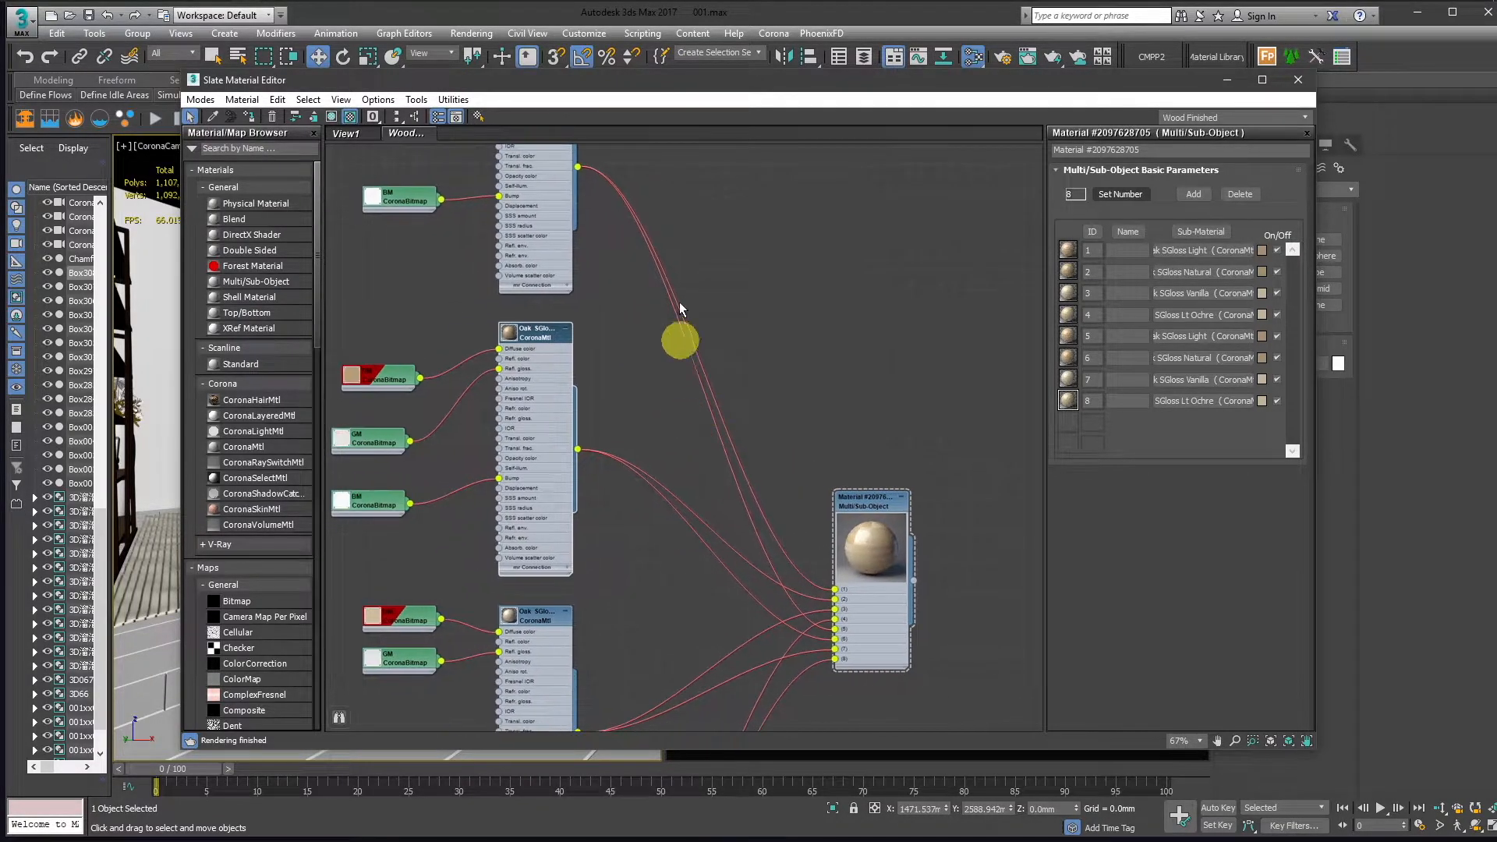
scroll(909, 597, "up", 5)
middle_click_drag(922, 572, 839, 479)
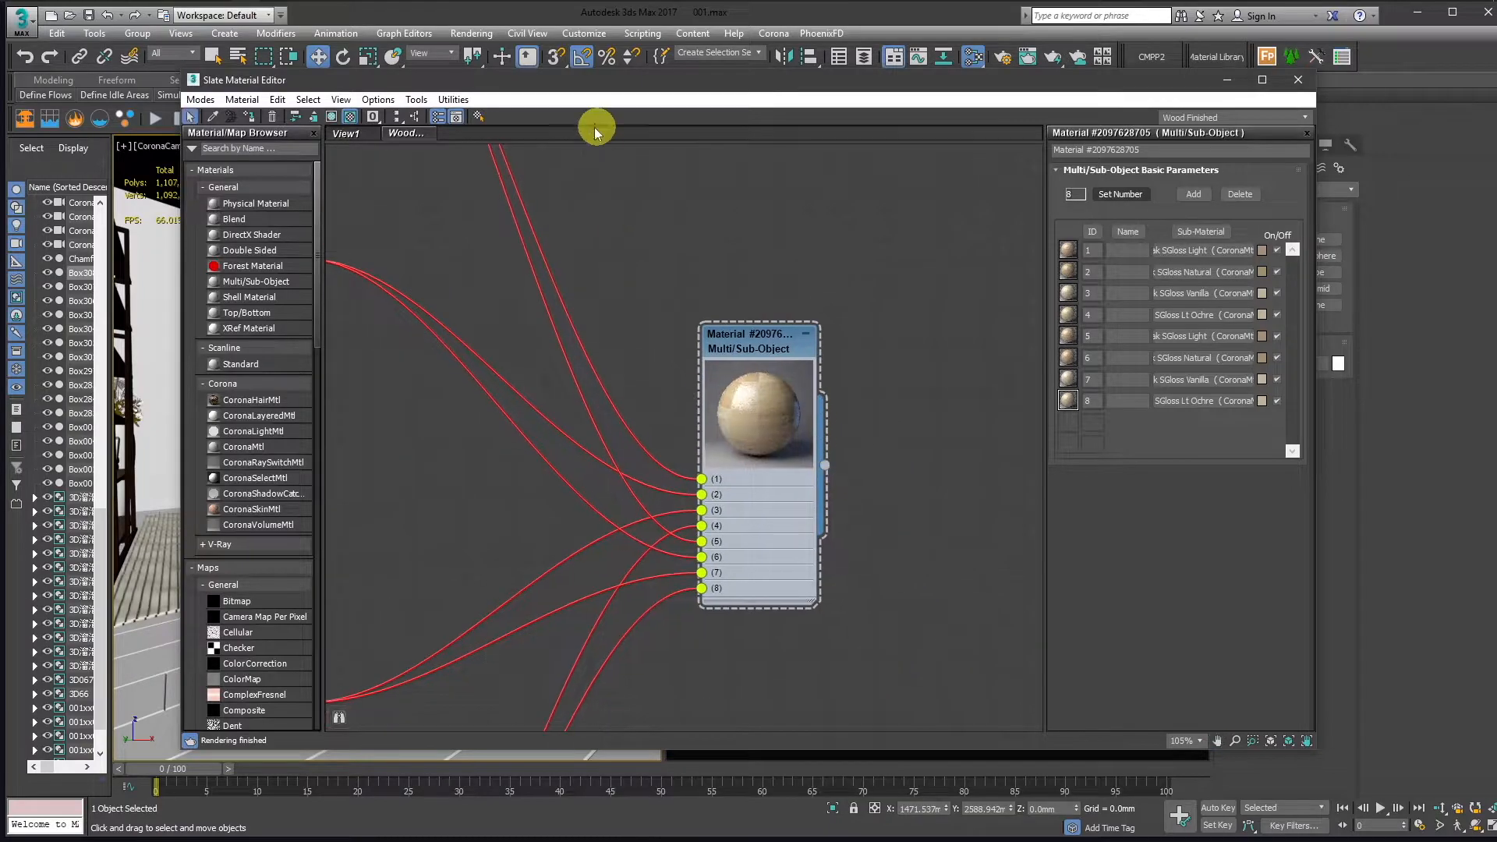
- Assign the Multi/Sub-Object material to the plank floor and delete the four sample boxes in front of the desk
left_click_drag(518, 81, 916, 74)
left_click(430, 634)
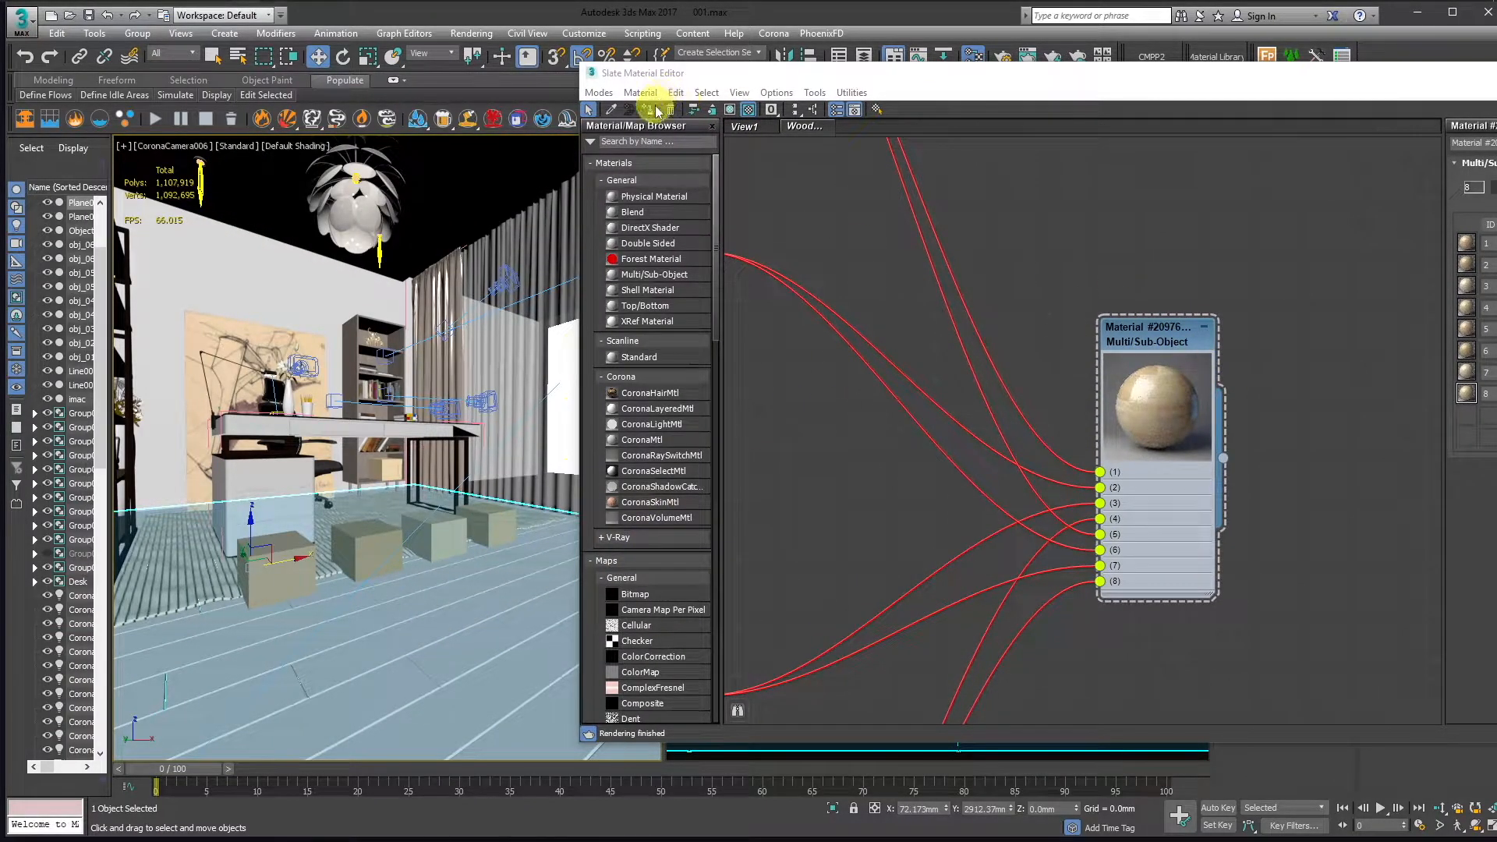
left_click(279, 550)
left_click(278, 550)
left_click(349, 538, "ctrl")
left_click(458, 528, "ctrl")
left_click(485, 521, "ctrl")
key("Delete")
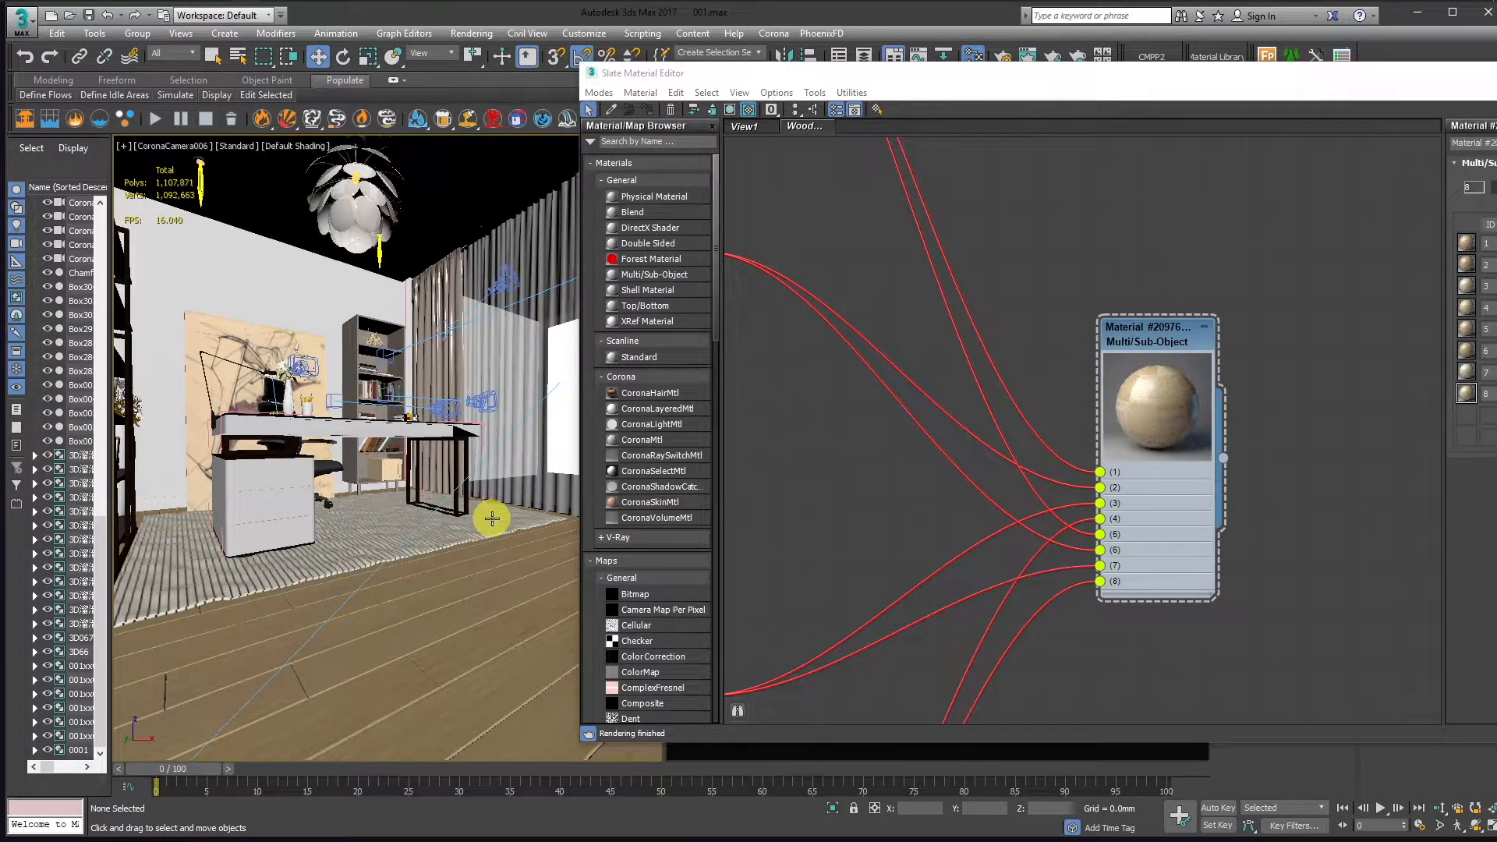
- Set the length and width of the floor's UVW Map box mapping to 2000 mm
left_click_drag(850, 78, 469, 95)
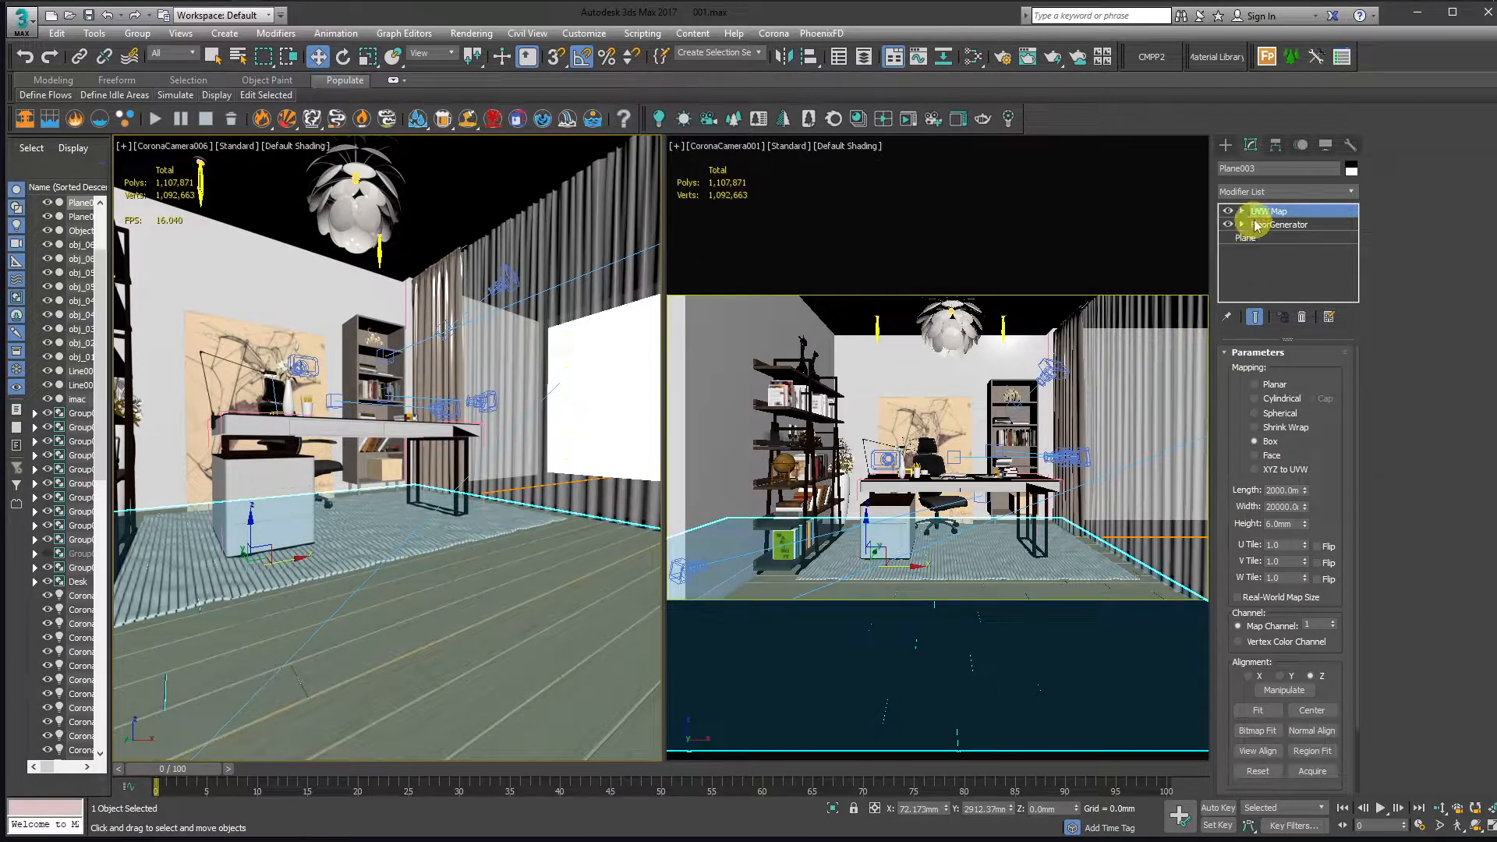
double_click(1281, 489)
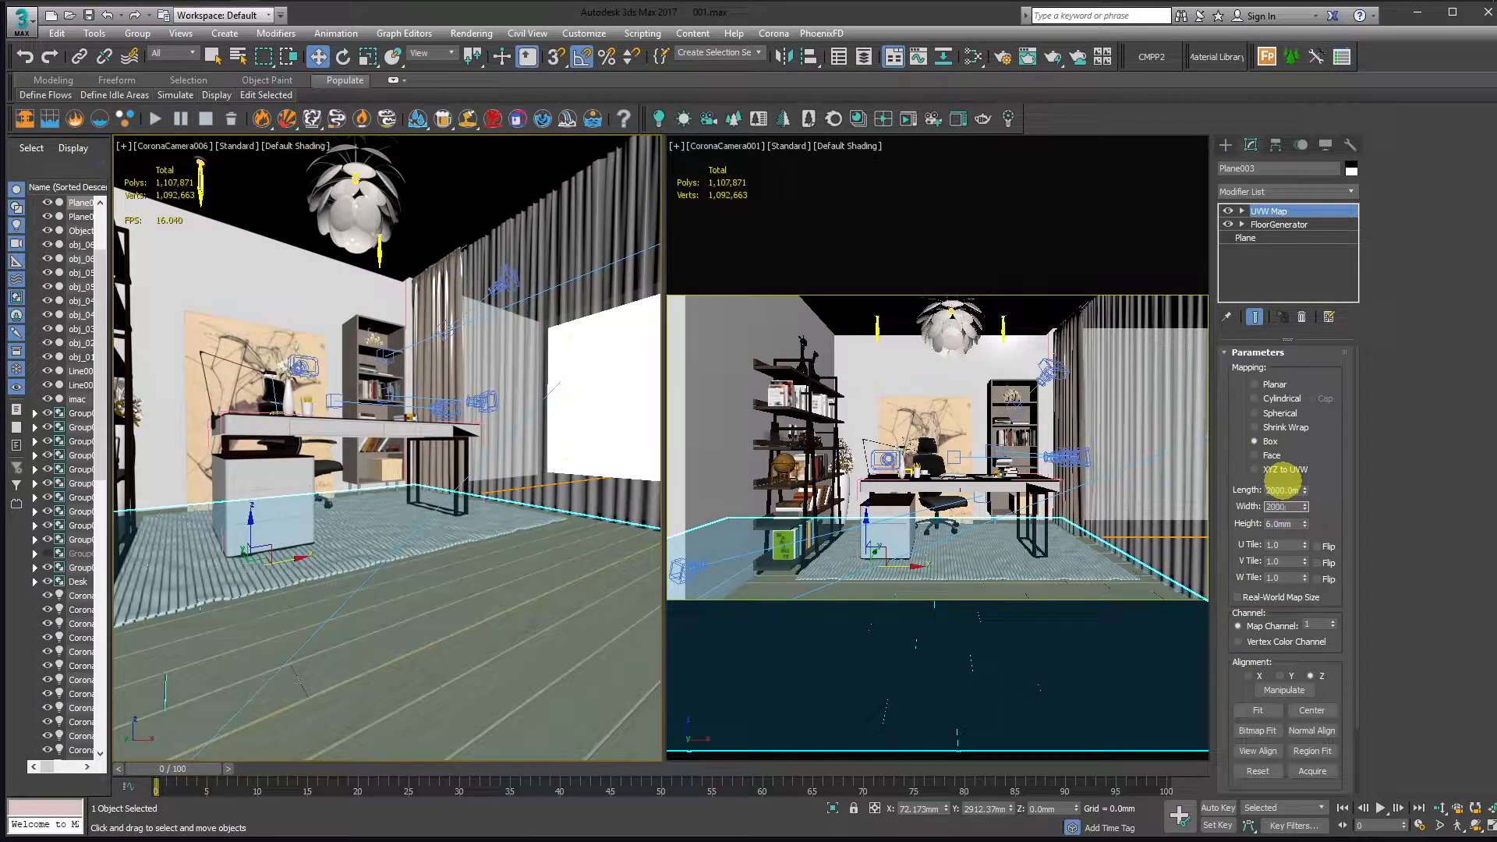
key("Return")
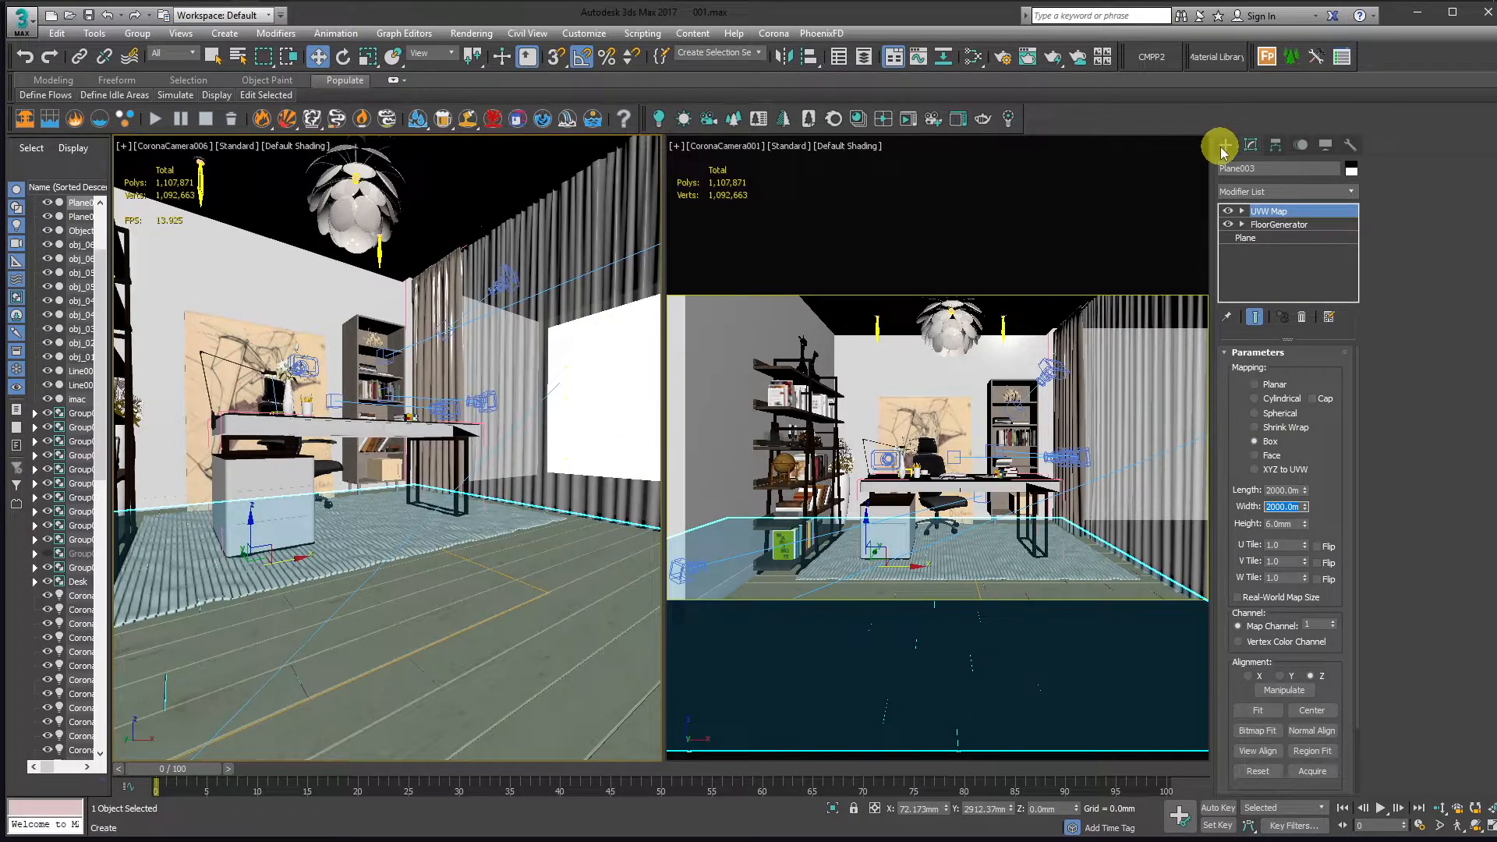
- Start a Corona interactive render and check the floor through CoronaCamera006 and CoronaCamera001
left_click(907, 120)
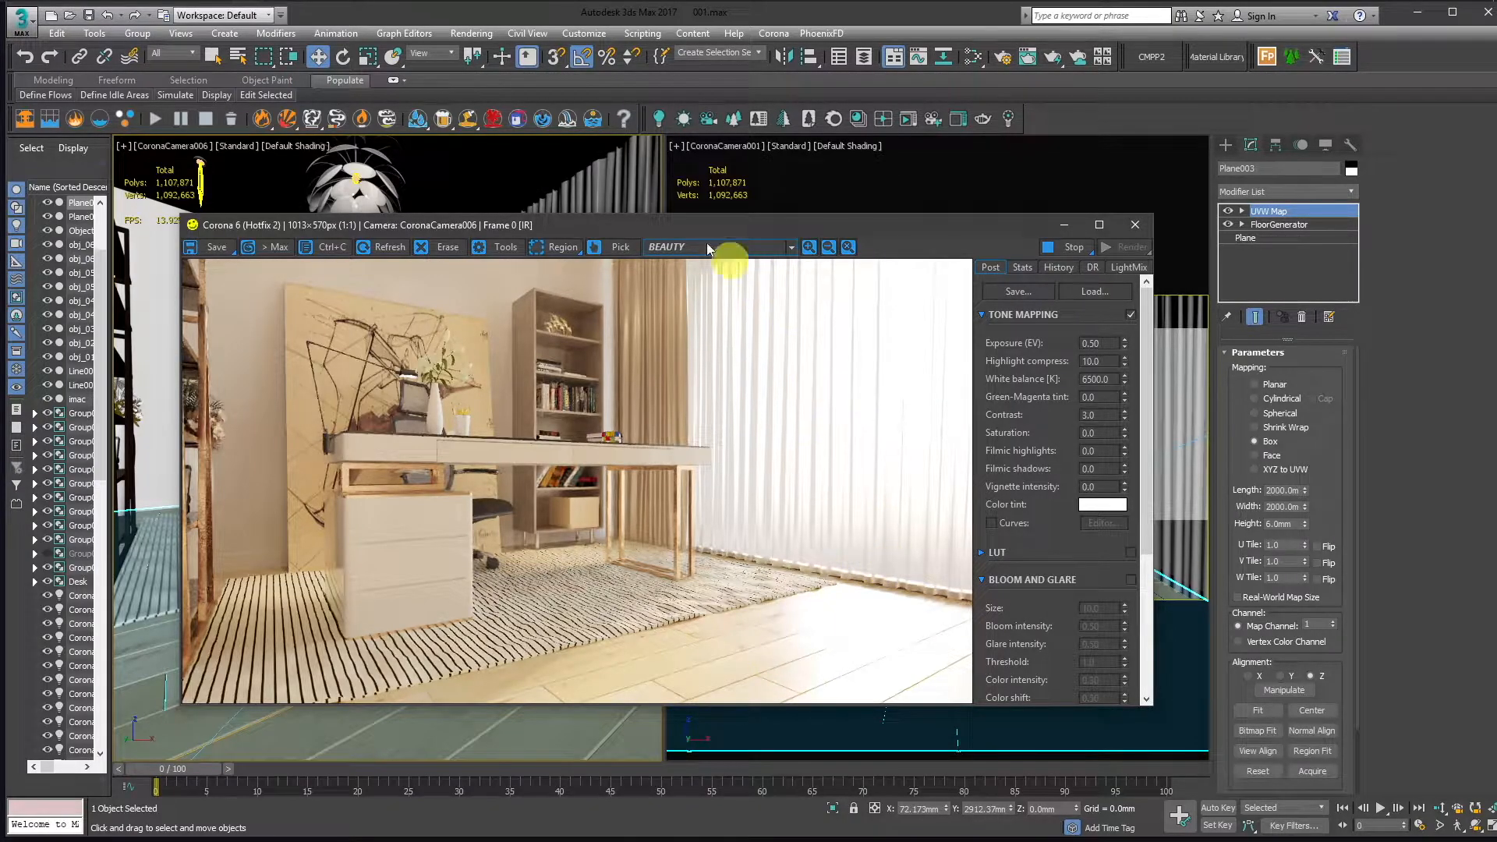
right_click(767, 184)
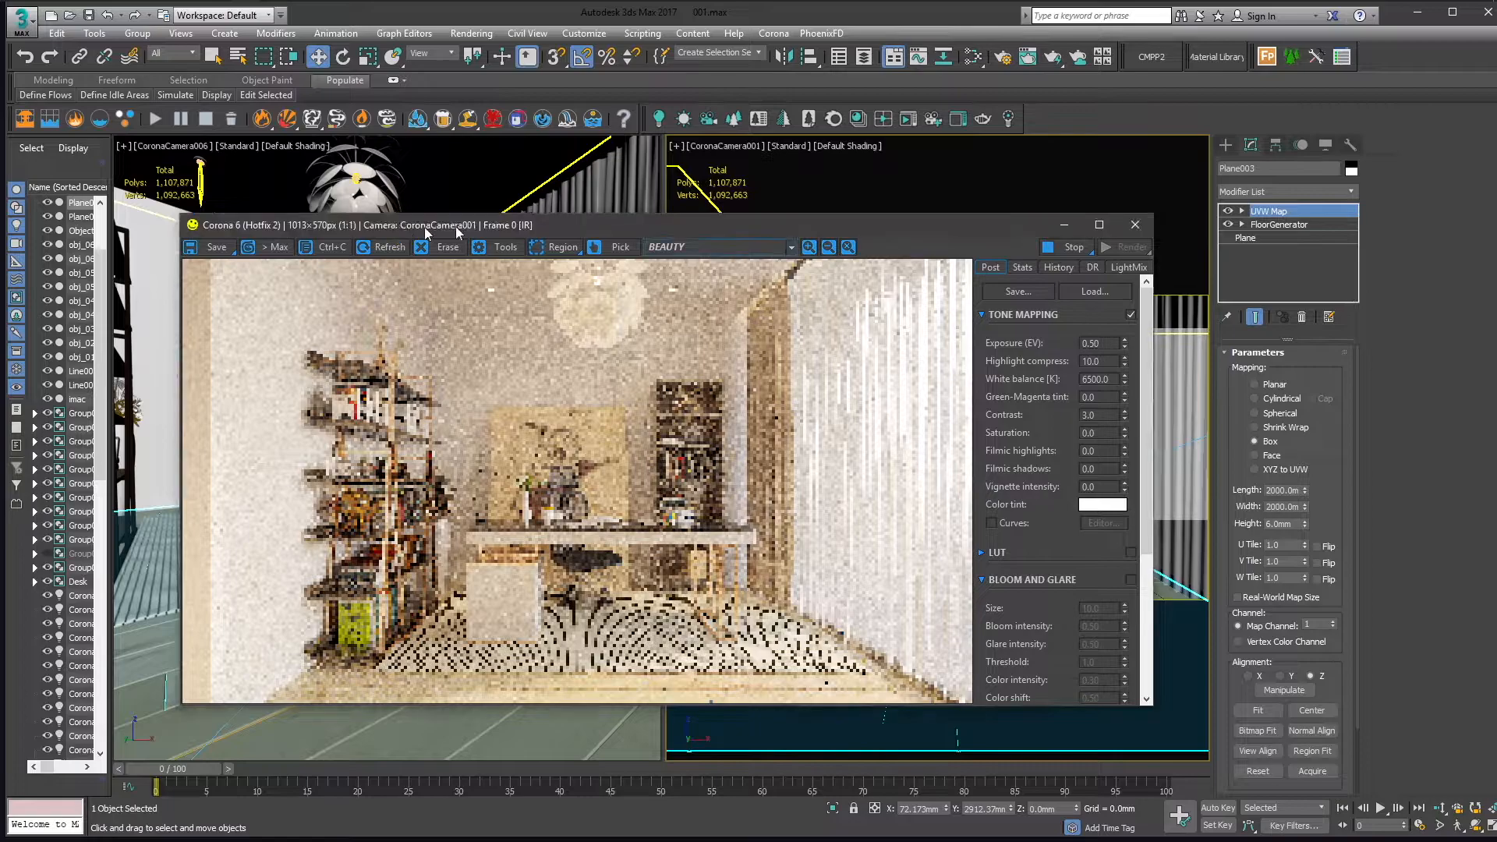
left_click_drag(423, 227, 868, 186)
right_click(281, 442)
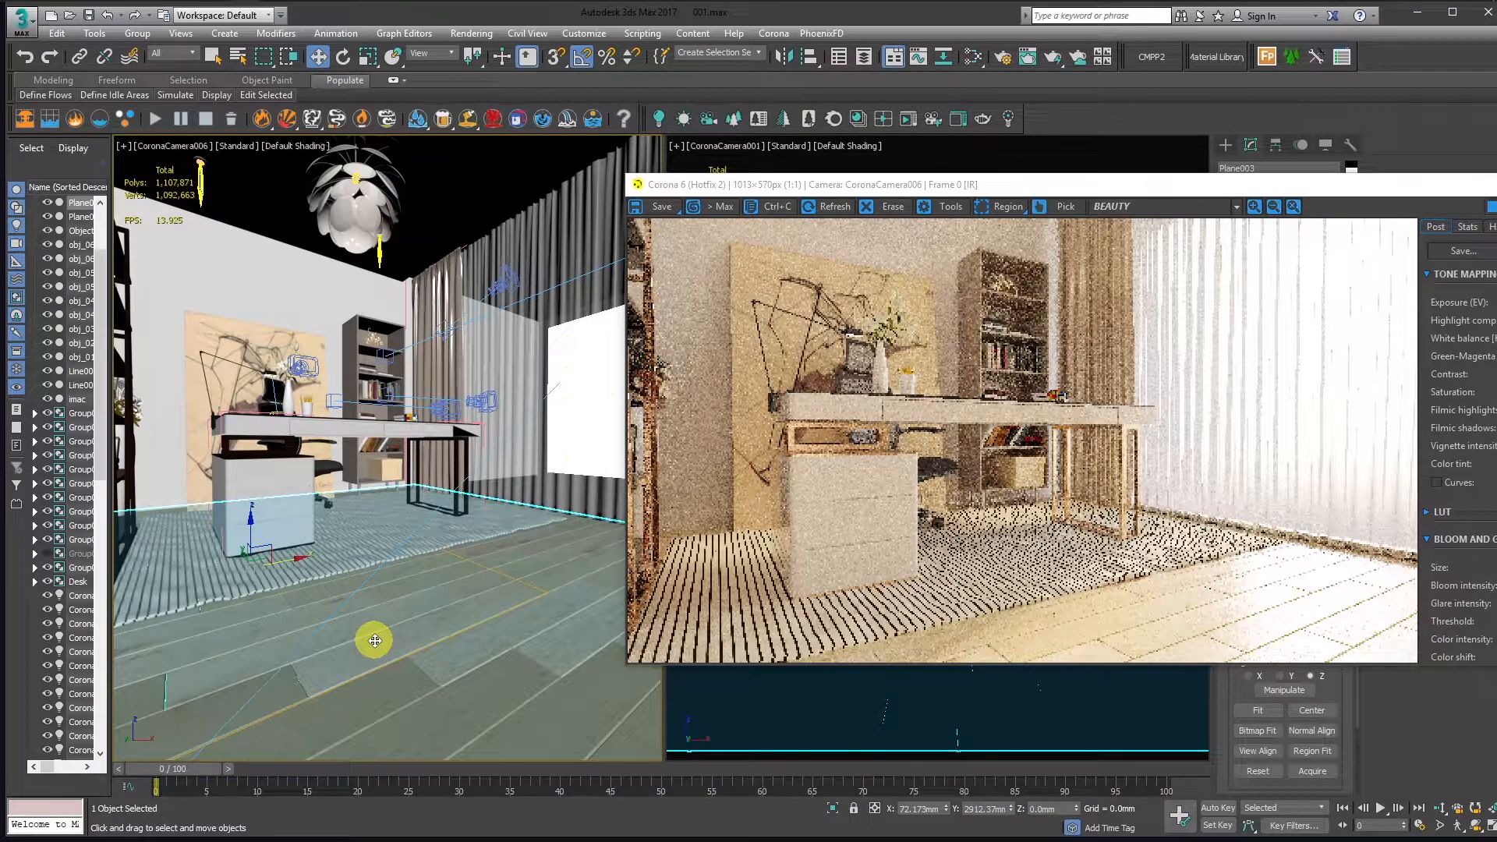
- Inspect the rendered planks up close from a free perspective view facing the desk
key("p")
scroll(375, 638, "up", 5)
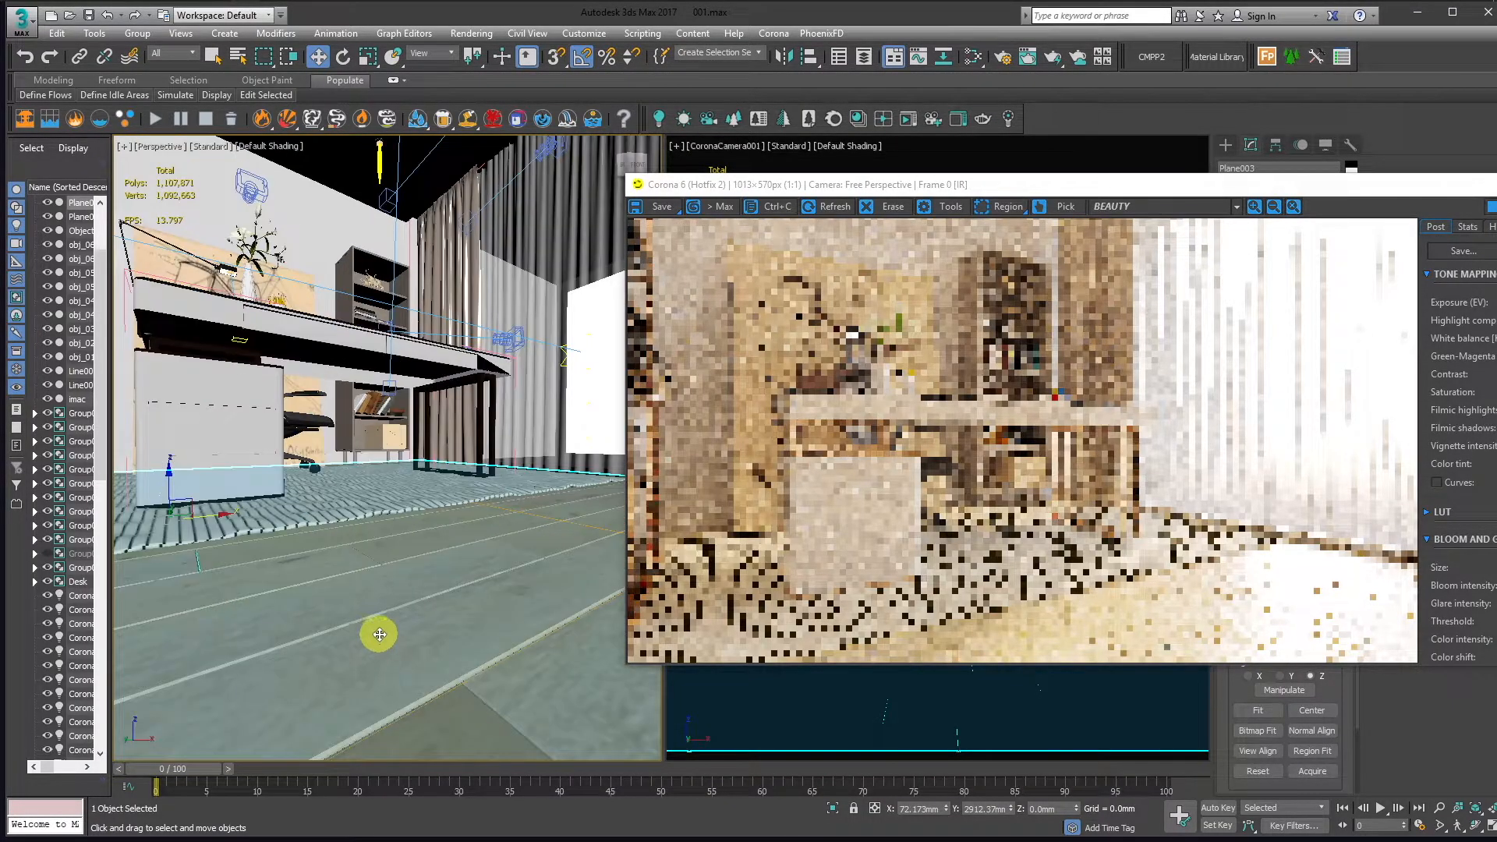
mouse_move(398, 566)
middle_mouse_down("alt")
mouse_move(345, 578)
mouse_move(395, 565)
middle_mouse_up("alt")
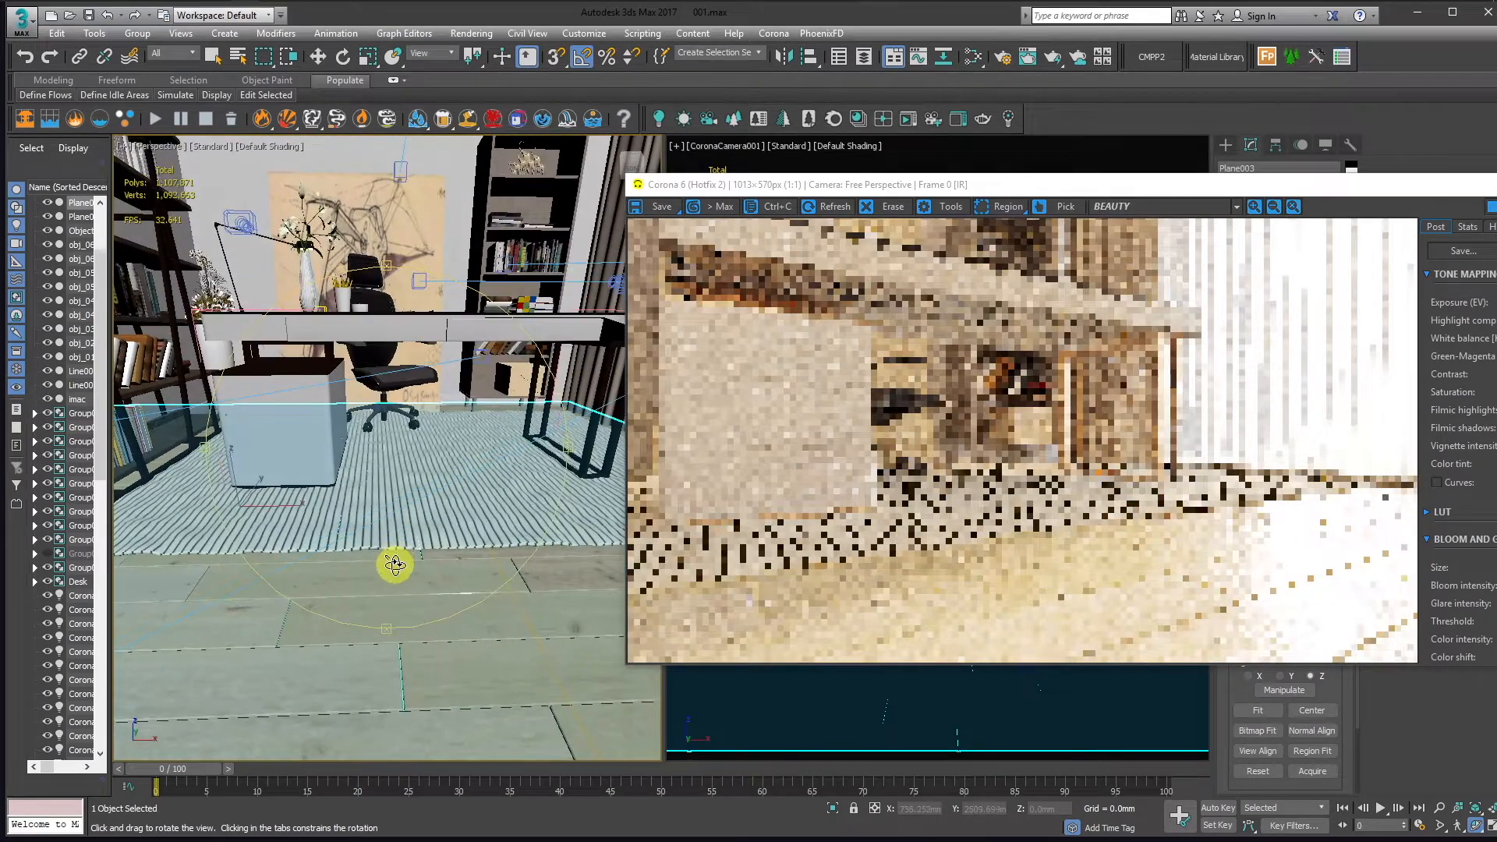
key("w")
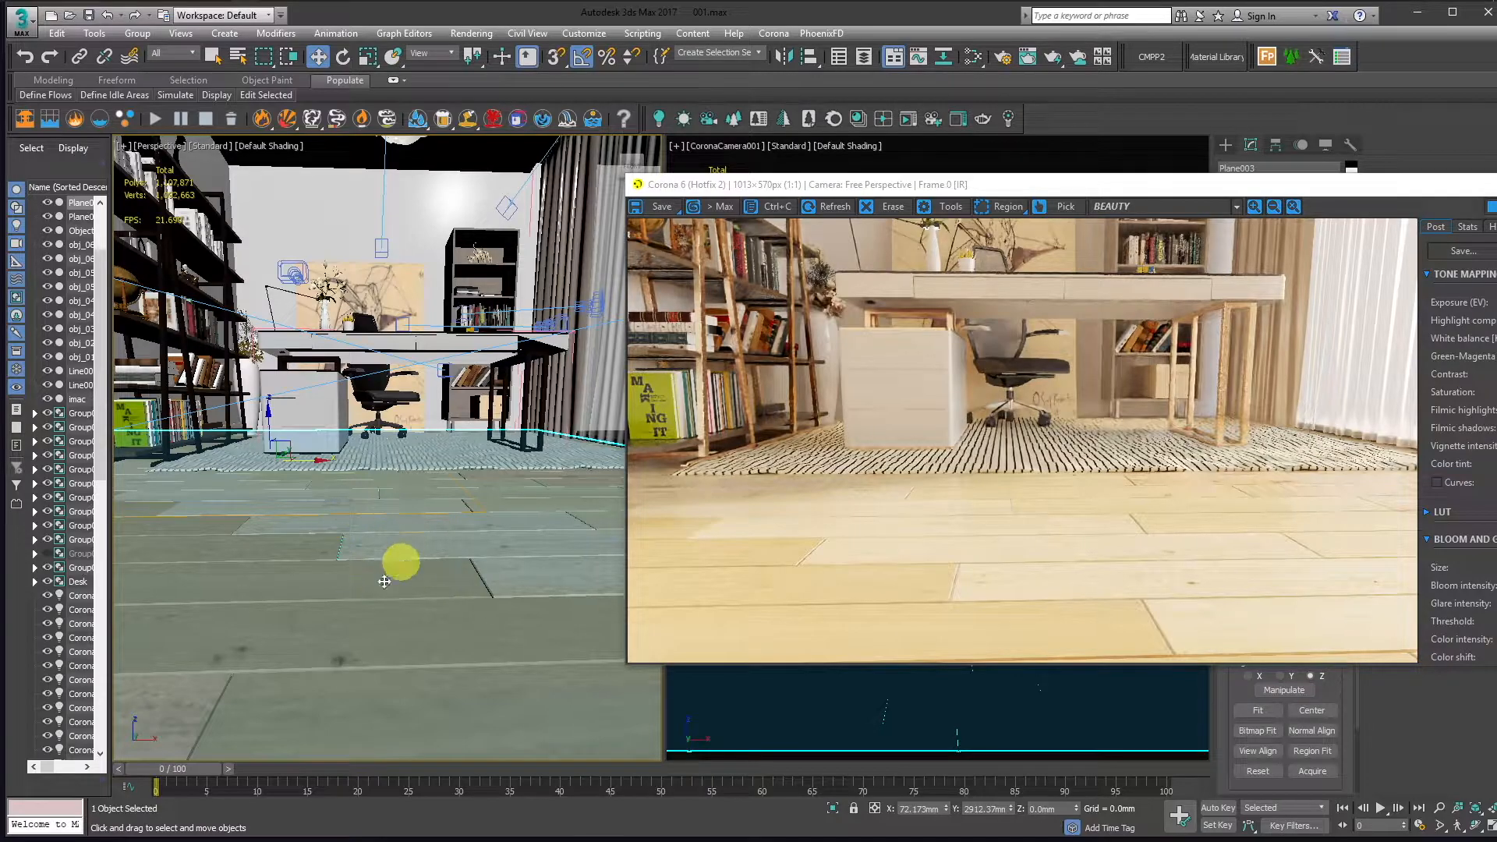
left_click(362, 477)
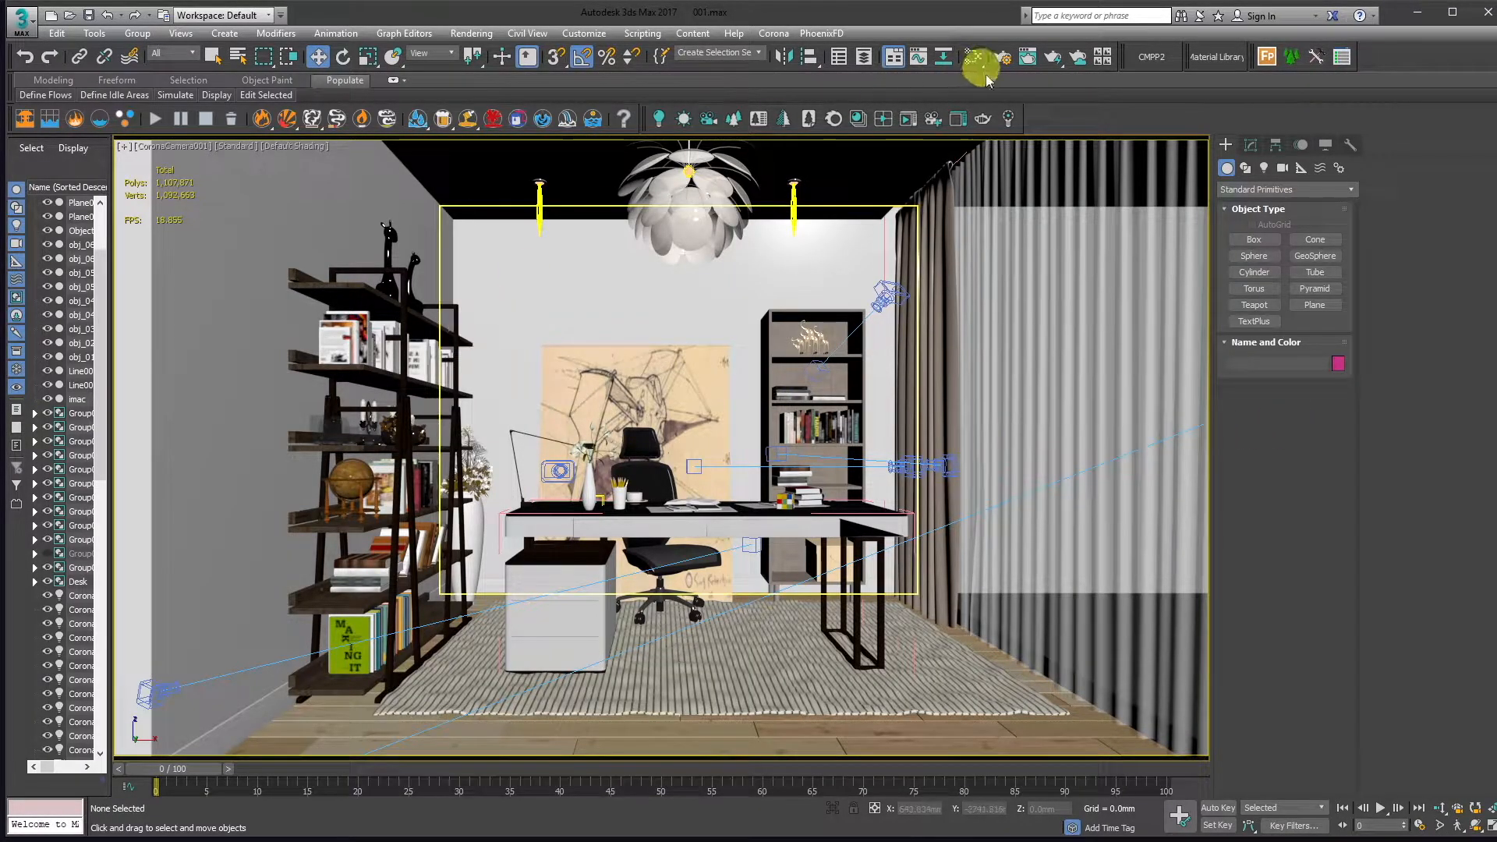
- Open Corona Material Presets Pro and choose the Granite Grey preset from the Satin Sheen interior paints
left_click(1147, 68)
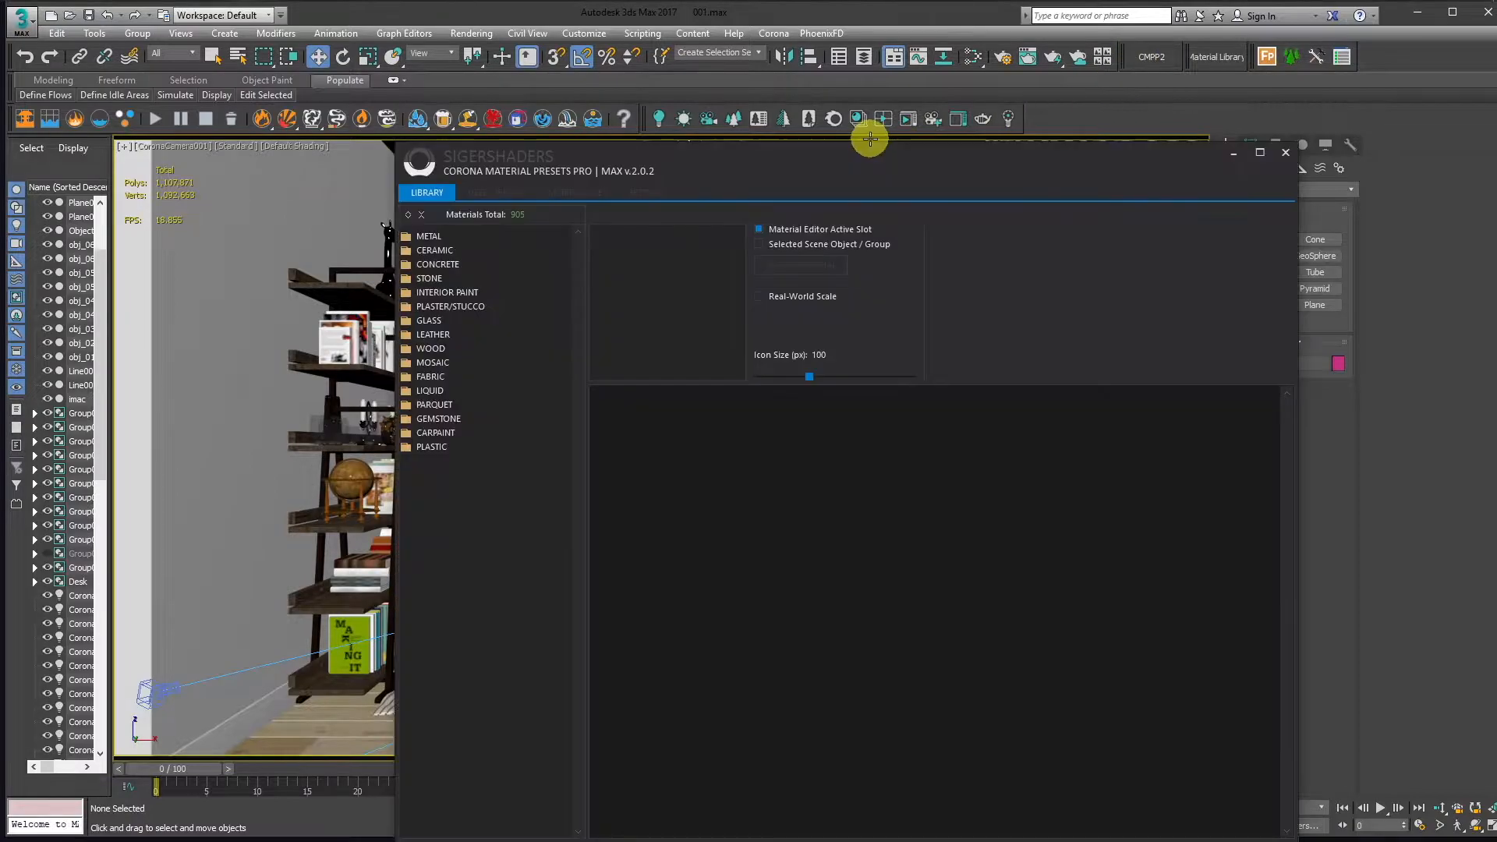
left_click_drag(592, 137, 897, 156)
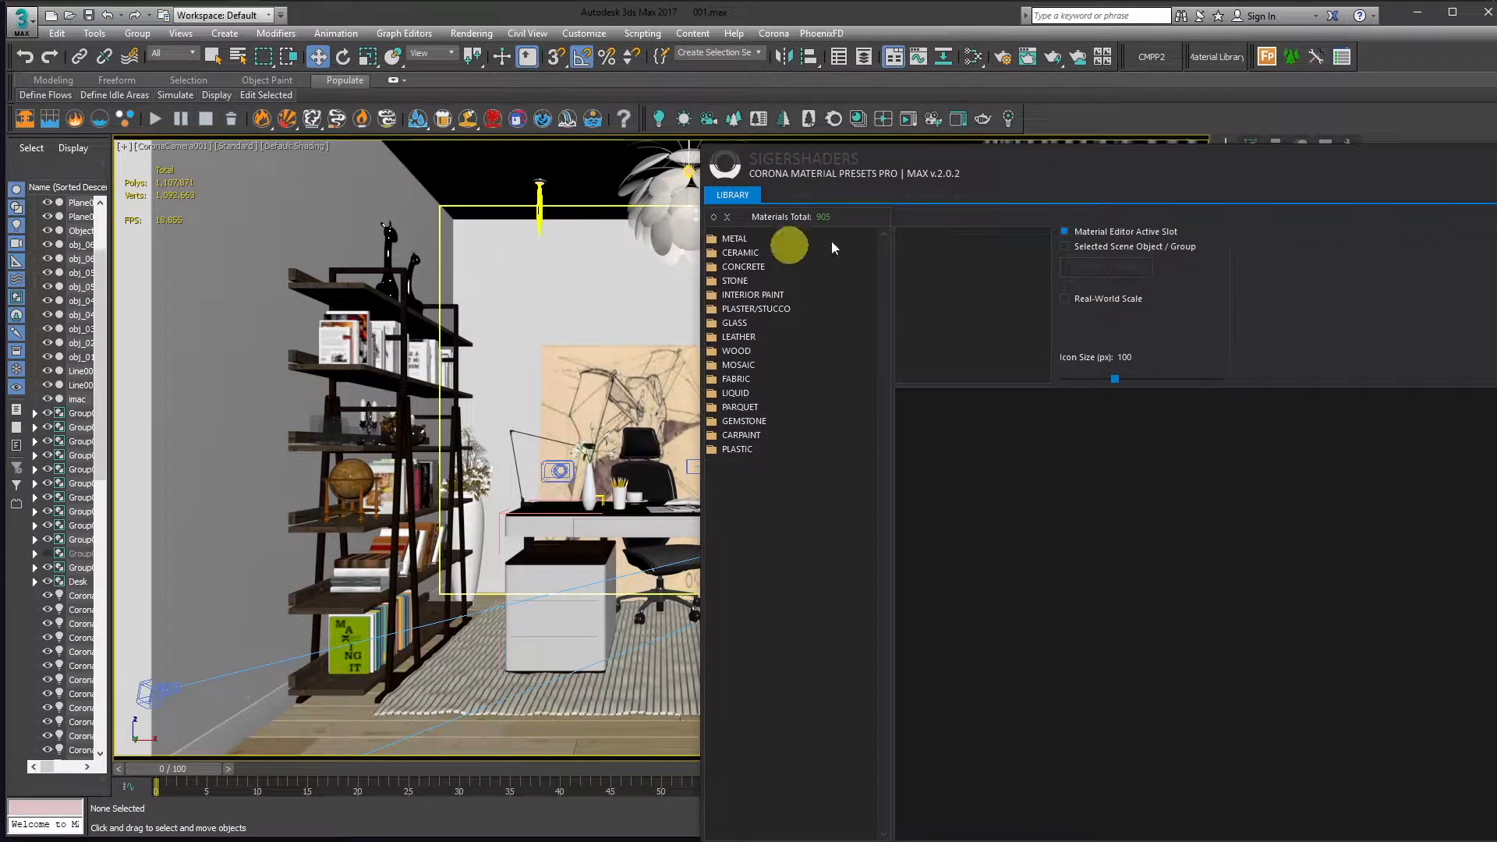
left_click(713, 299)
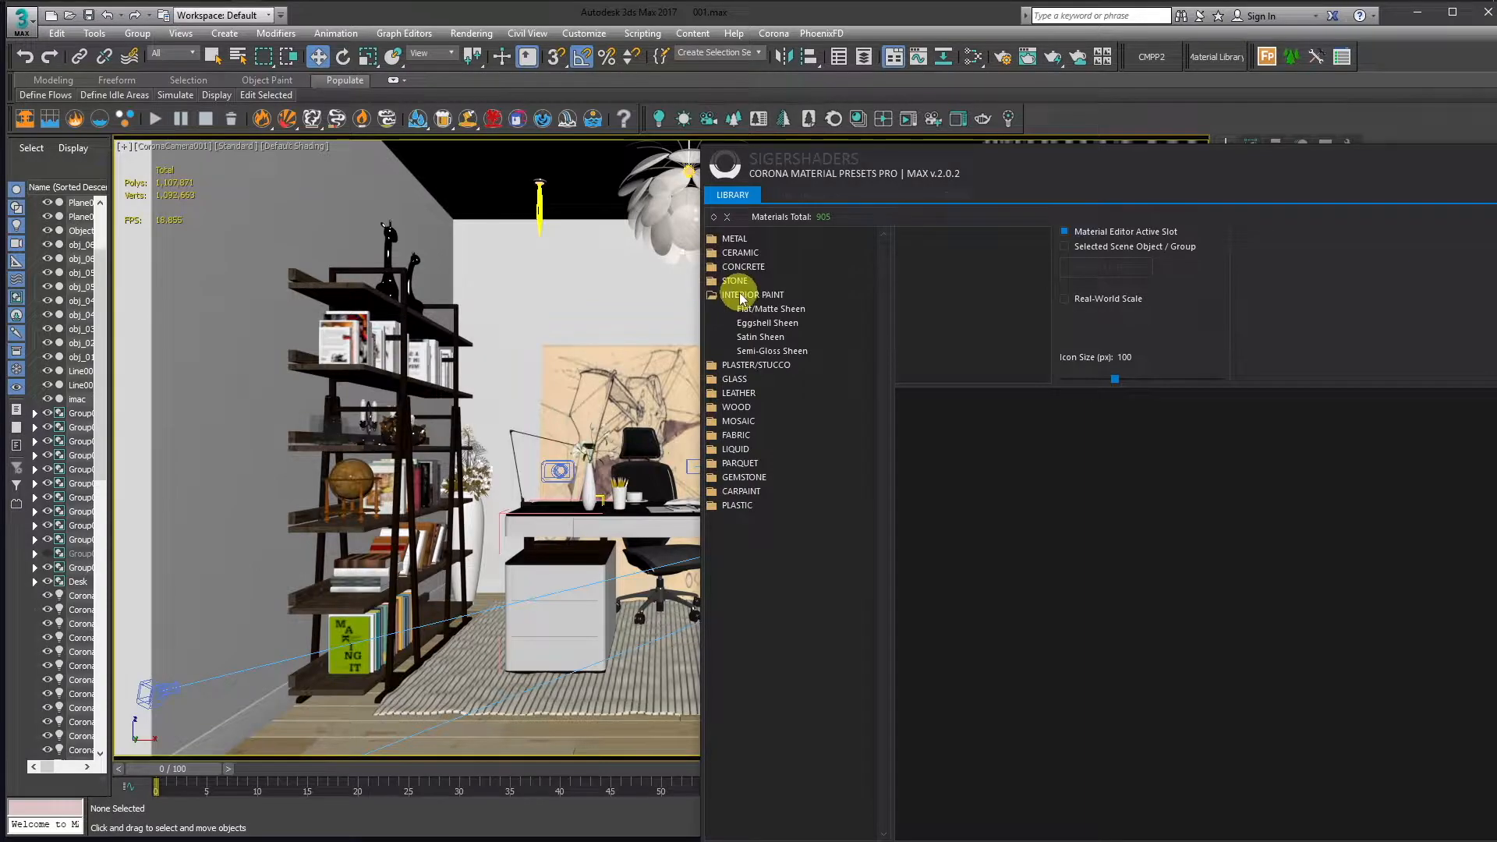
left_click(764, 339)
left_click_drag(907, 164, 741, 126)
left_click(593, 299)
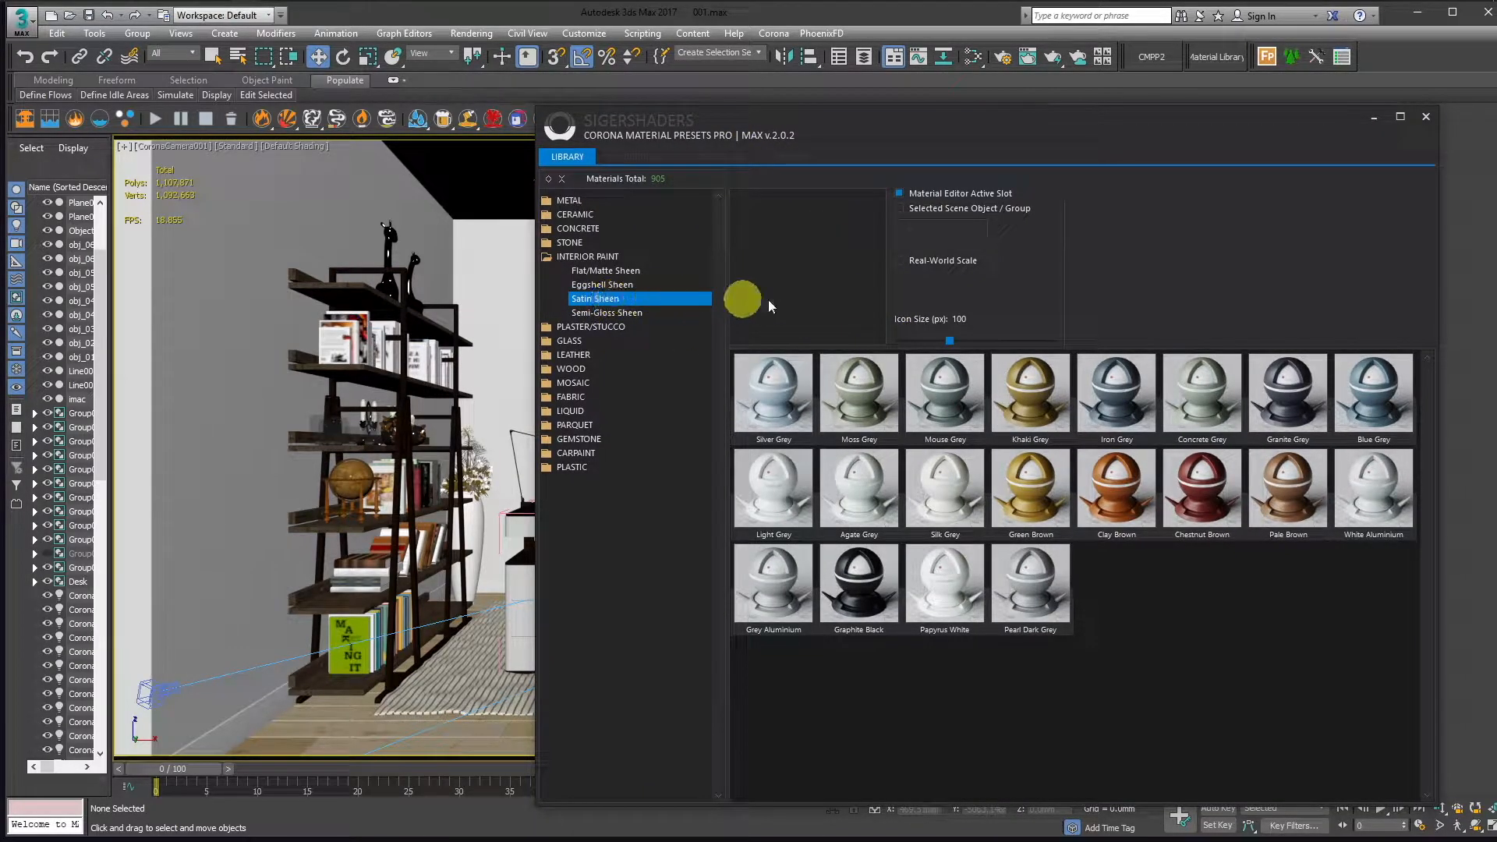
left_click(1283, 390)
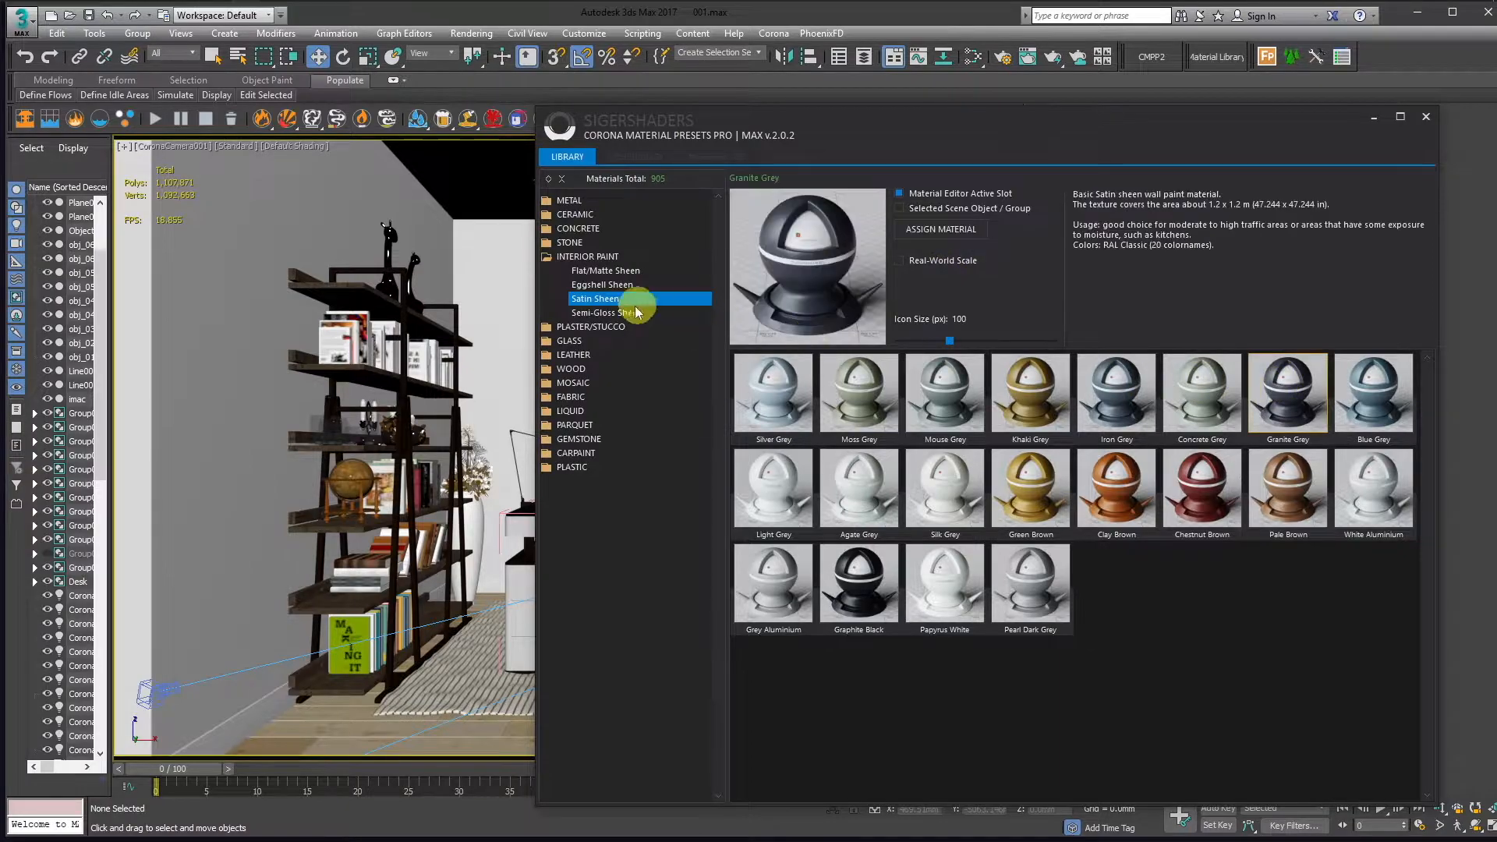
- Assign the Granite Grey paint to the back wall and the side wall behind the shelf as selected scene objects
left_click(501, 294)
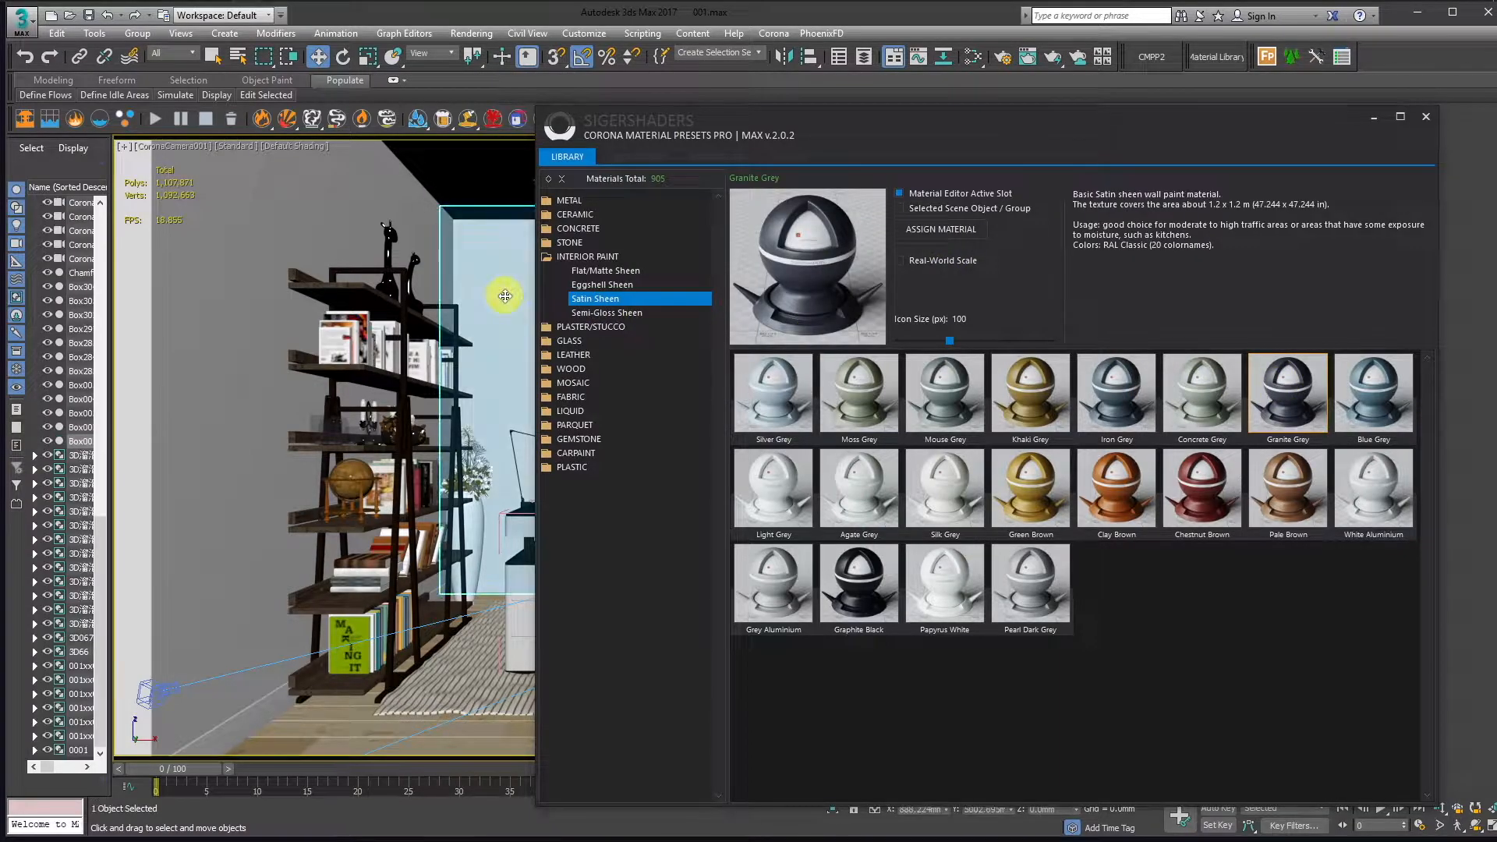
left_click(227, 271, "ctrl")
left_click(924, 208)
left_click(937, 231)
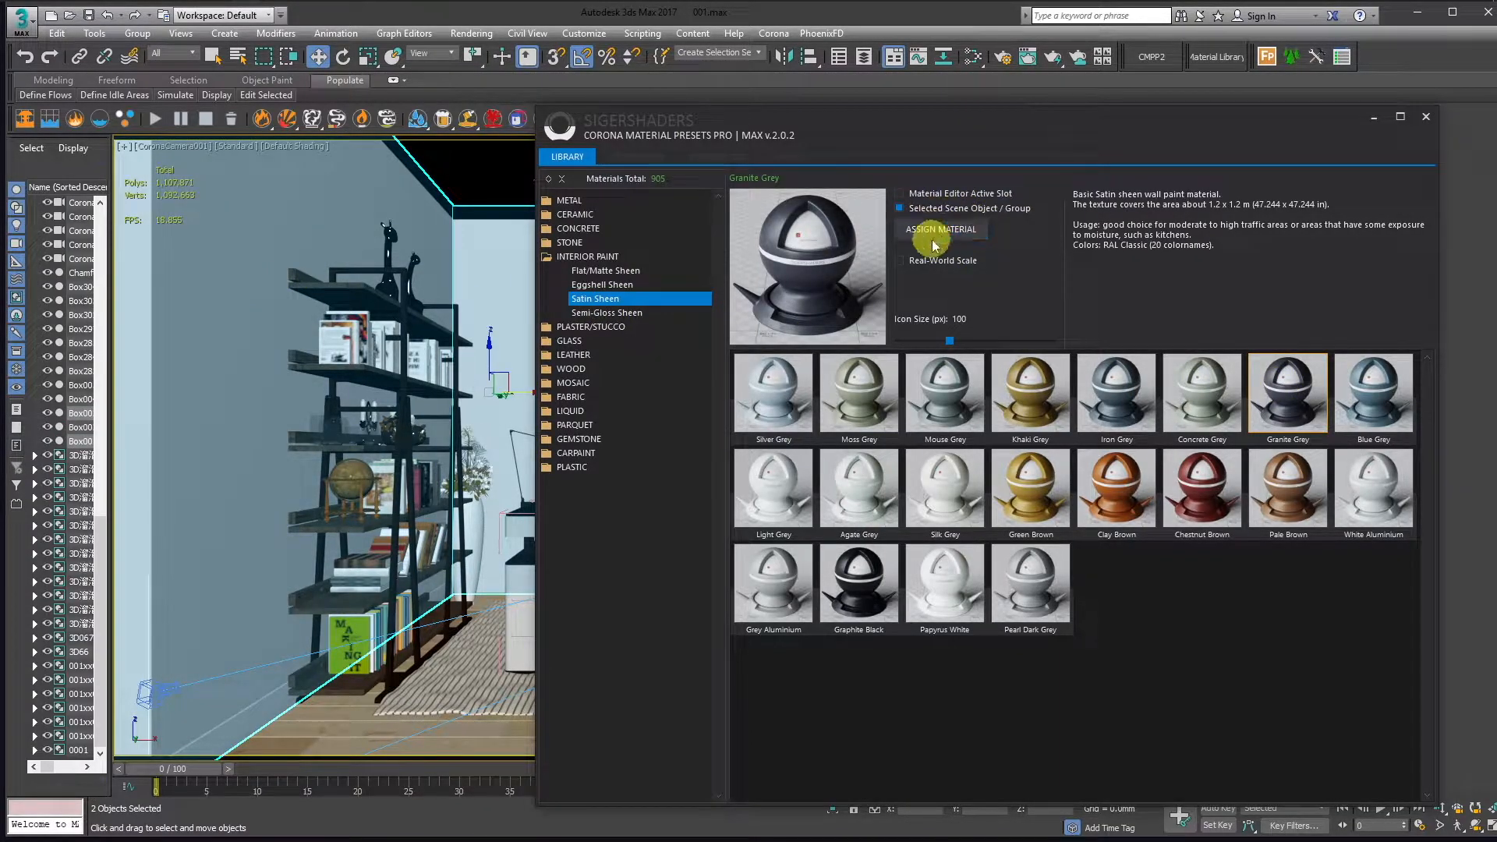
left_click(1426, 117)
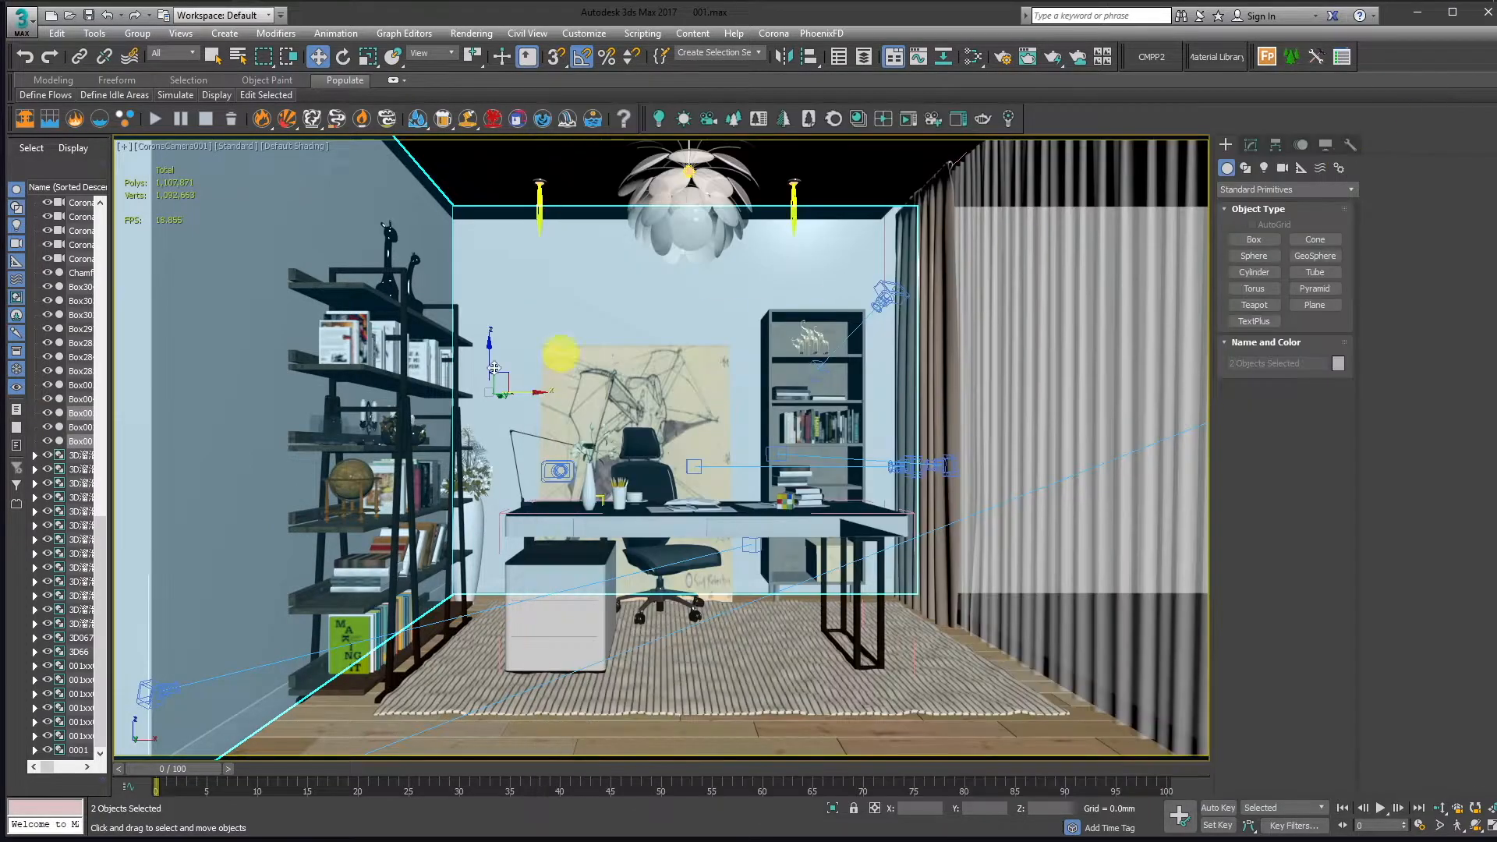
- Select the side wall and create a new Slate Material Editor view named Wall Finishes
key("m")
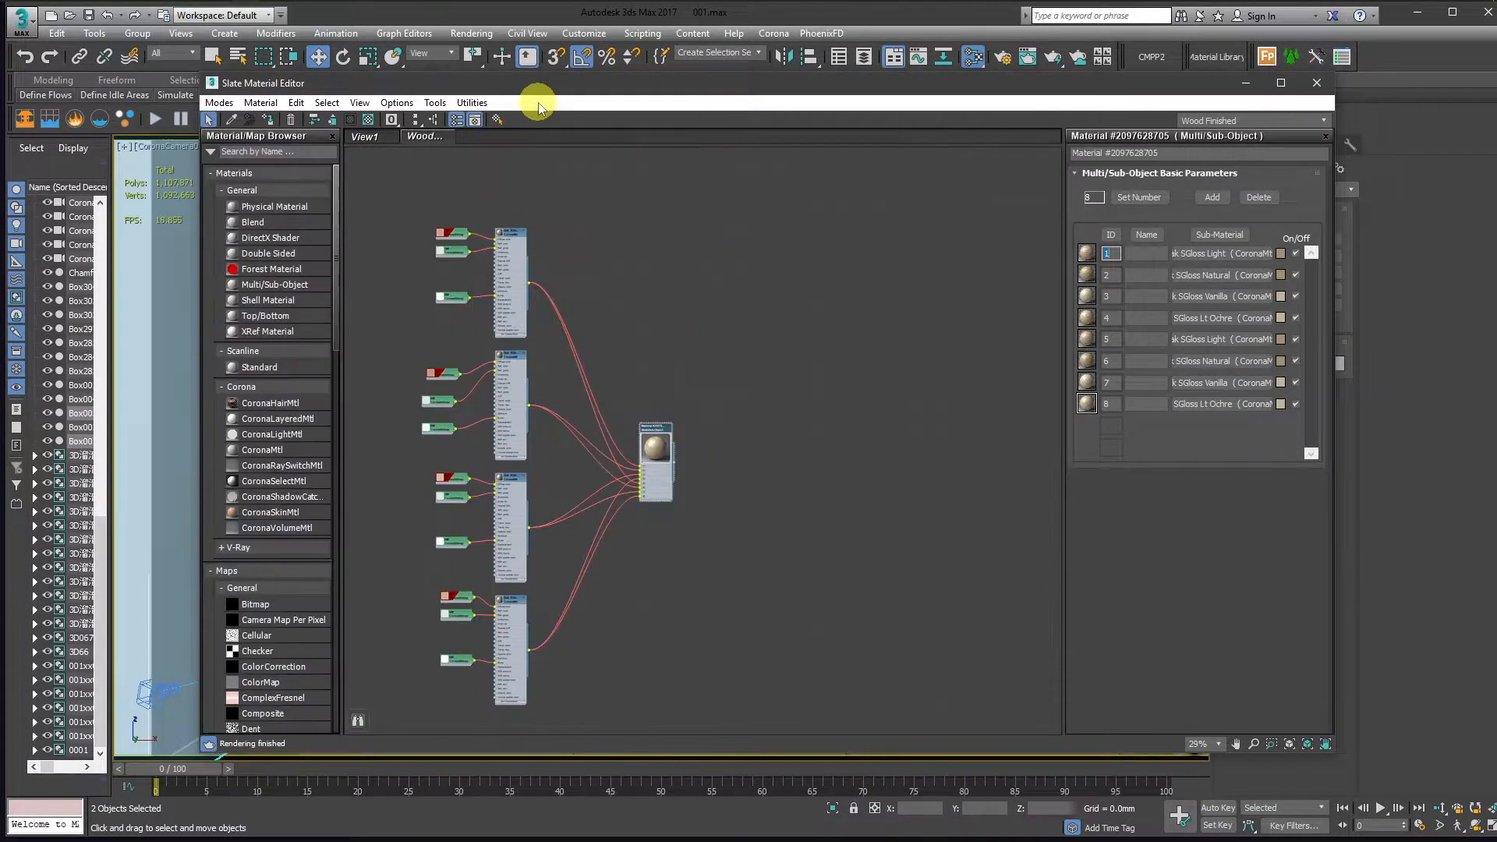
left_click_drag(646, 87, 933, 93)
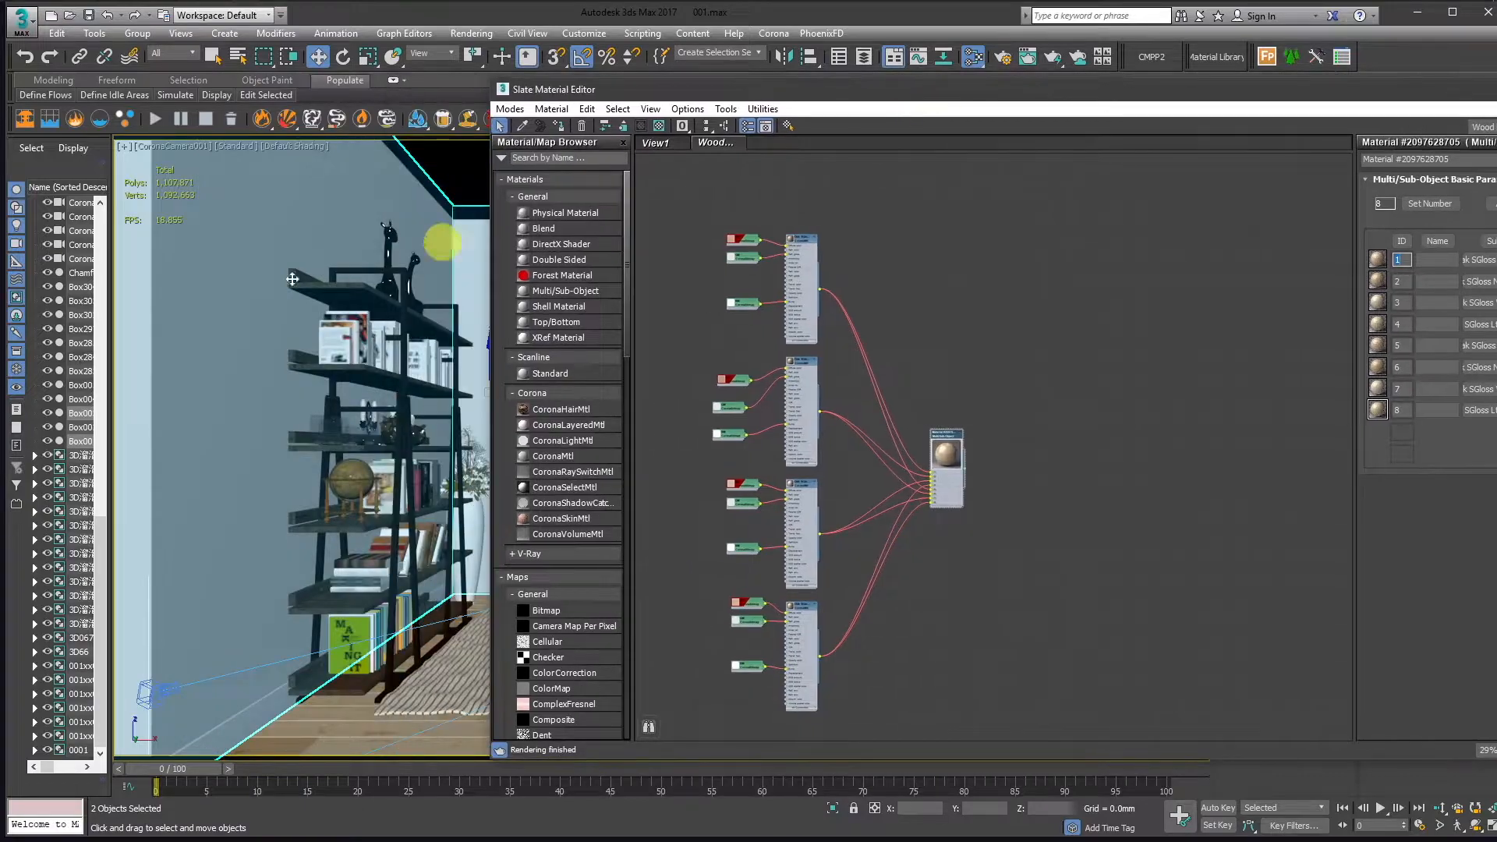
left_click(237, 279)
right_click(769, 142)
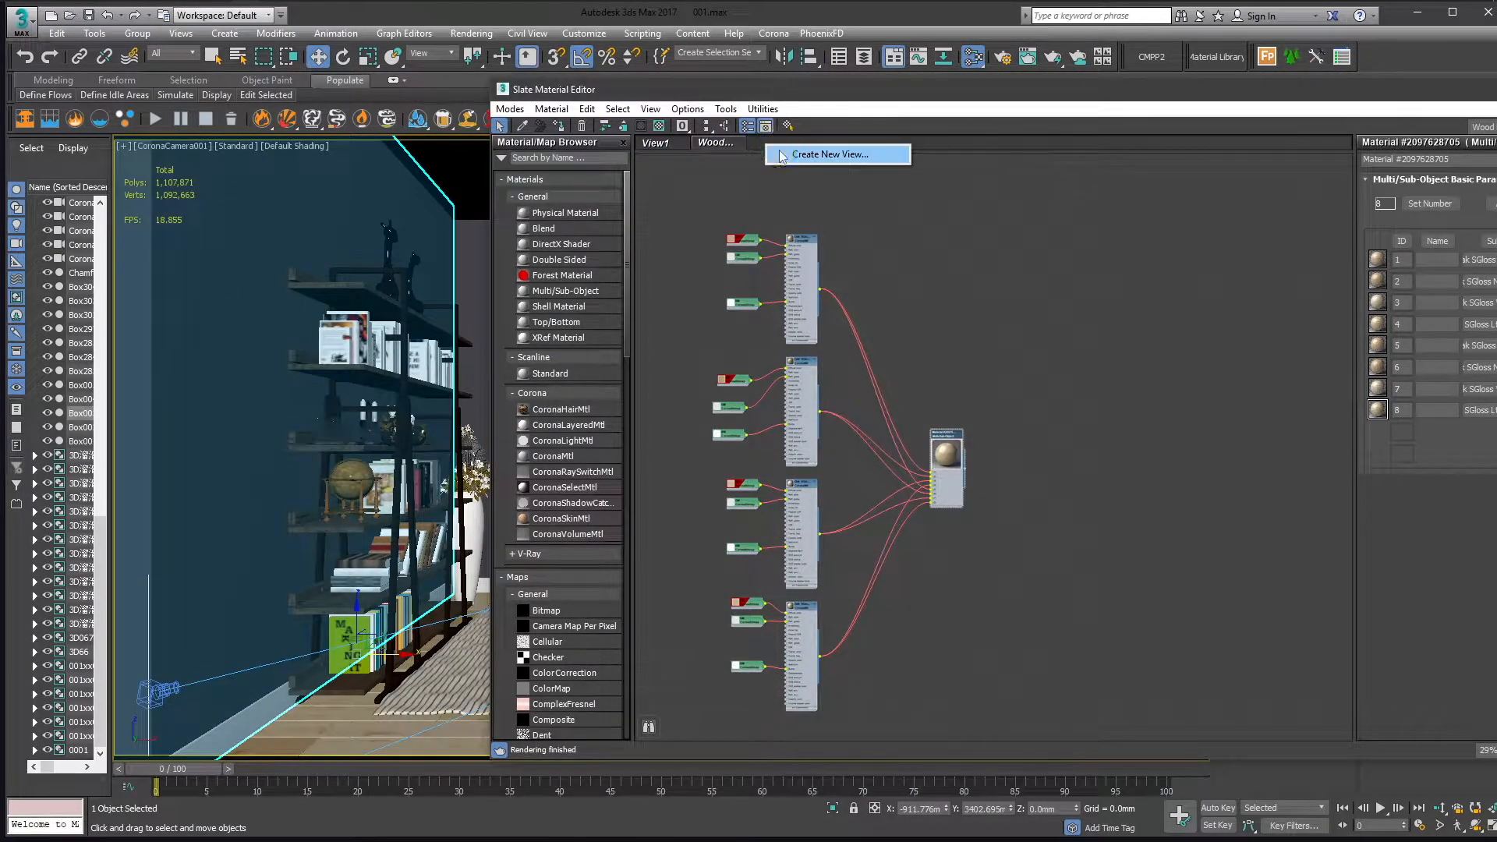
left_click(780, 150)
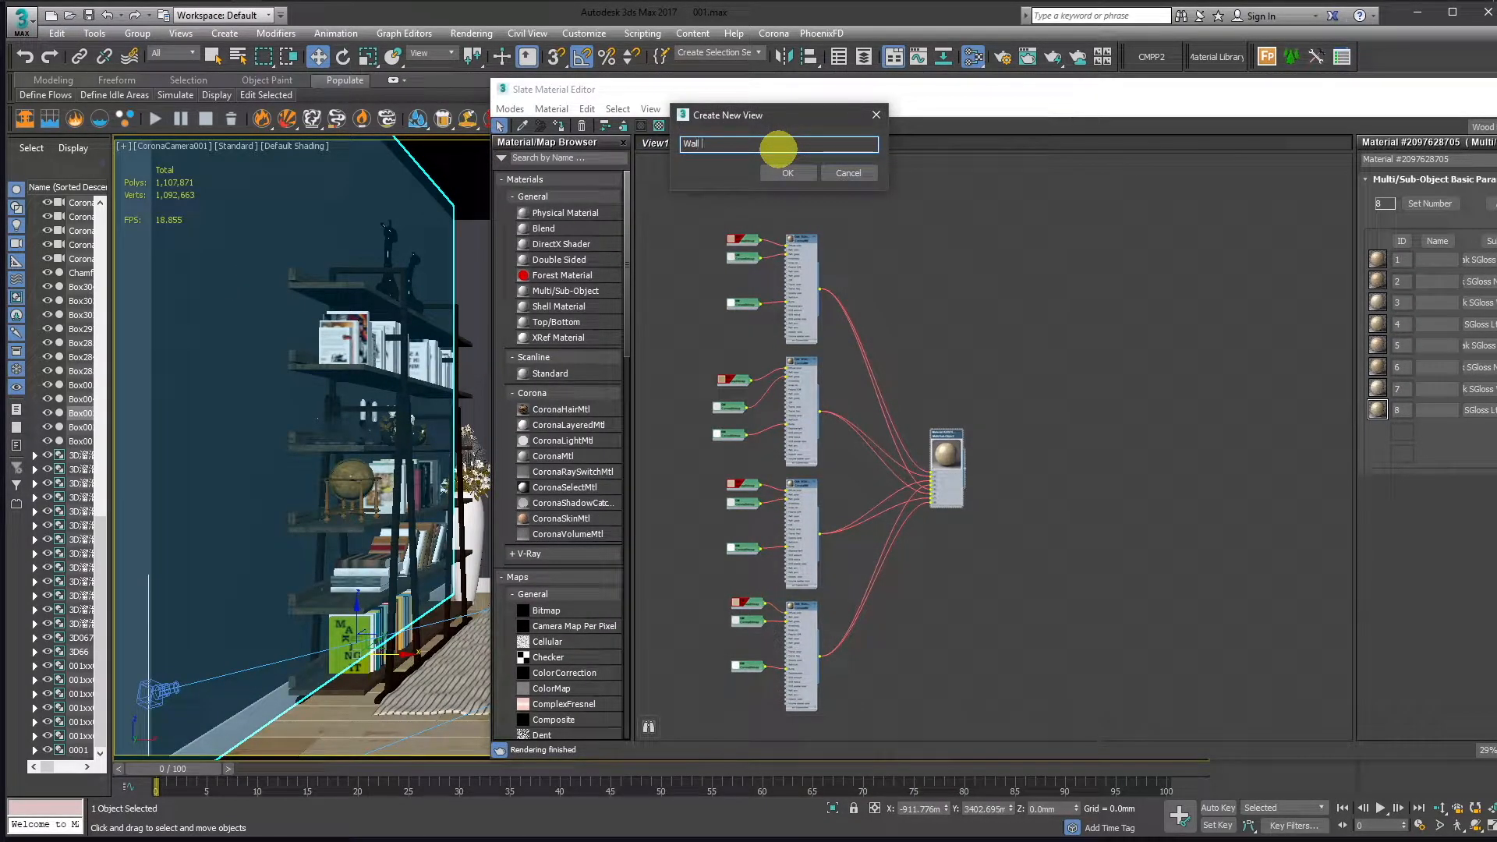
type("Wall Finishes")
key("Return")
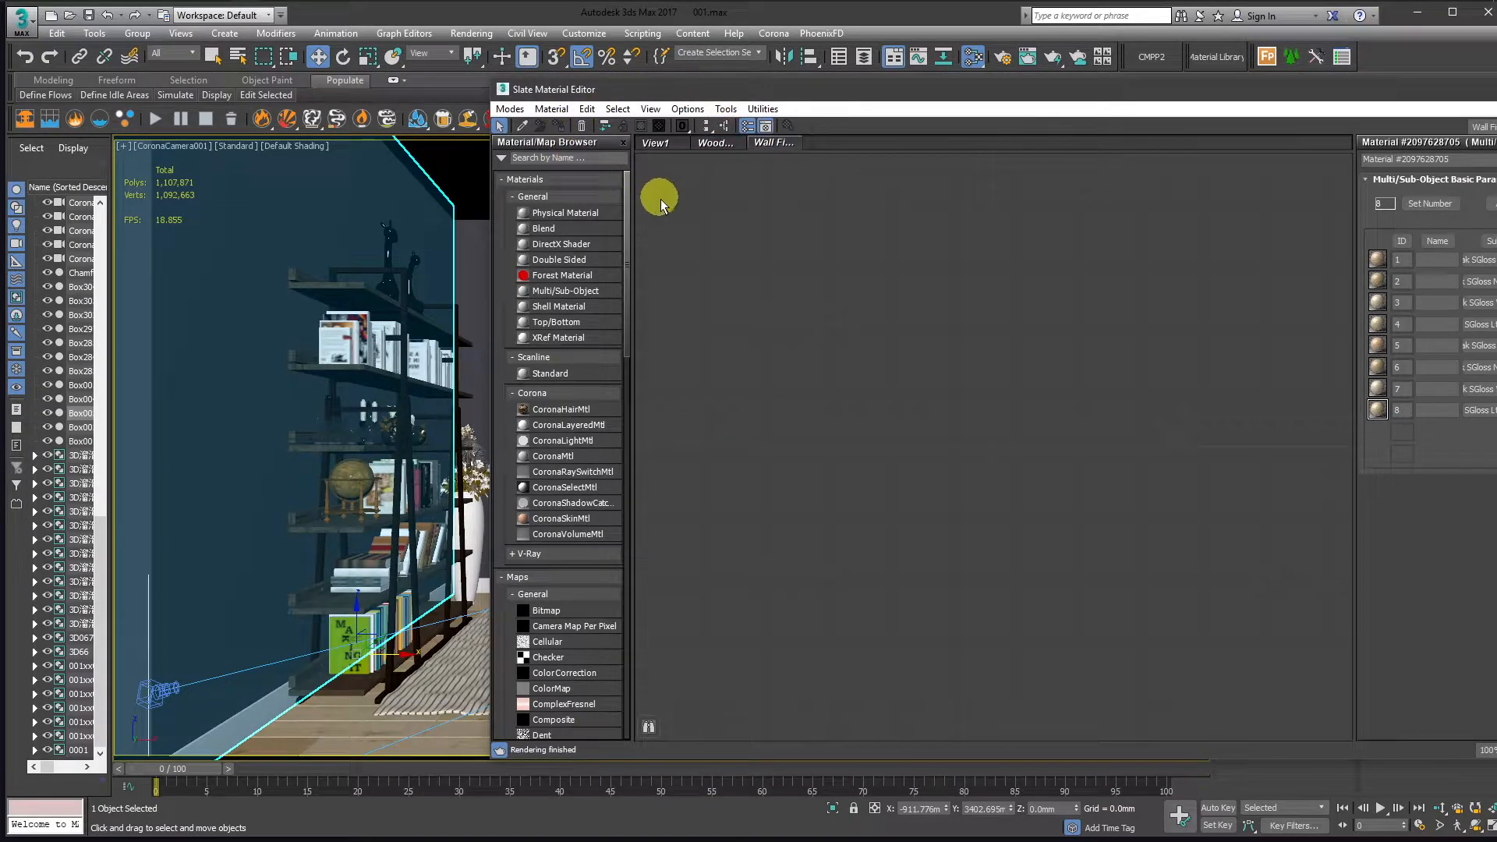
- Pick the side wall's paint material into the Wall Finishes view and show its BMn bitmap in the viewport
left_click(521, 125)
left_click(326, 226)
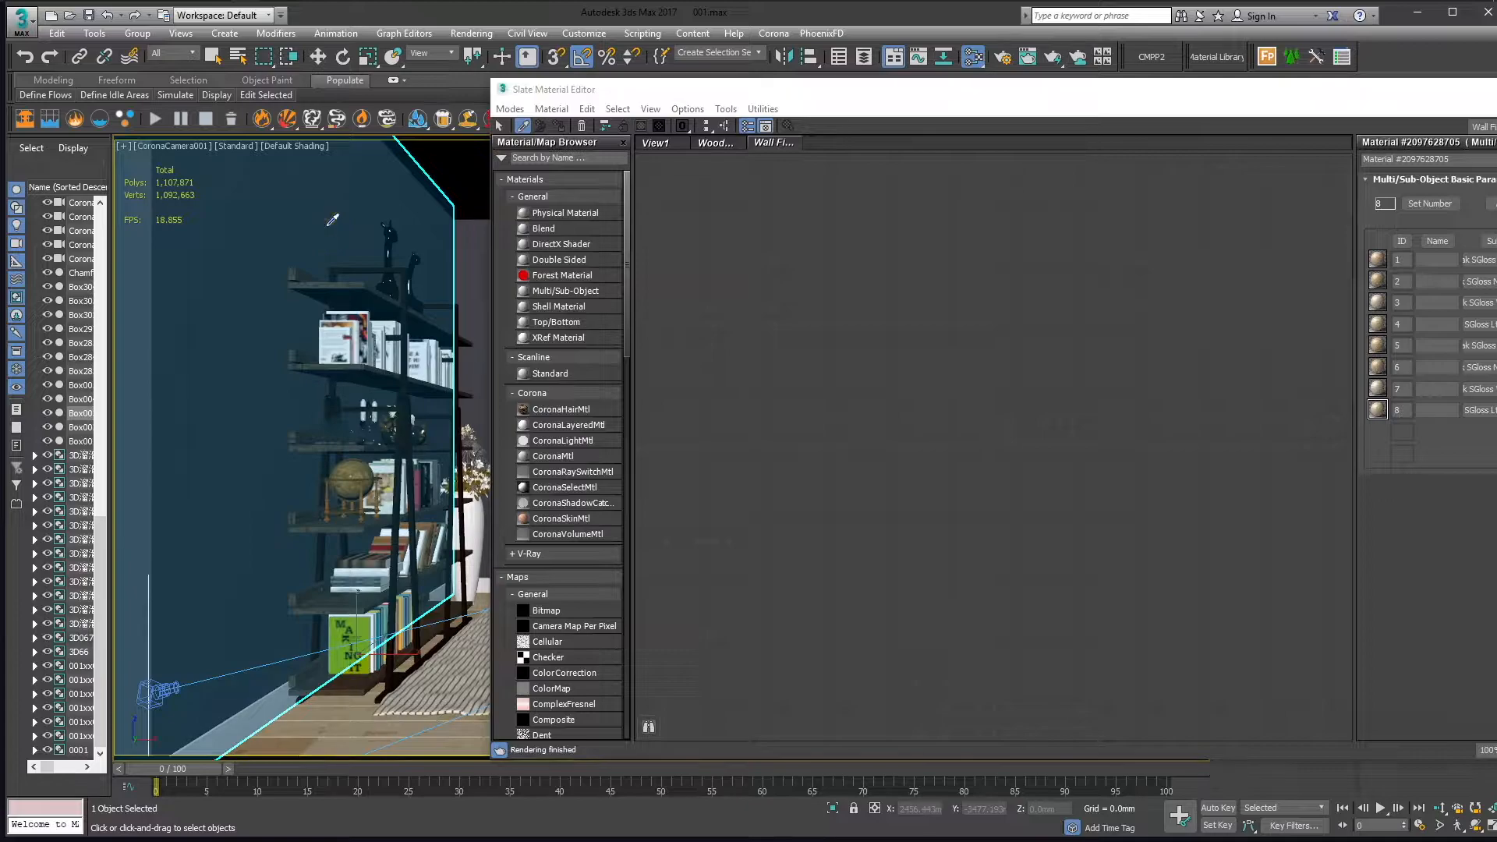
middle_click_drag(848, 272, 909, 254)
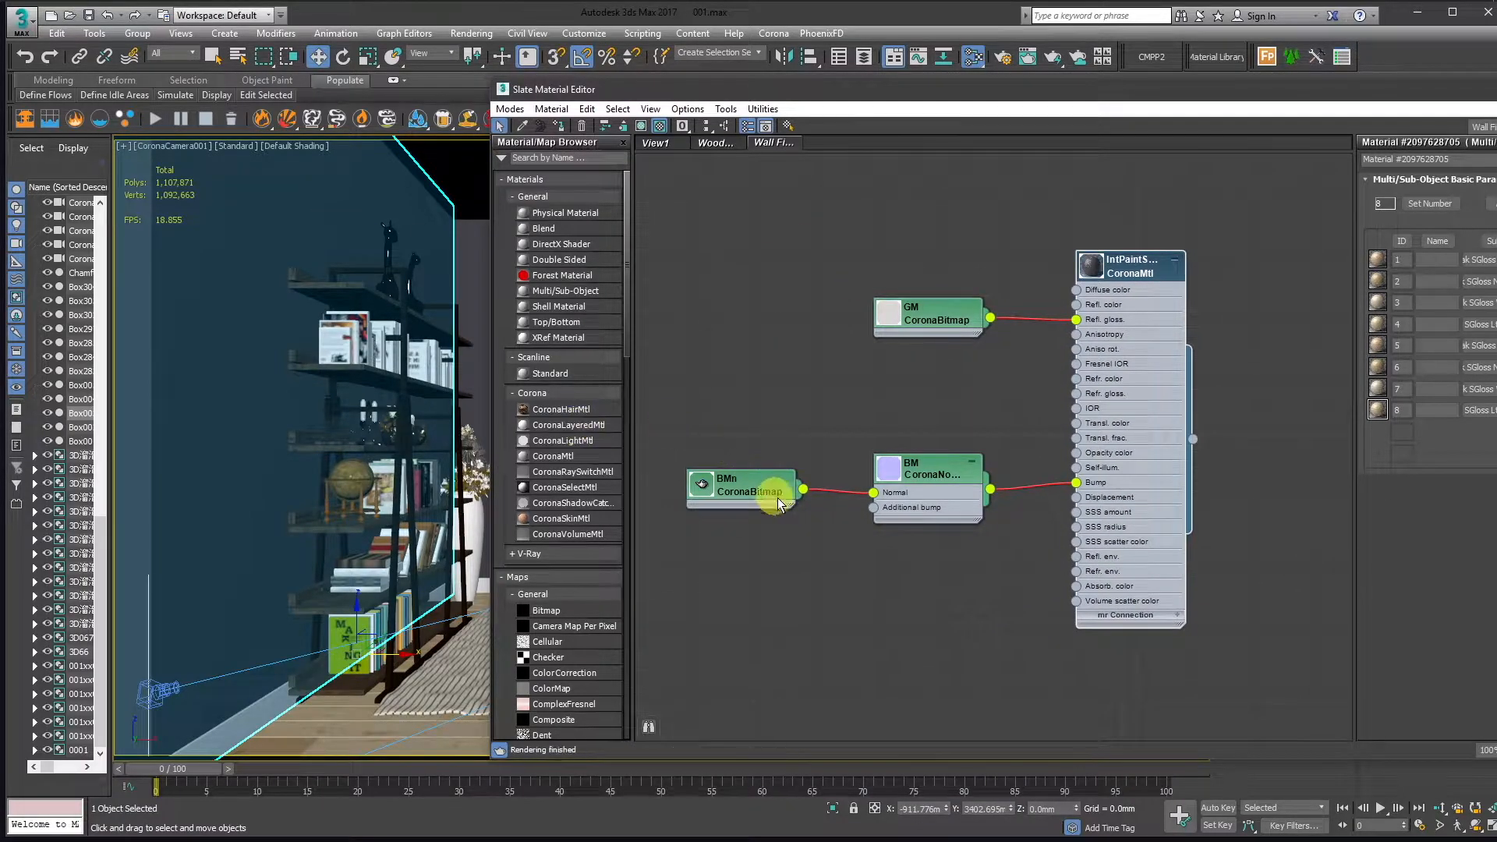
left_click(724, 484)
left_click(643, 126)
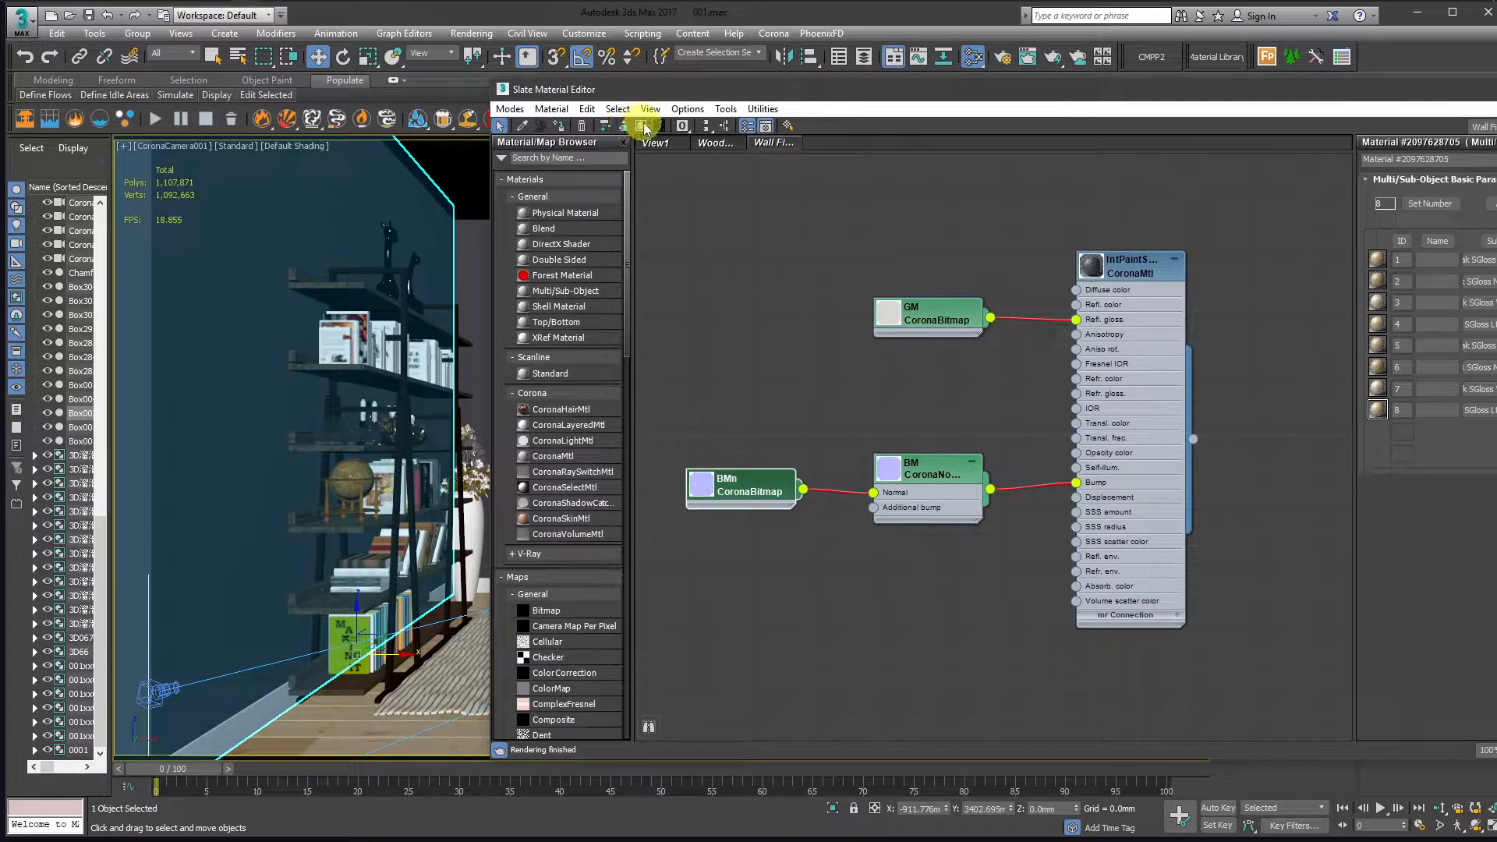
- Show the IntPaintSatin Granite Grey material's parameters and enlarge its node preview in the wall view
left_click(707, 144)
left_click_drag(945, 99, 616, 106)
left_click(753, 267)
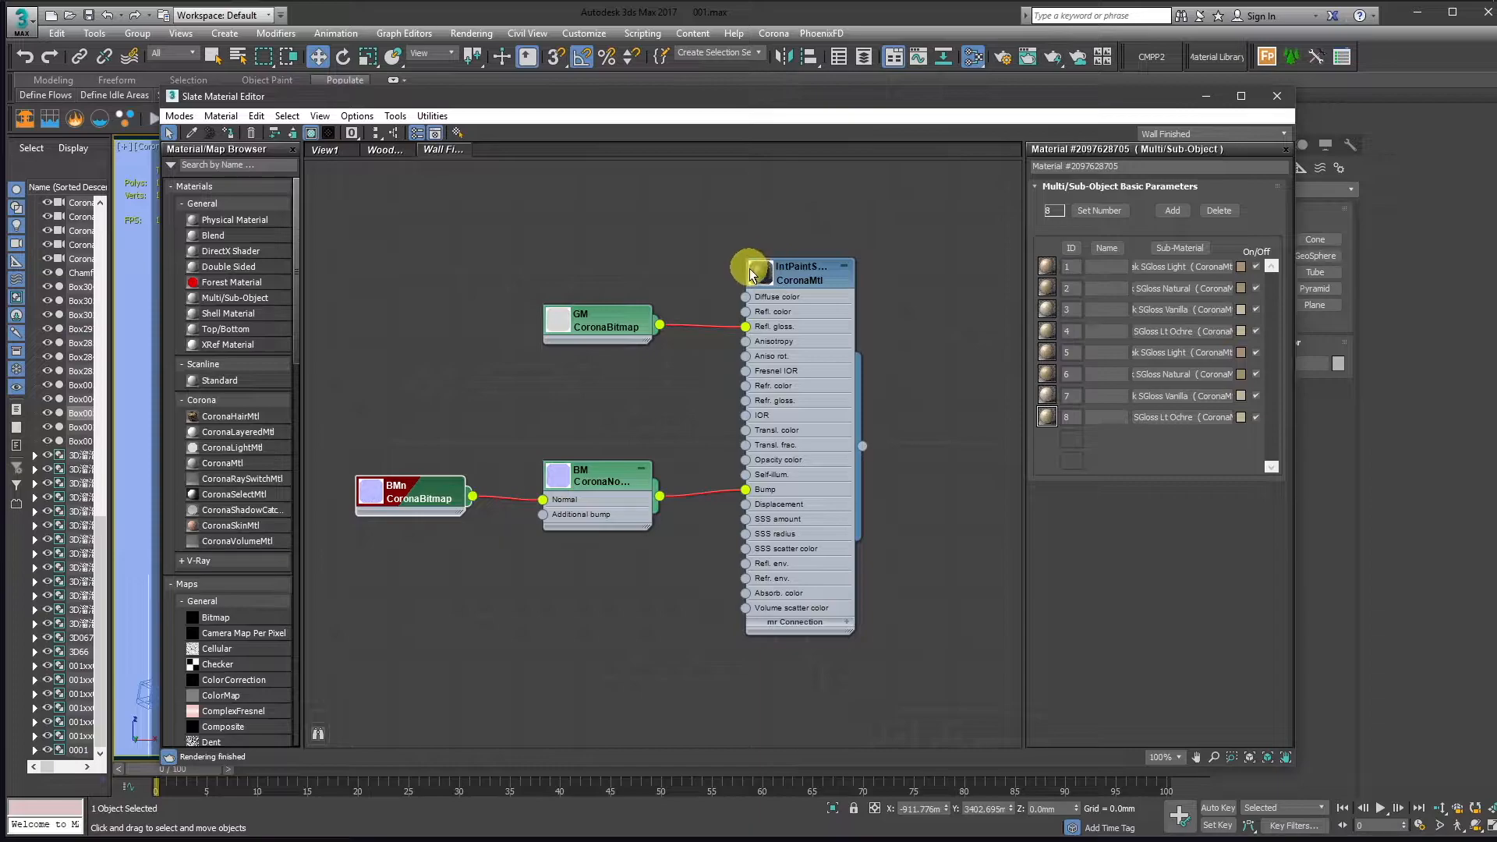
double_click(802, 273)
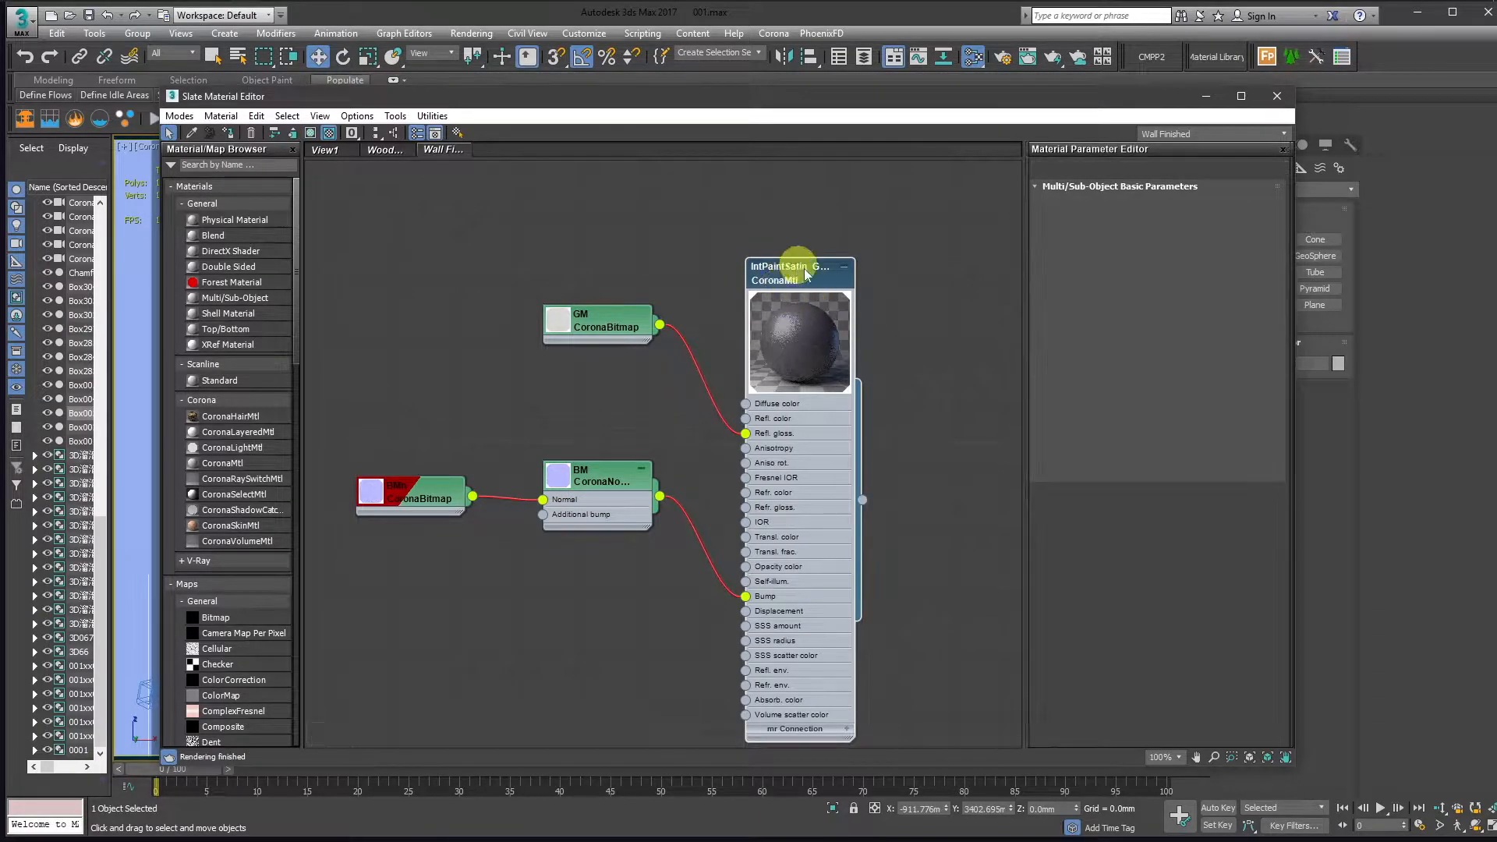
left_click_drag(863, 109, 890, 500)
- Set the Granite Grey paint's diffuse colour to a neutral grey with saturation 0 and value 15
left_click(1254, 605)
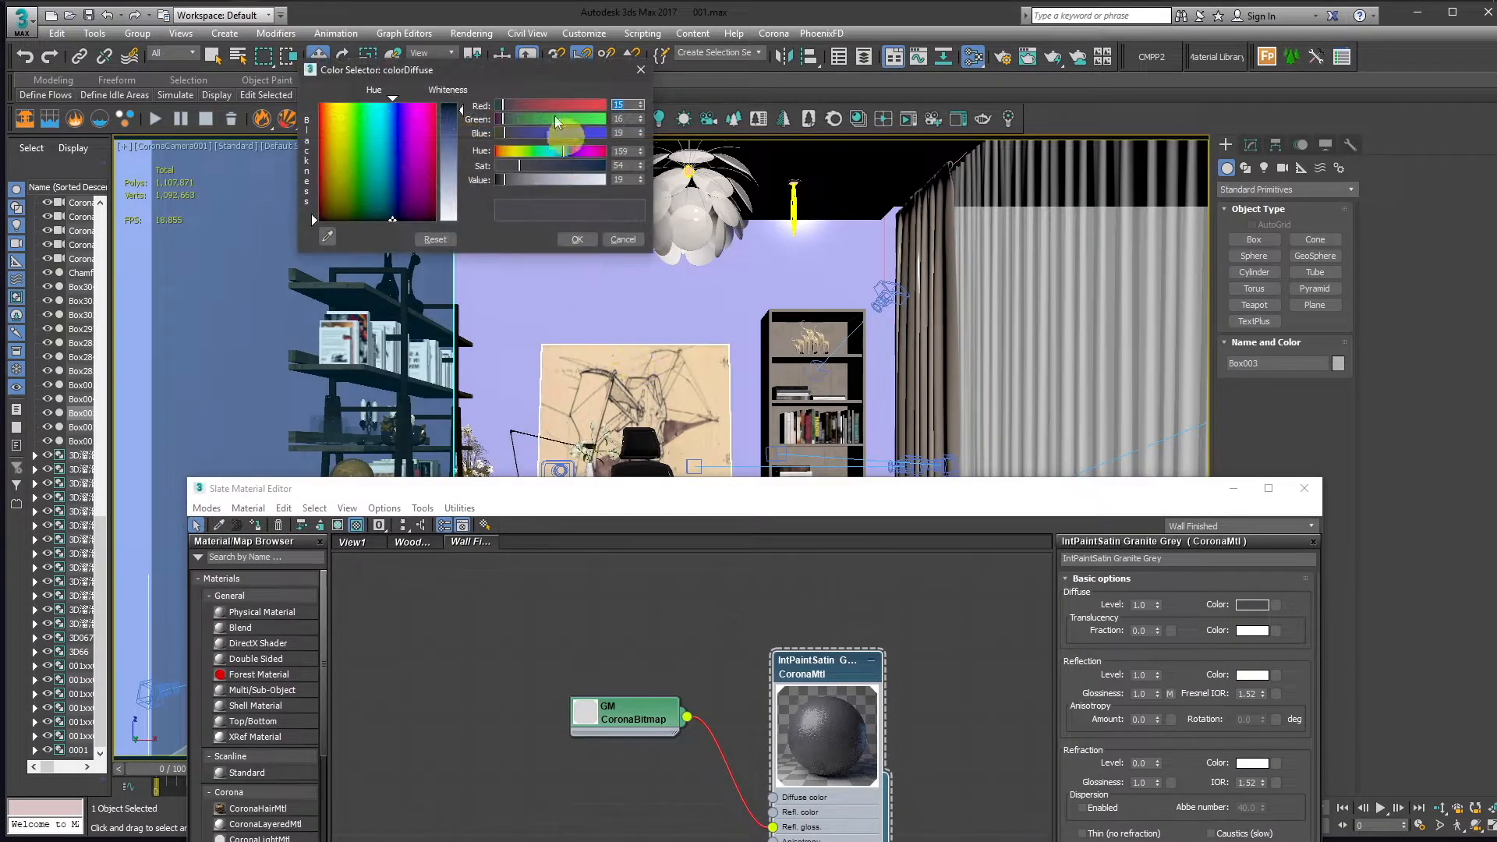
left_click_drag(503, 179, 490, 177)
left_click_drag(463, 107, 462, 113)
double_click(622, 179)
type("15")
key("Return")
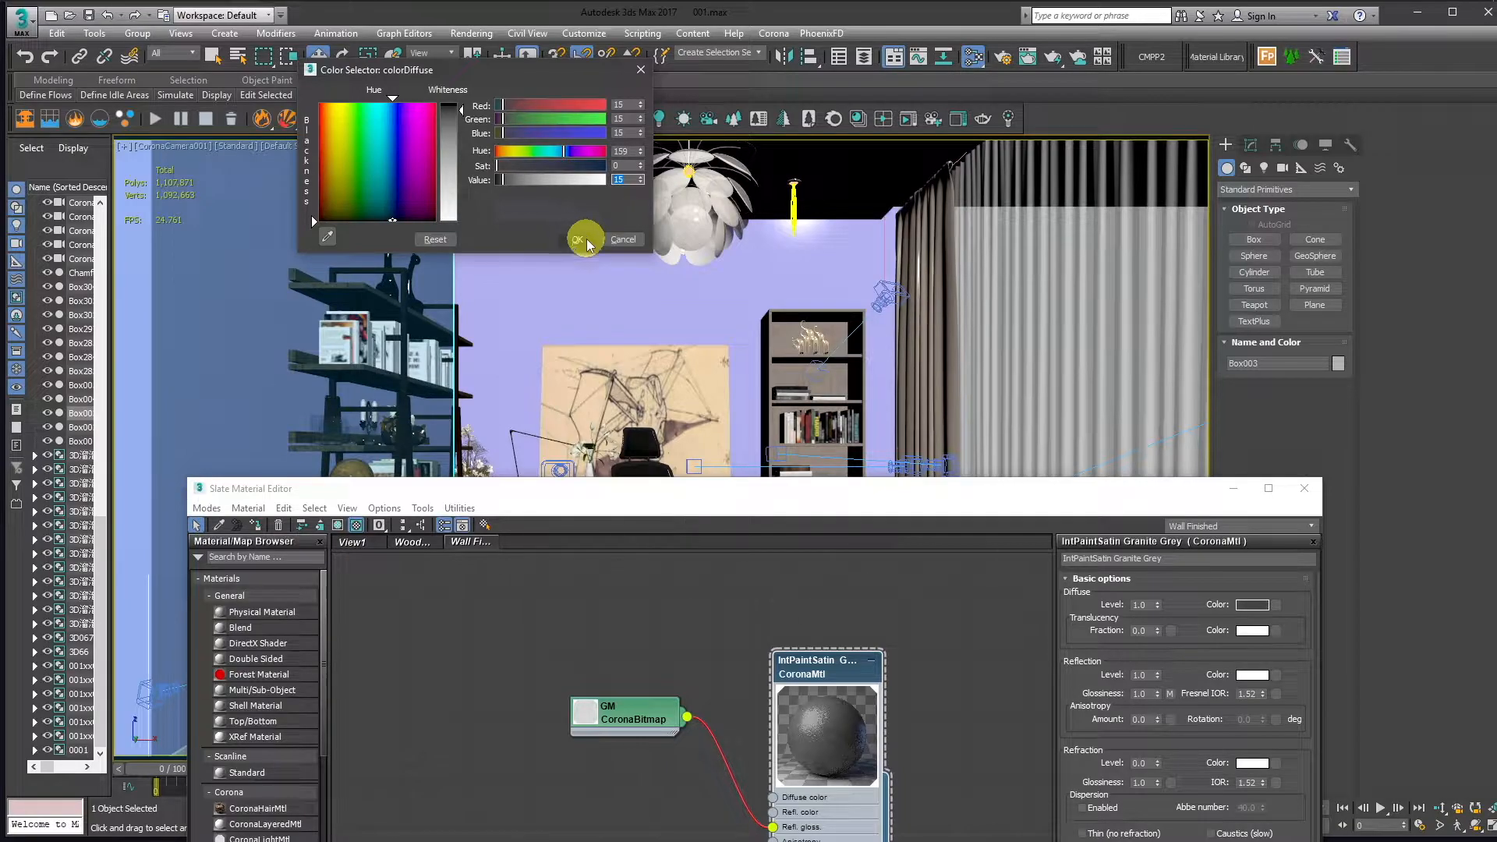
left_click(581, 239)
- Add a UVW Map modifier to the side wall with Box mapping and Real-World Map Size turned off
left_click(1251, 145)
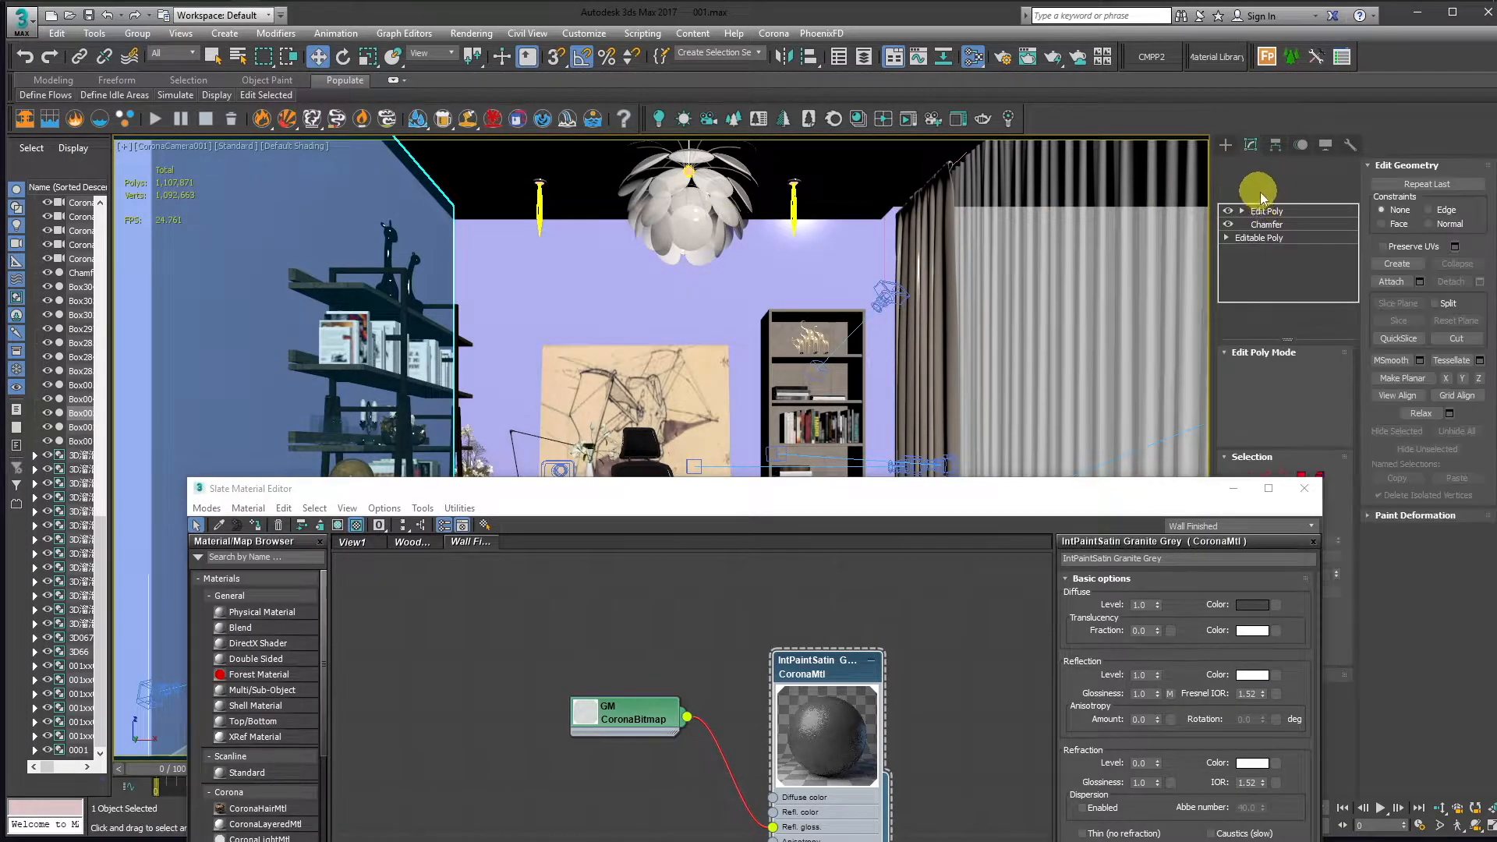
left_click(1260, 192)
key("u")
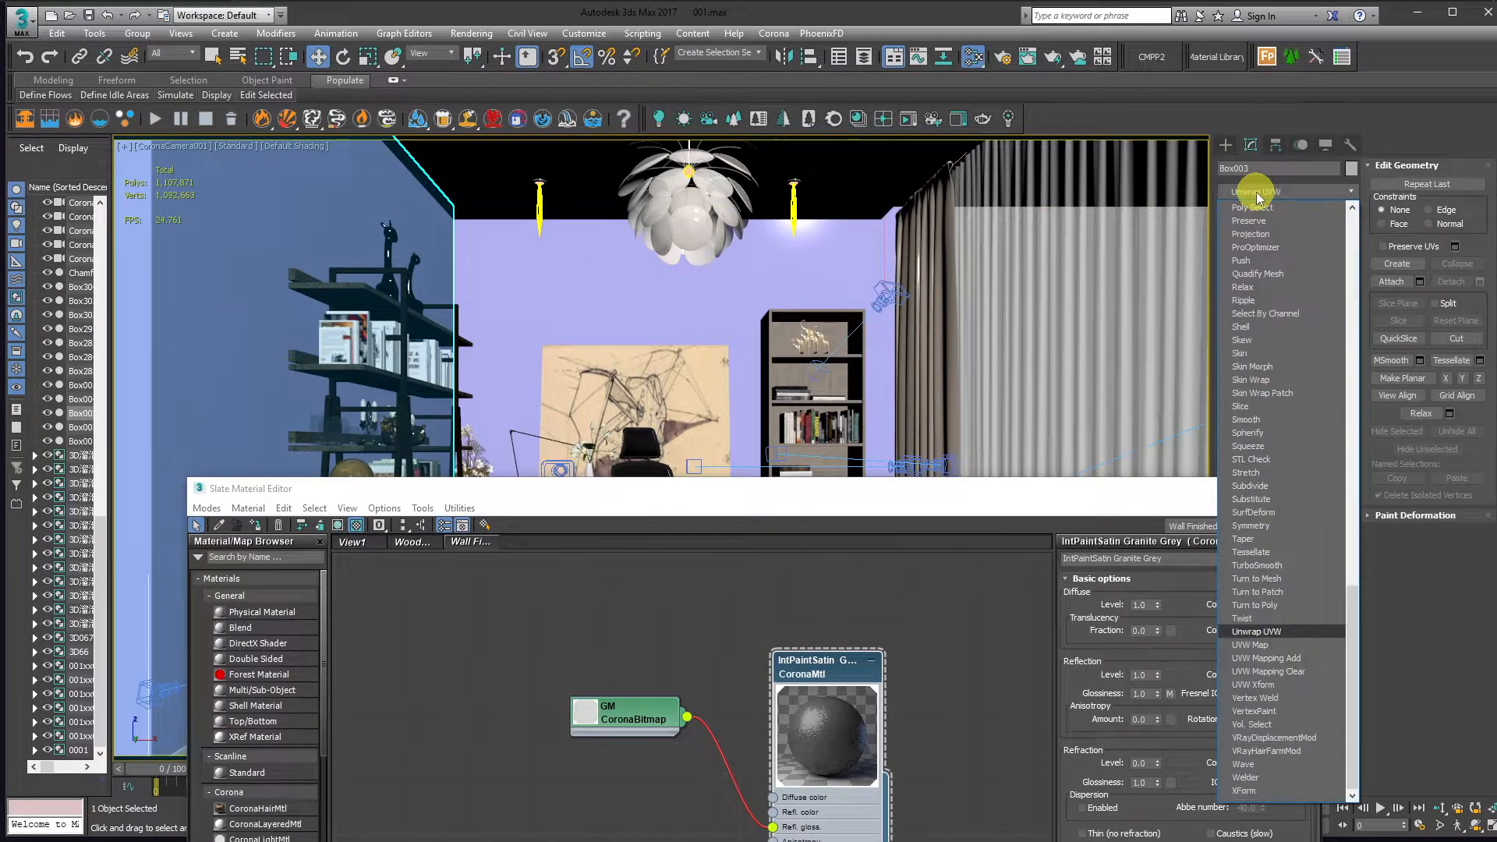
left_click(1257, 645)
left_click(1270, 441)
left_click_drag(1195, 488, 981, 574)
left_click(1279, 595)
- Set the length and width of the side wall's UVW Map to 3000 mm
left_click(1283, 491)
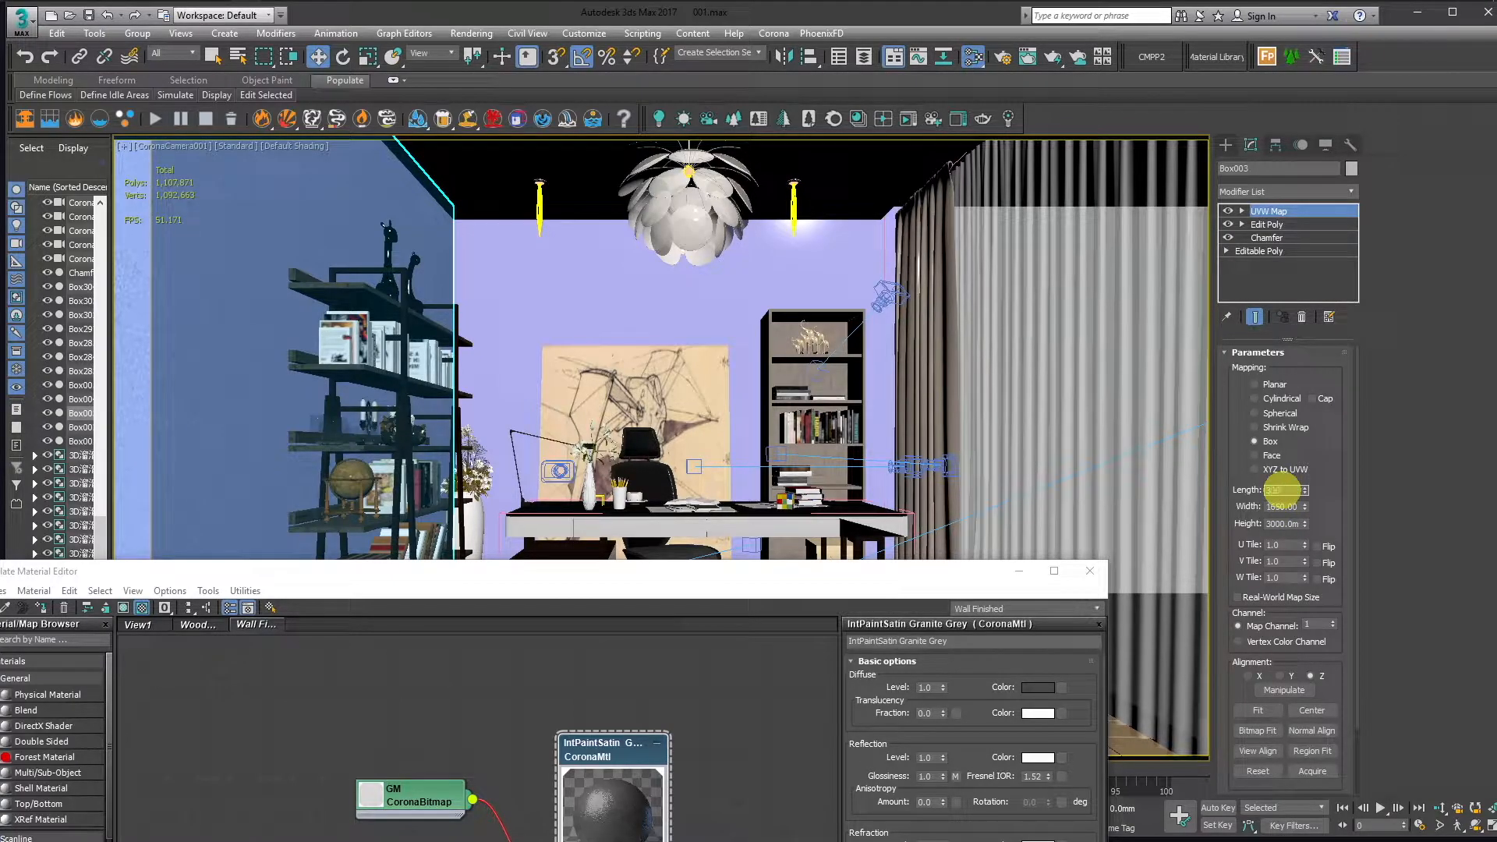
left_click_drag(1287, 491, 1230, 489)
key("ctrl+c")
double_click(1284, 508)
key("ctrl+v")
key("Return")
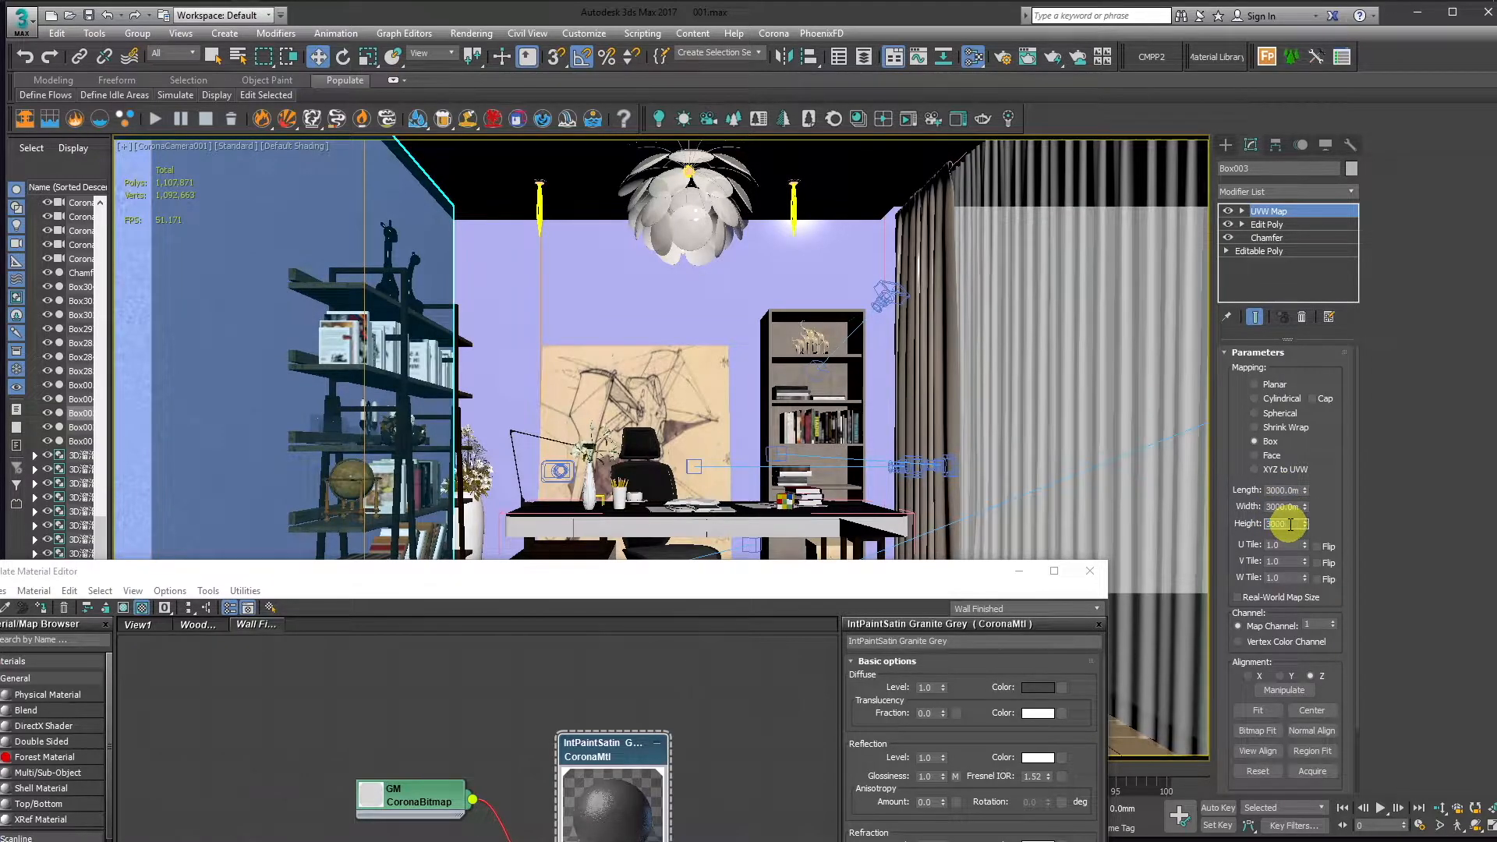
- Add a UVW Map modifier to the back wall with Box mapping and Real-World Map Size turned off
right_click(1263, 210)
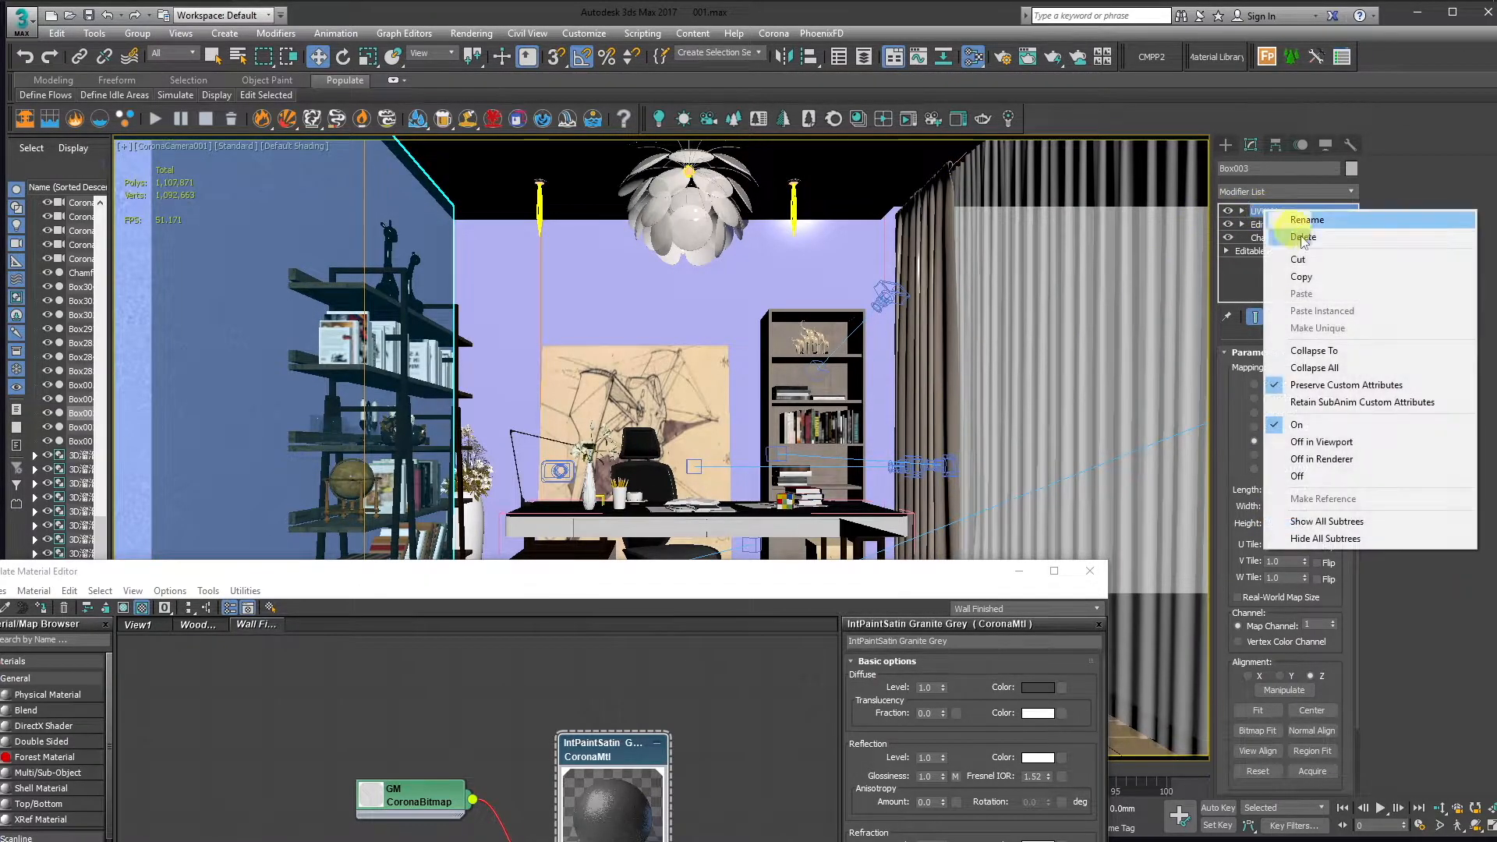
left_click(1302, 277)
left_click(517, 307)
right_click(1290, 265)
left_click(1267, 191)
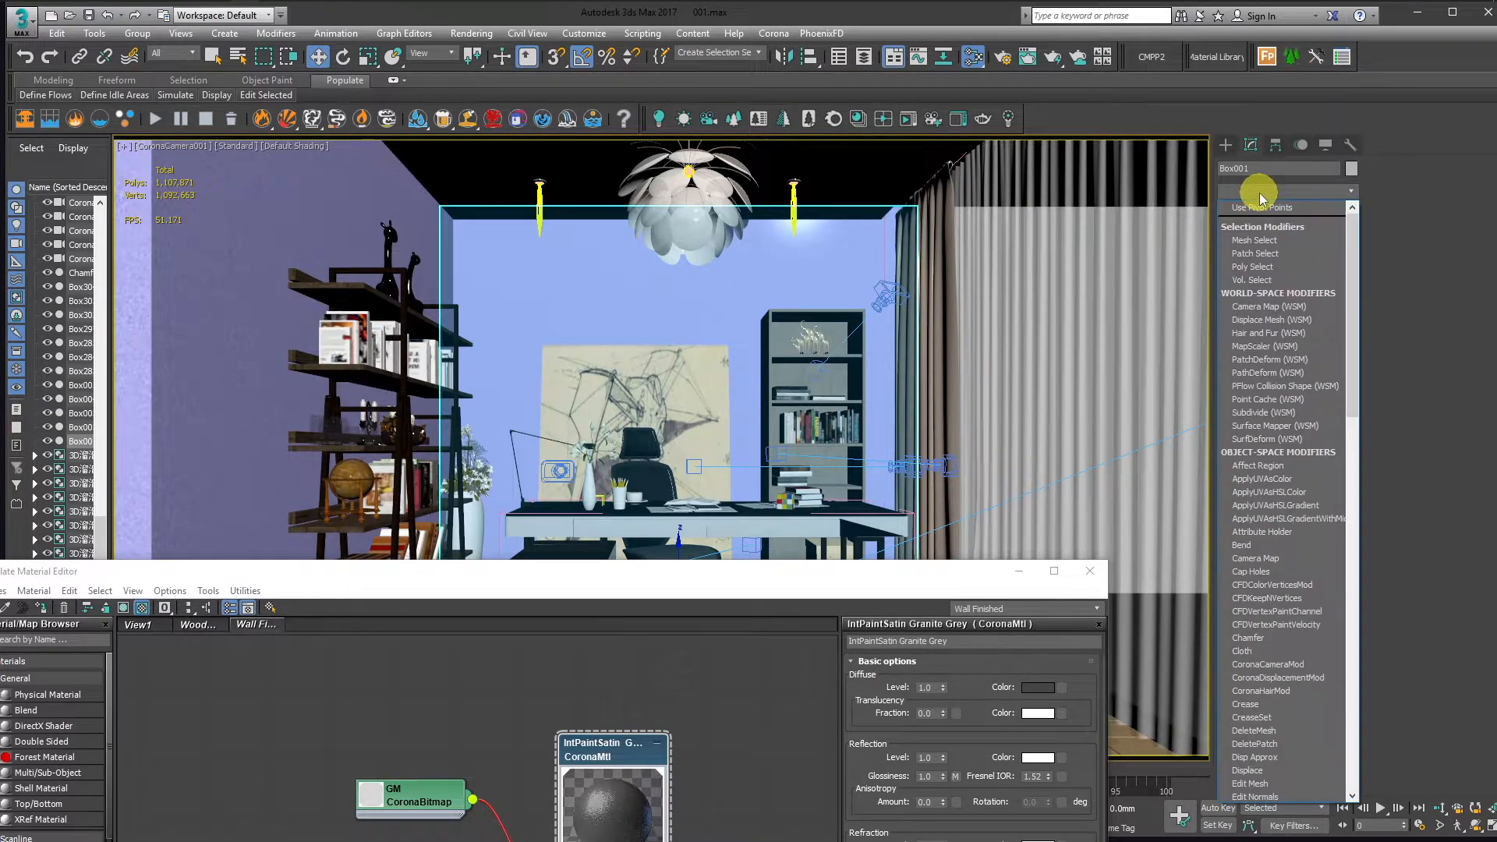
scroll(1287, 647, "down", 20)
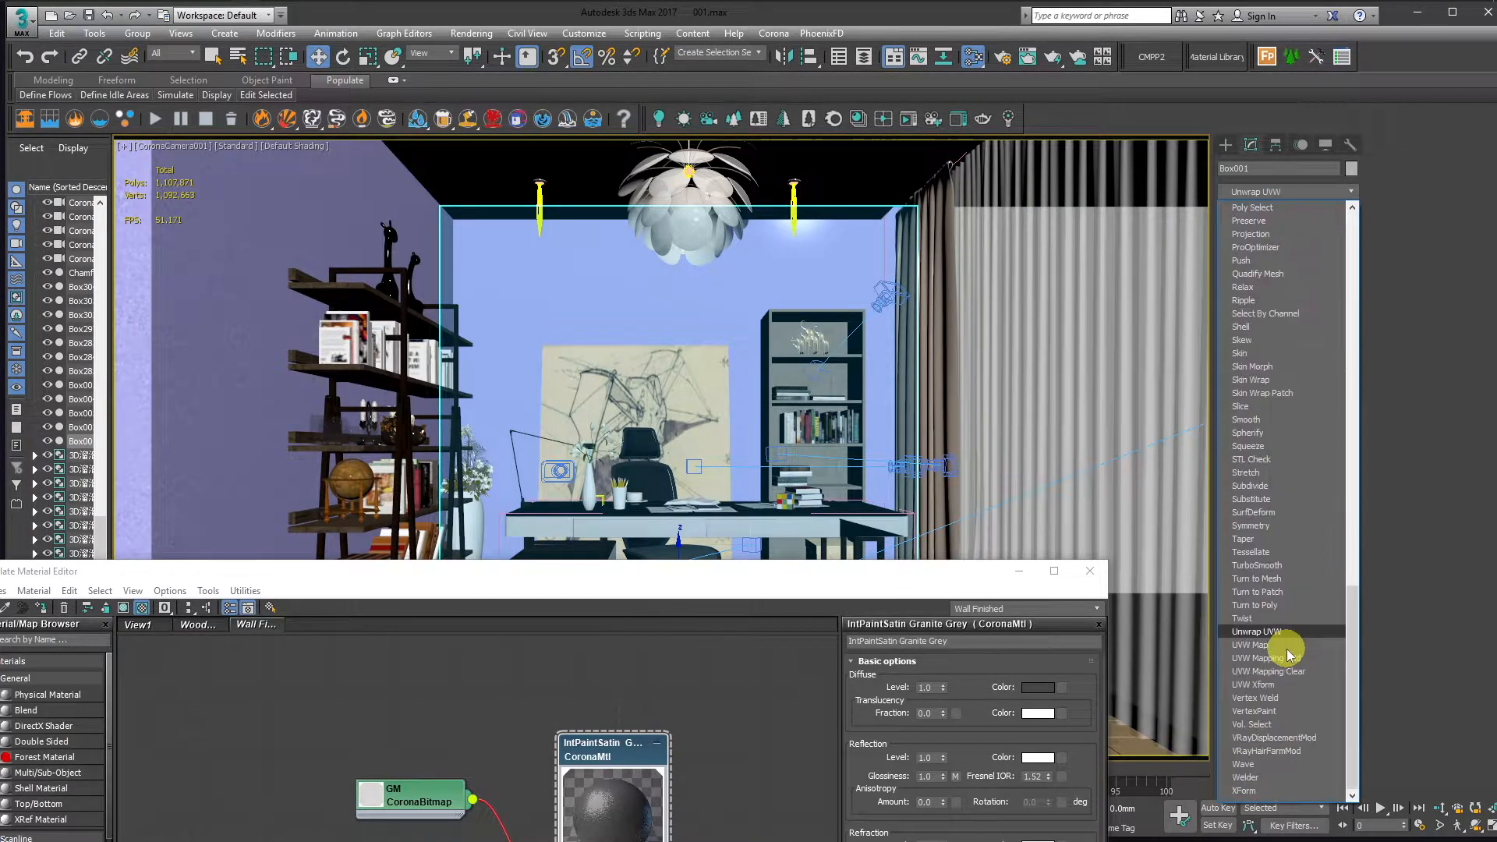
left_click(1269, 645)
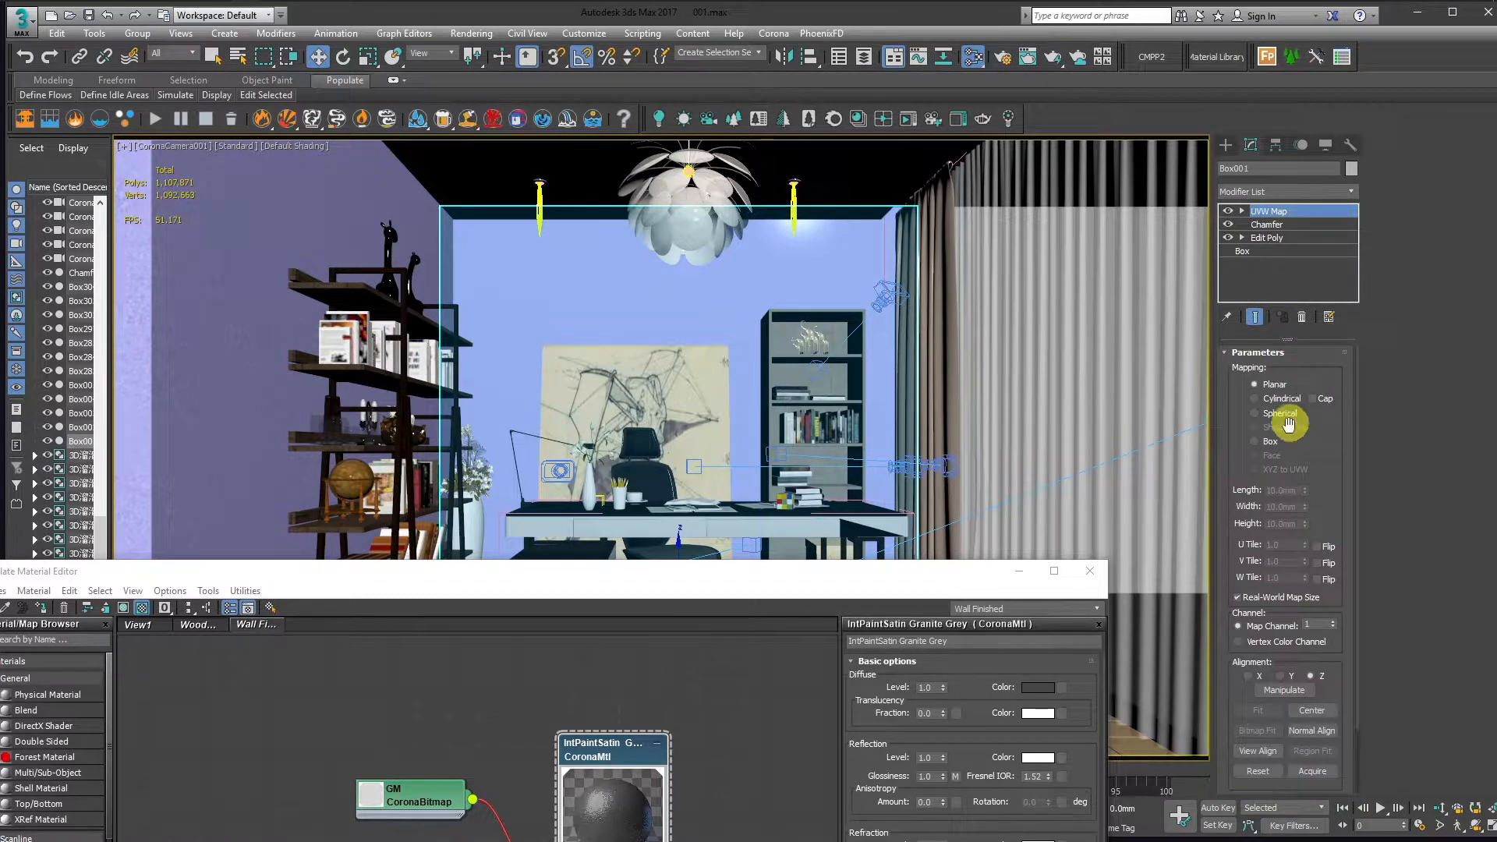
left_click(1271, 442)
left_click(1237, 597)
- Set the length, width and height of the back wall's UVW Map to 3000 mm
double_click(1285, 490)
type("3000")
double_click(1285, 507)
double_click(1285, 493)
double_click(1287, 509)
key("ctrl+v")
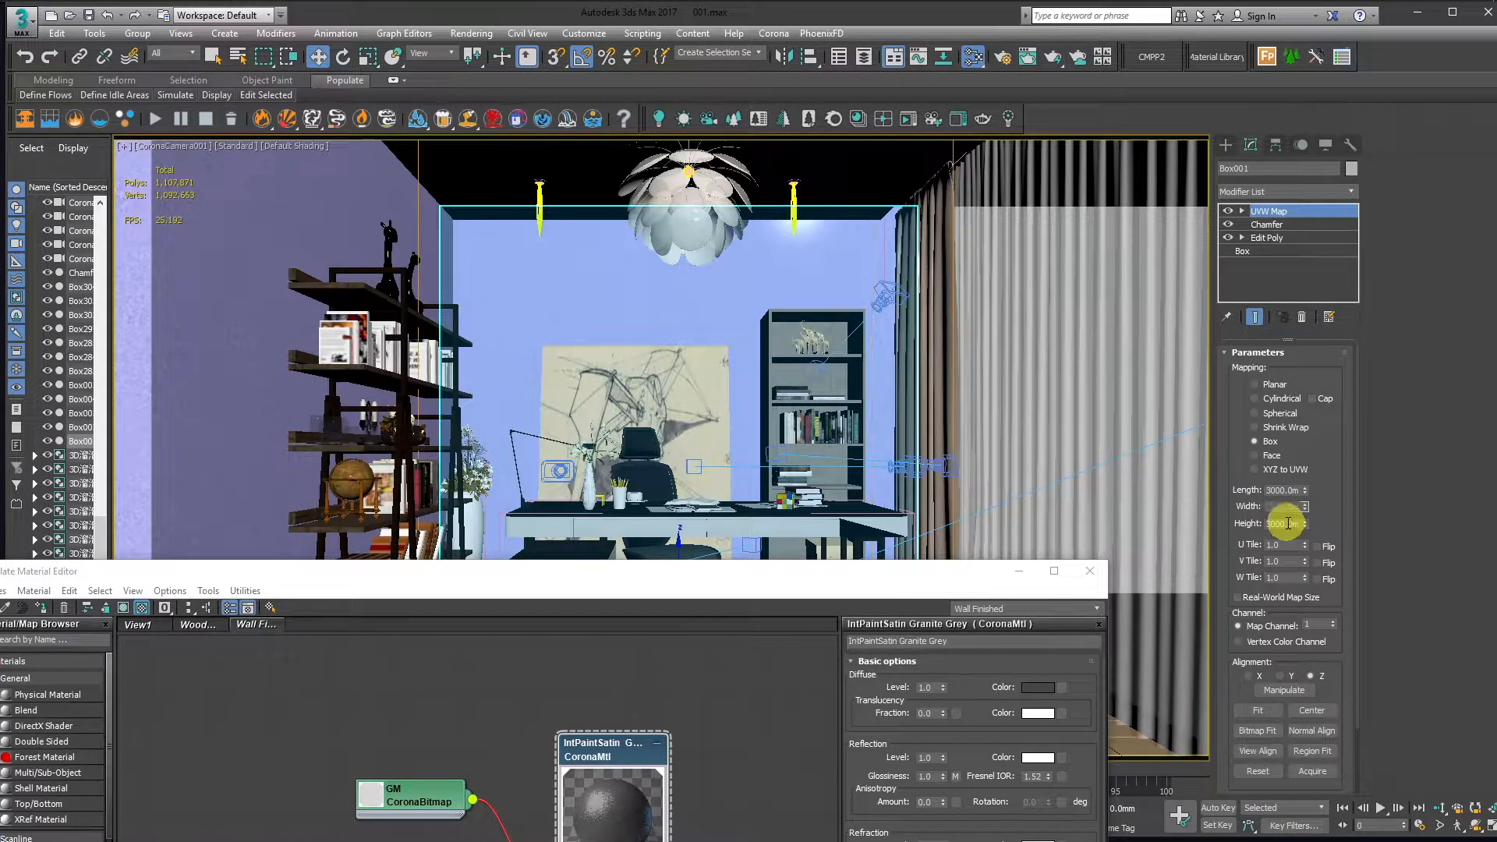
- Check the mapped walls and the Granite Grey paint's node network, and close the Slate Material Editor
left_click(1080, 571)
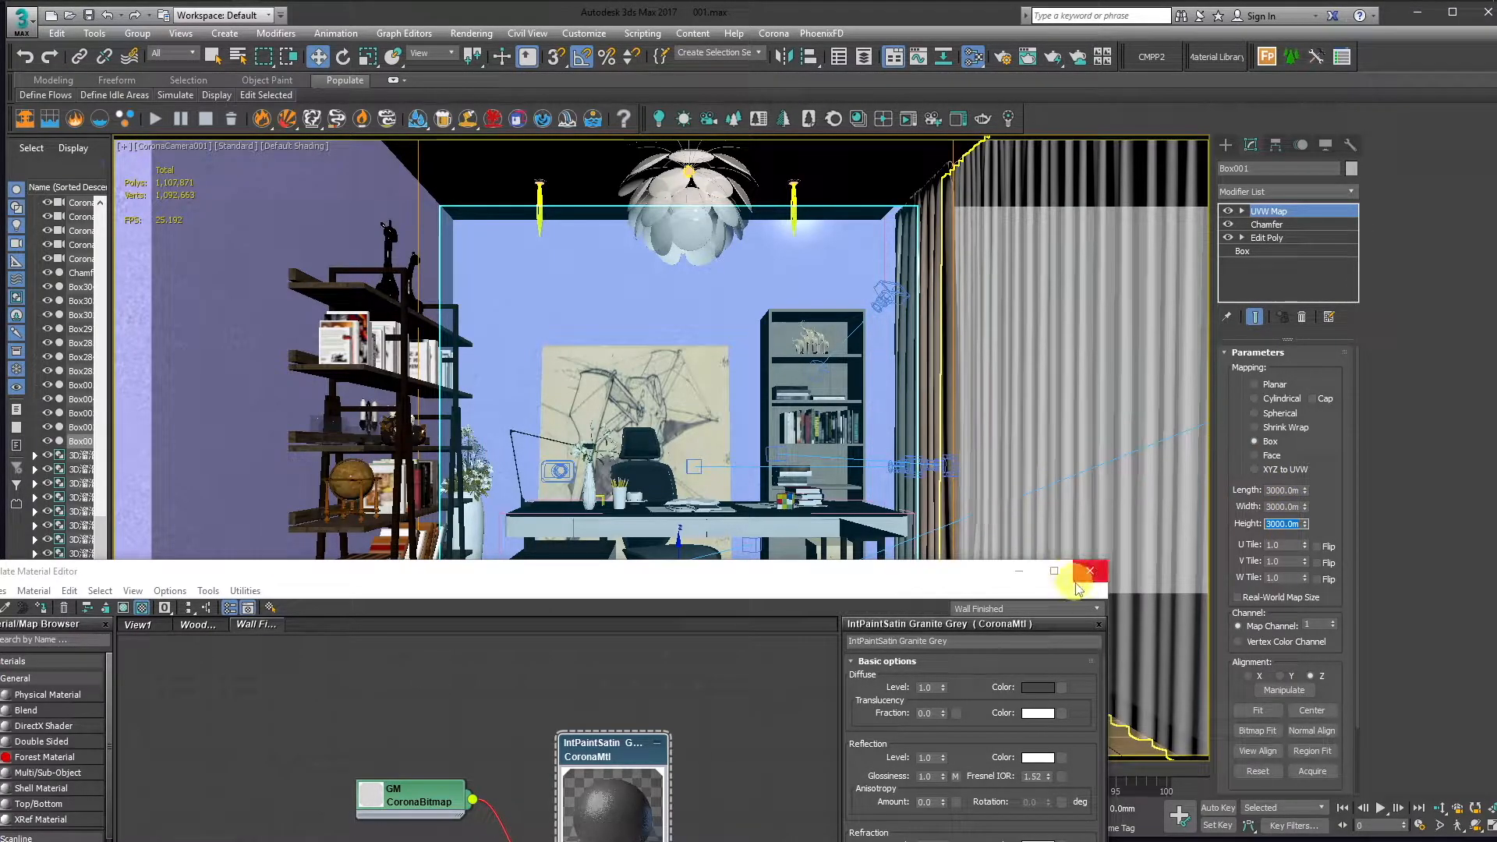
left_click_drag(971, 578, 1063, 593)
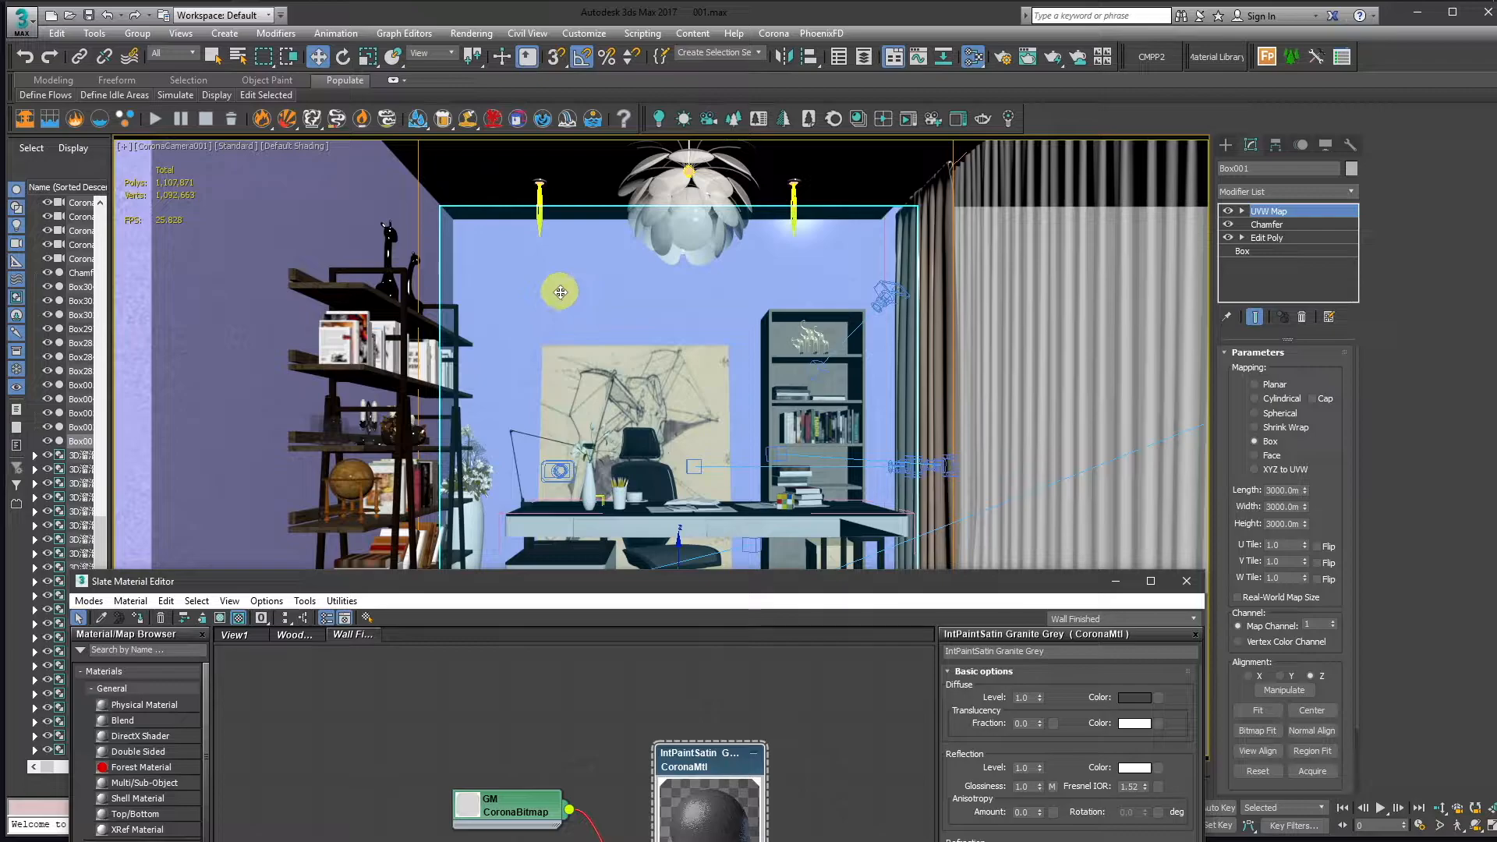
left_click_drag(594, 590, 622, 297)
left_click(1264, 238)
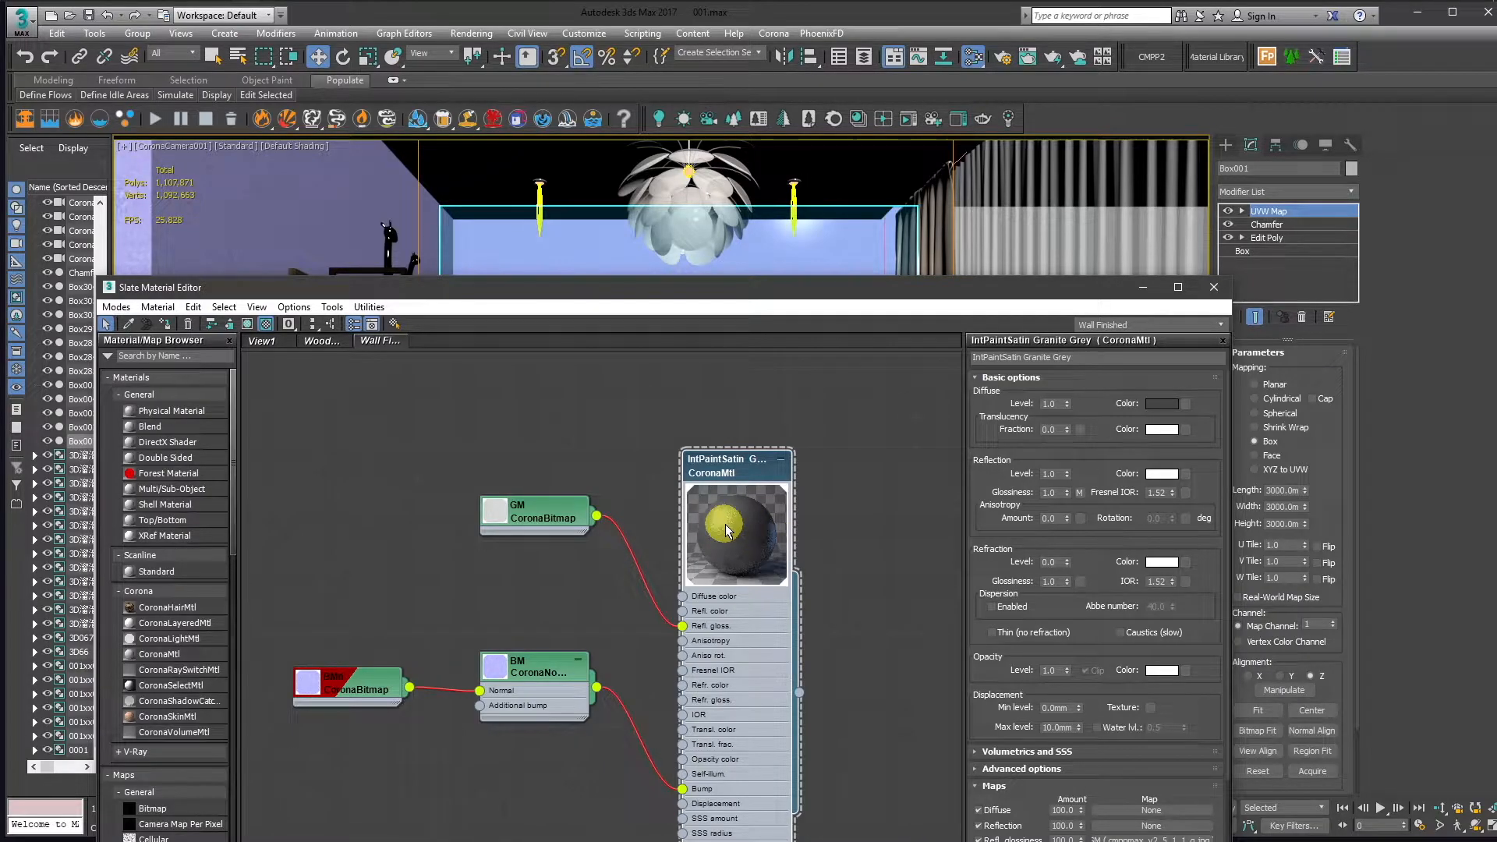
left_click(1214, 287)
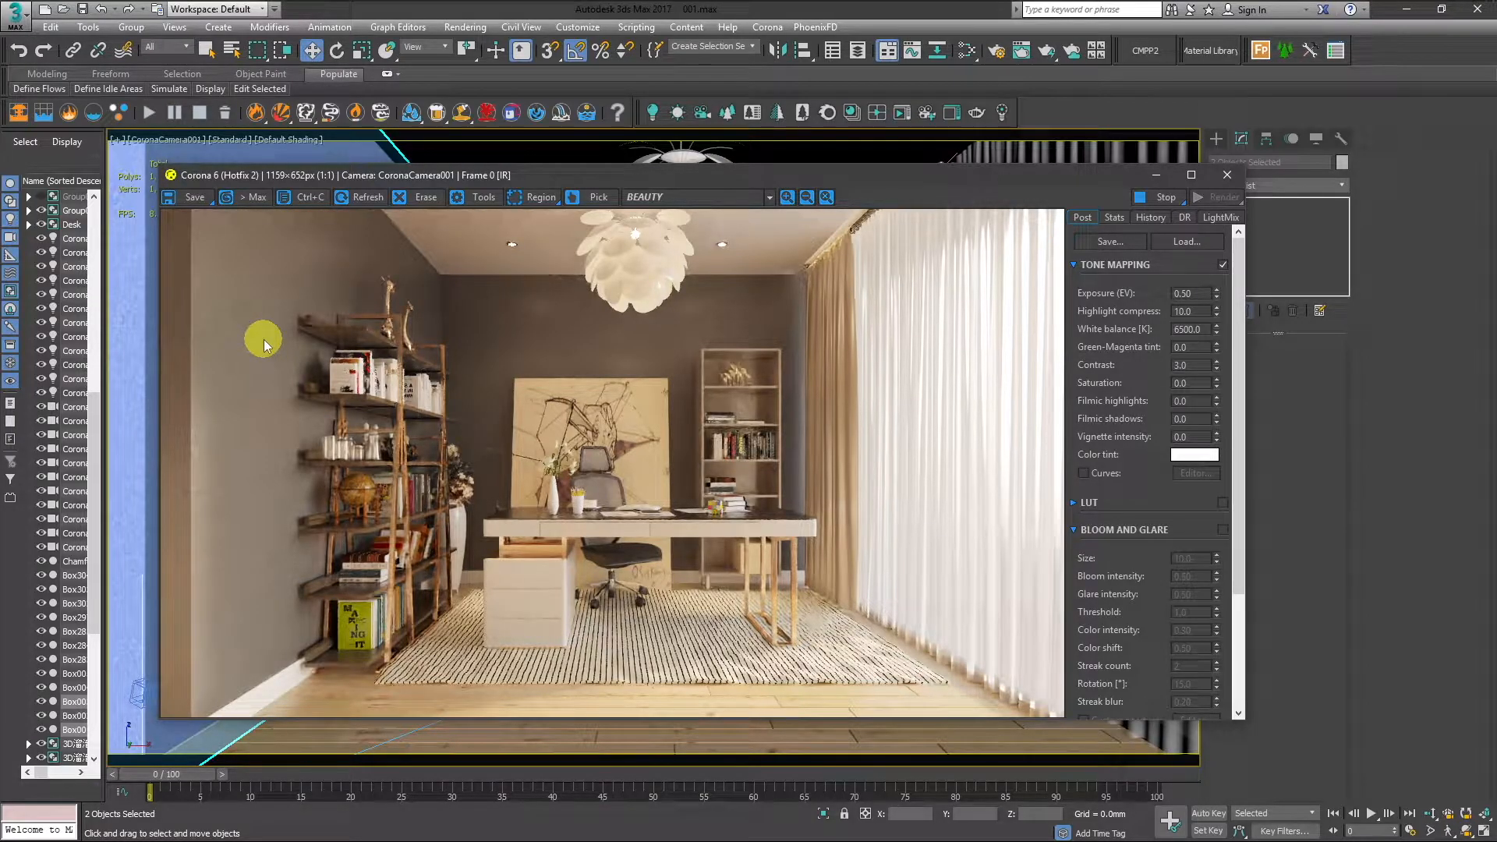
- Reopen the Slate Material Editor and set the Granite Grey paint's diffuse colour to dark red with RGB 69, 10, 10
left_click_drag(373, 174, 553, 212)
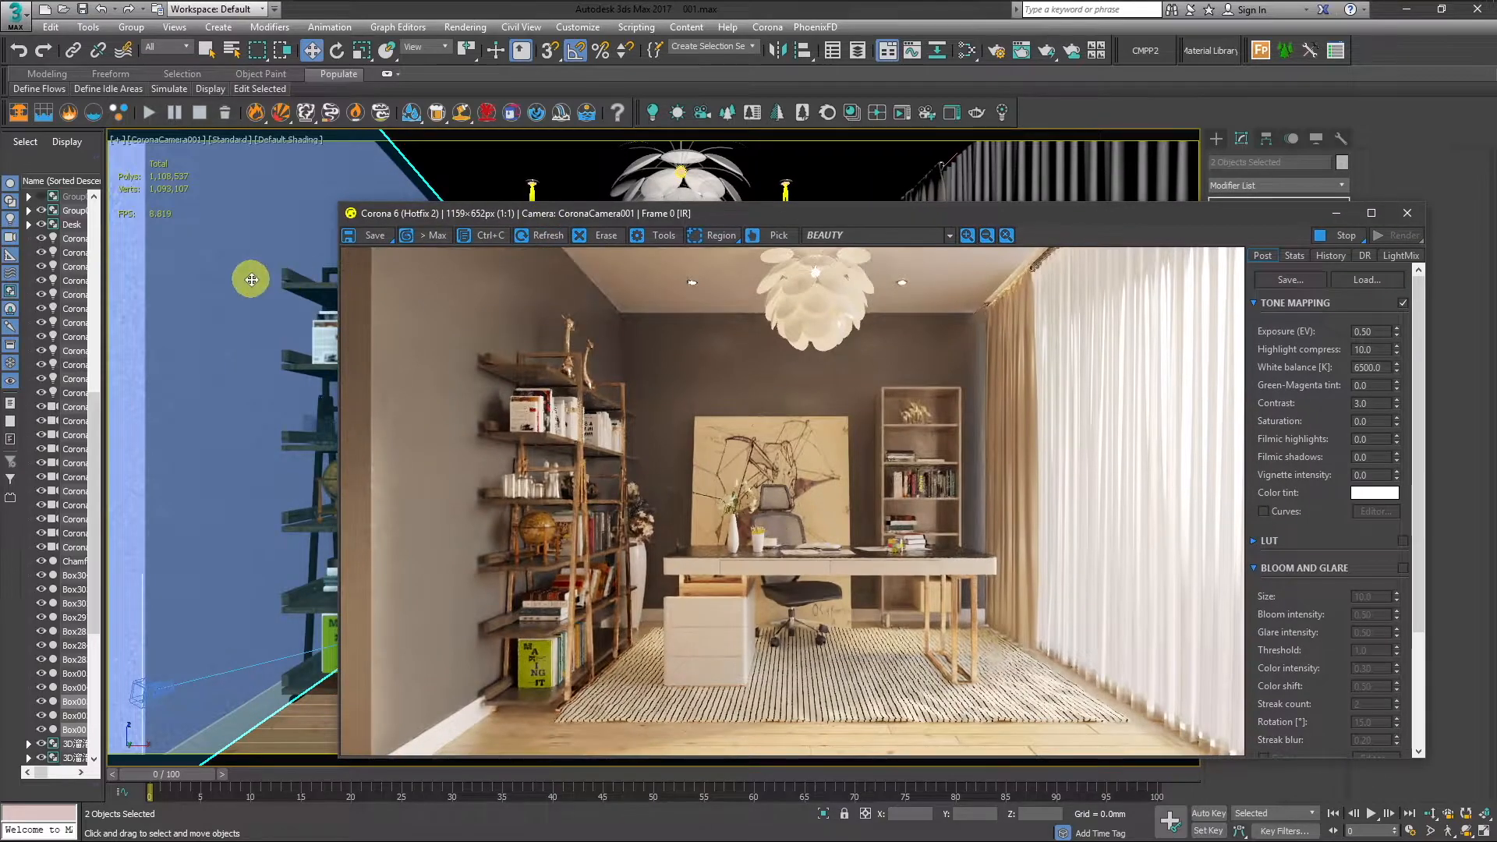
key("m")
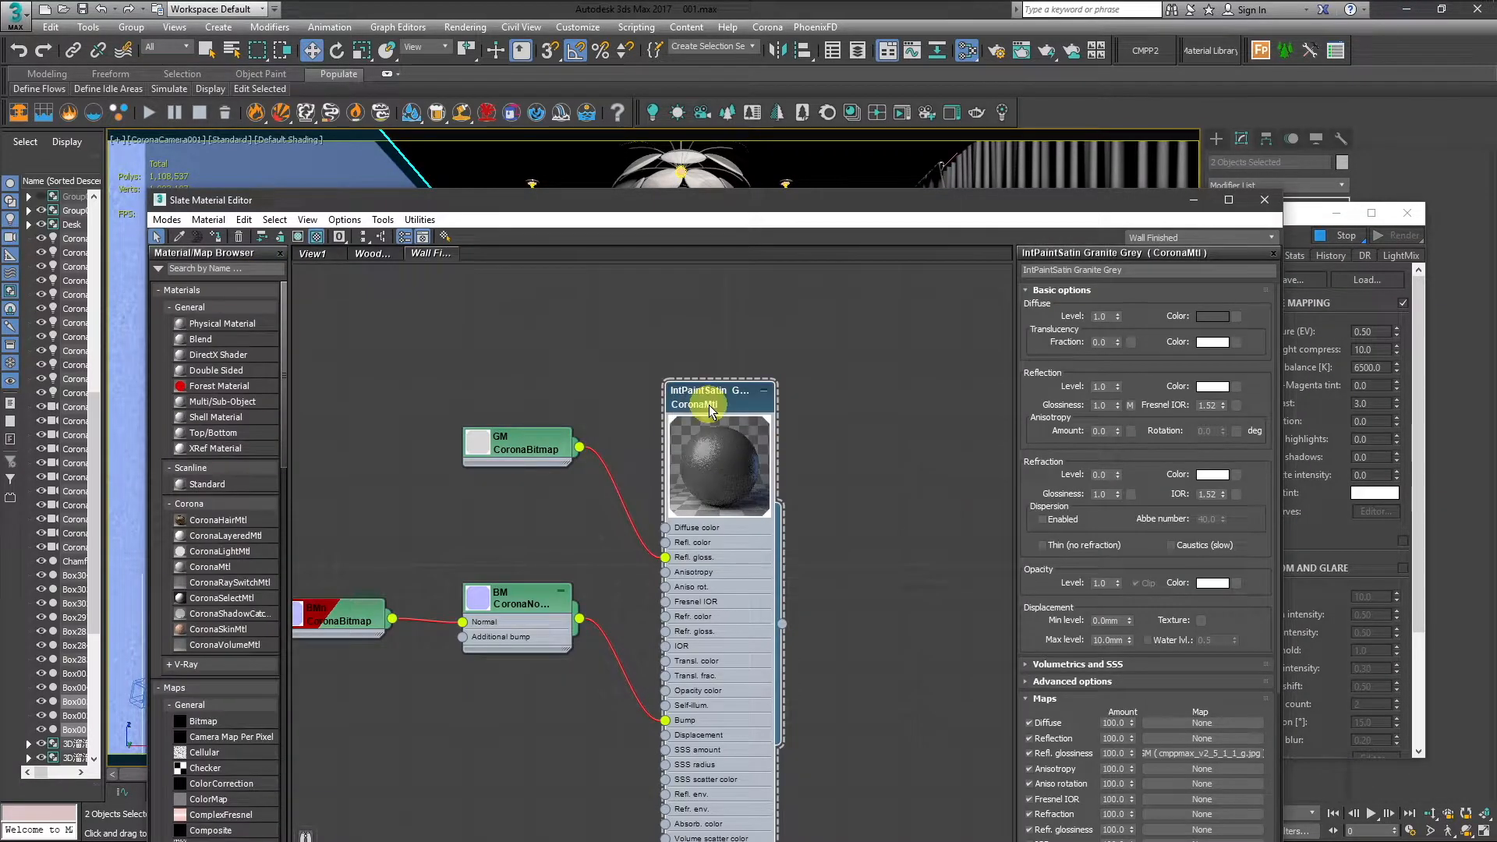
left_click(1217, 318)
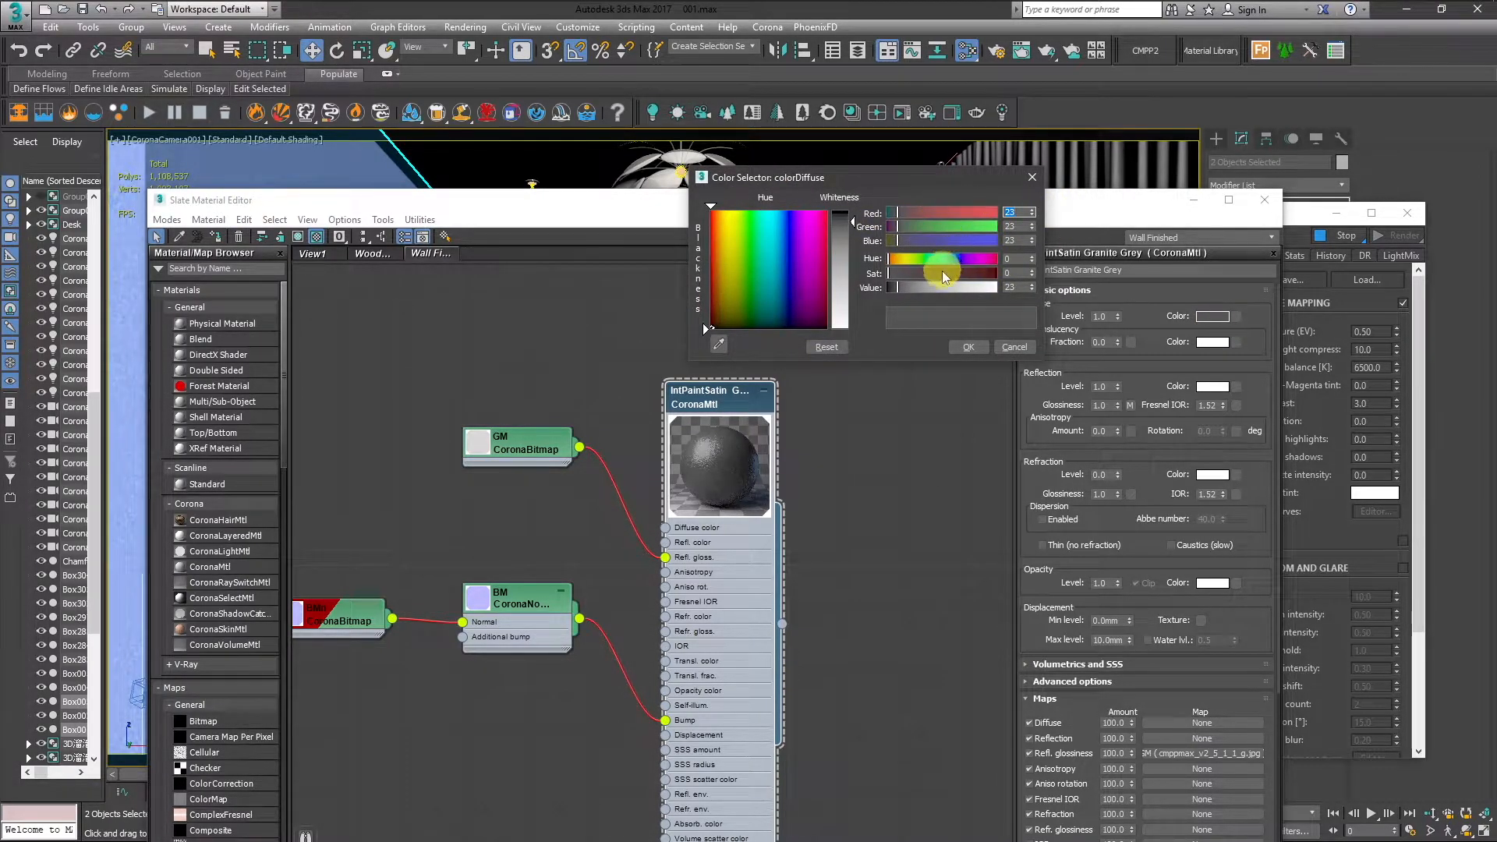
left_click_drag(943, 212, 950, 226)
left_click_drag(952, 286, 920, 290)
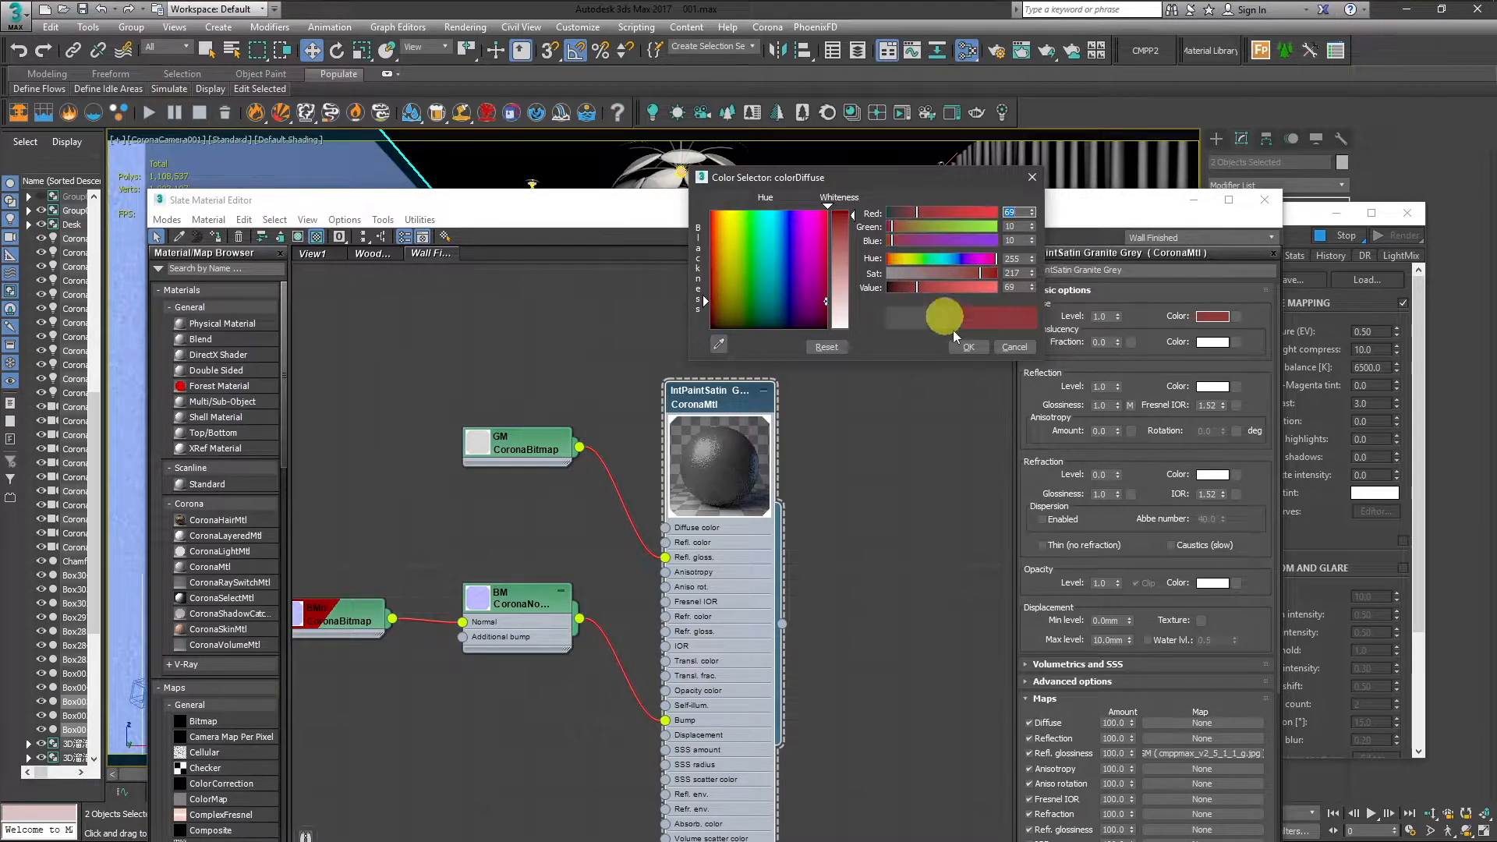
left_click(968, 346)
- Examine the recoloured walls in the interactive render and close the Slate Material Editor
left_click_drag(998, 209, 802, 153)
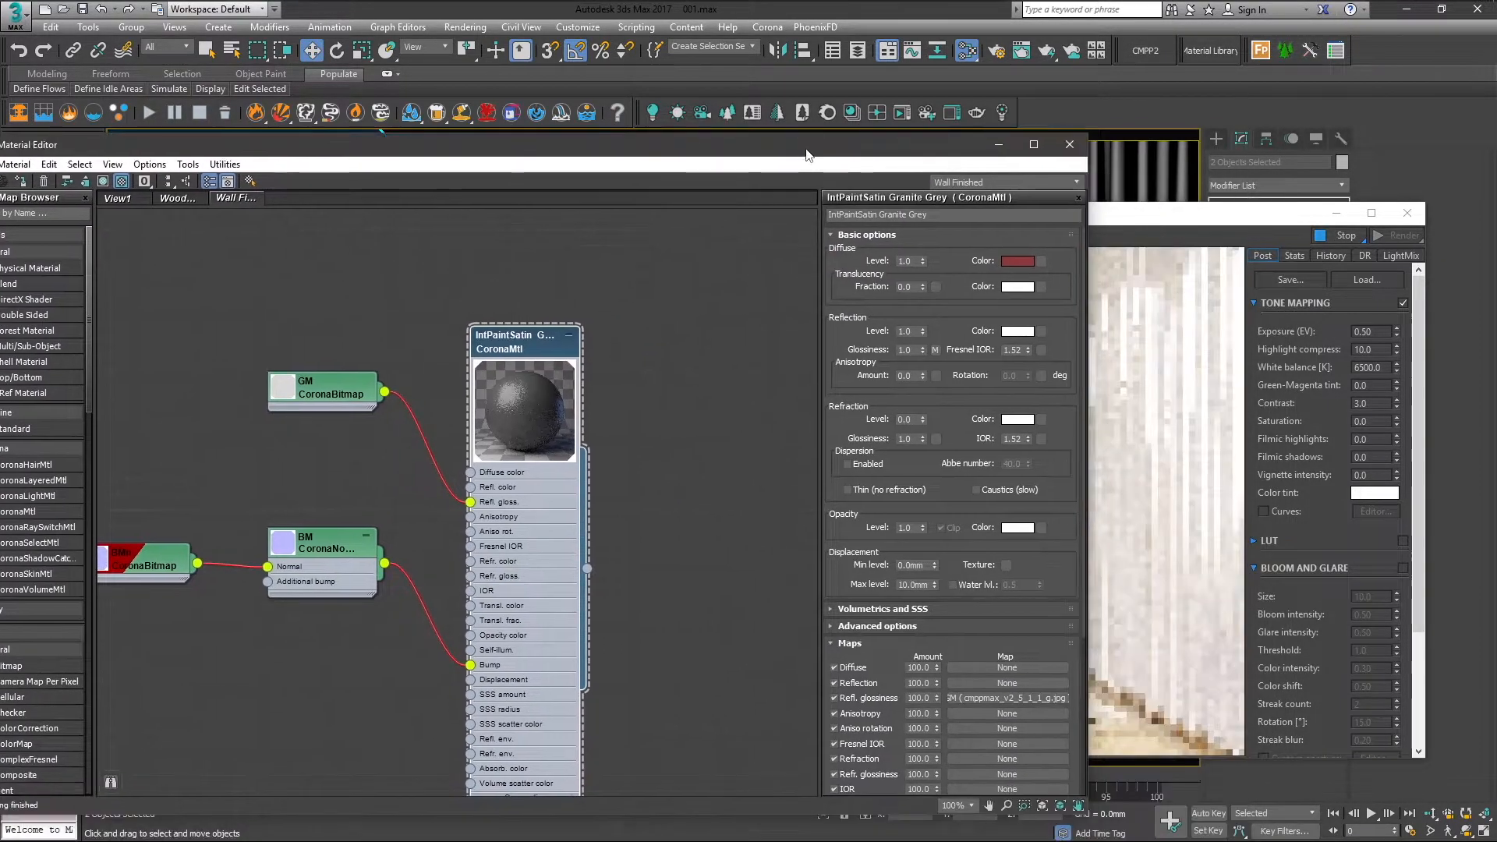
left_click(1123, 213)
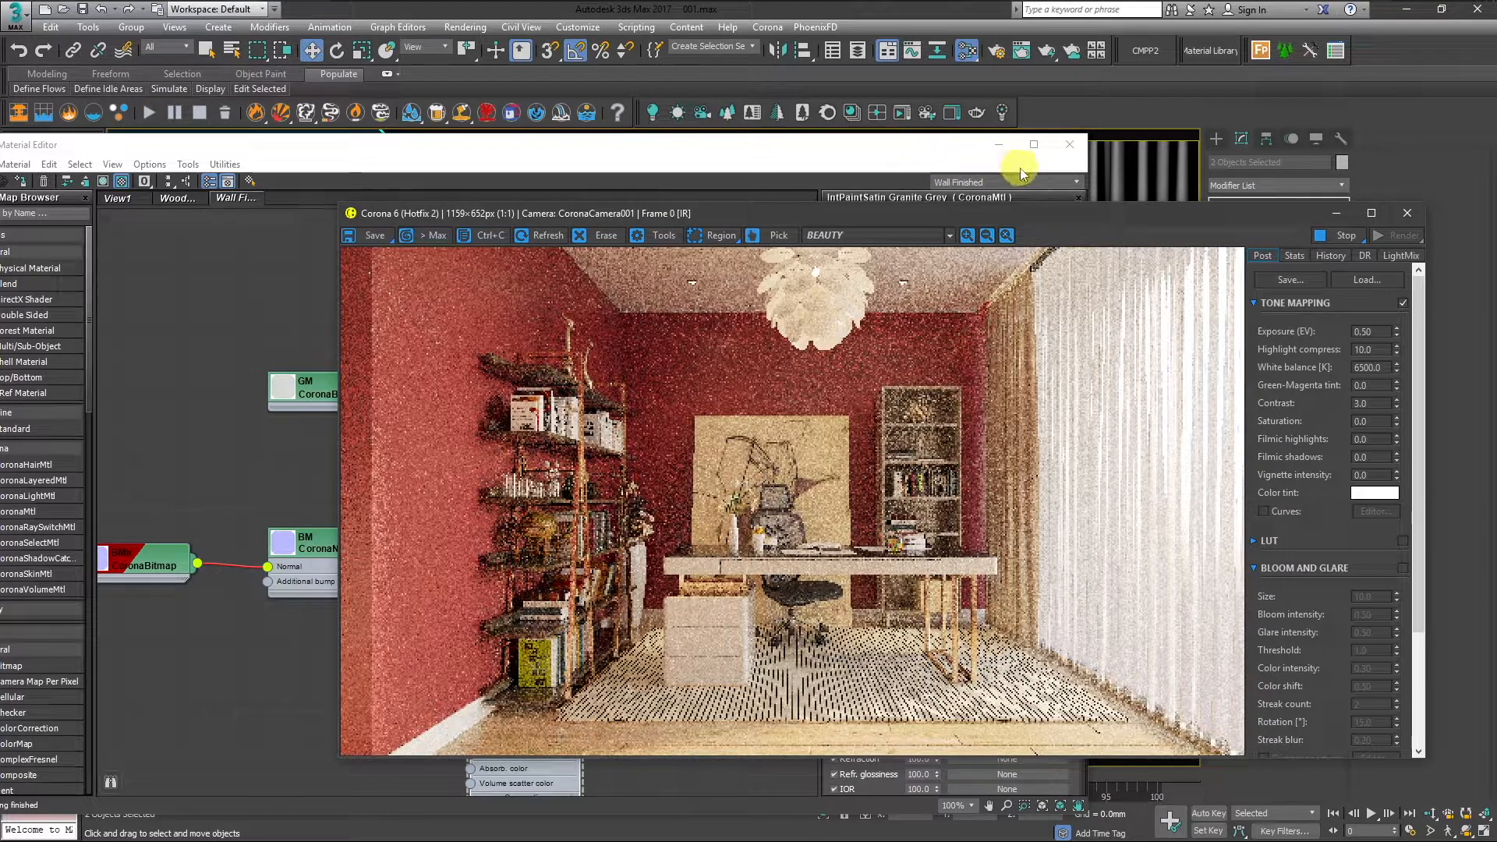
left_click(1062, 154)
left_click(1064, 149)
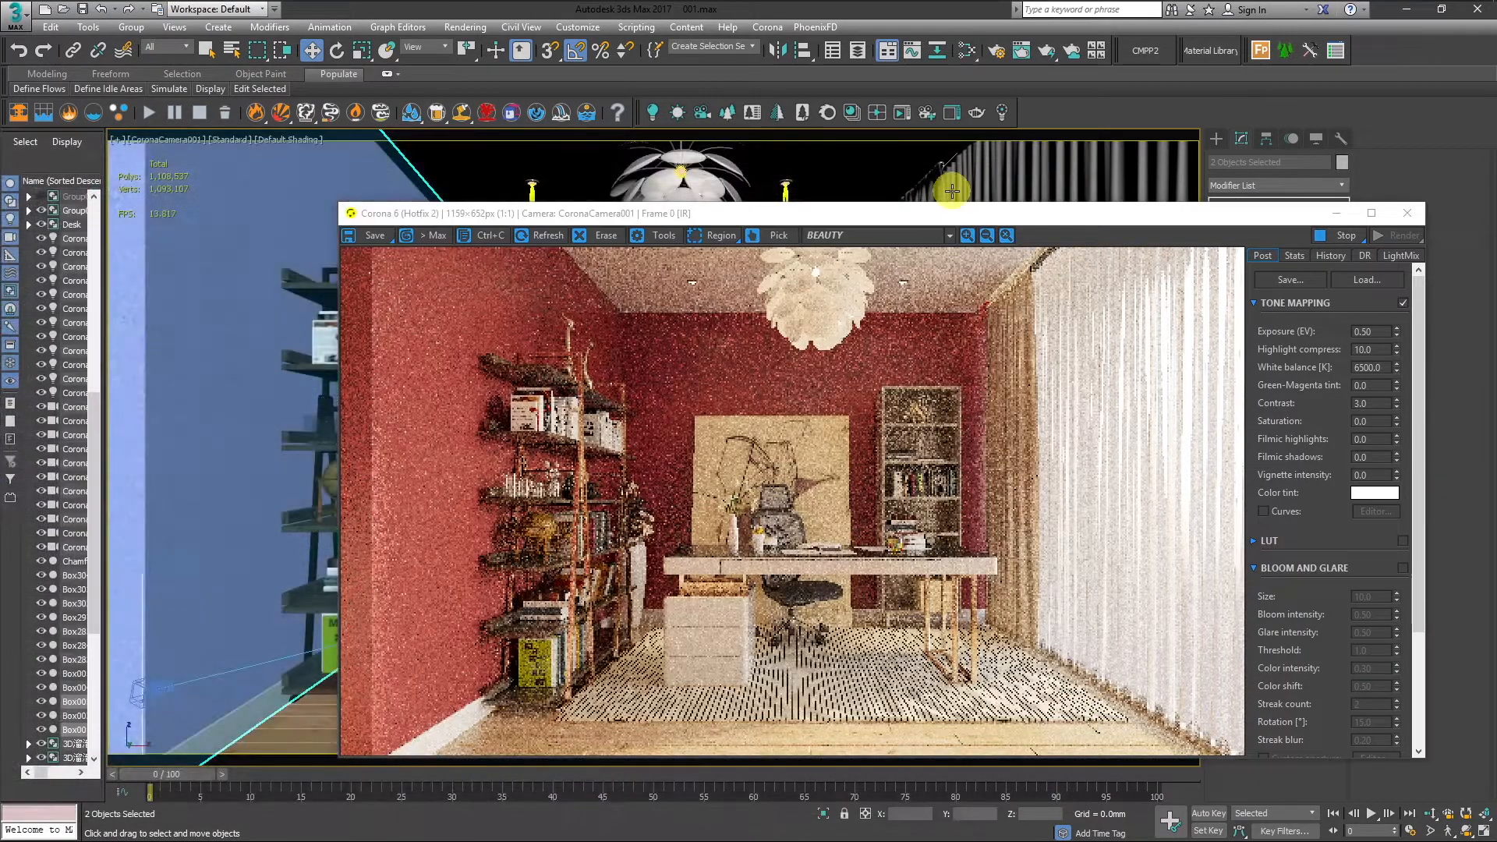
left_click_drag(581, 213, 527, 406)
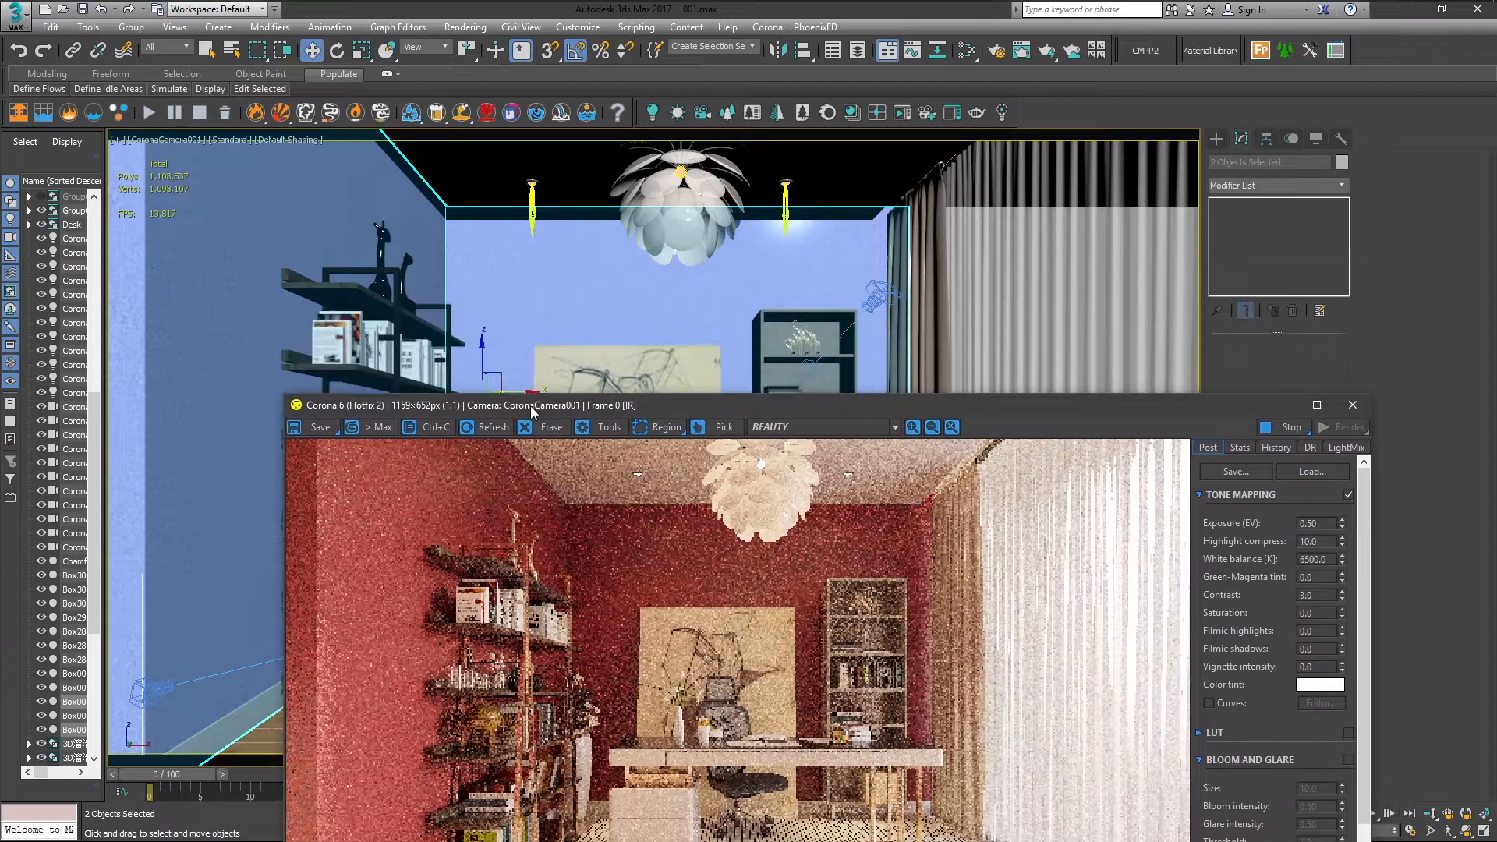
- Select the side wall and show the Stone category in the Corona Material Library
left_click(312, 207)
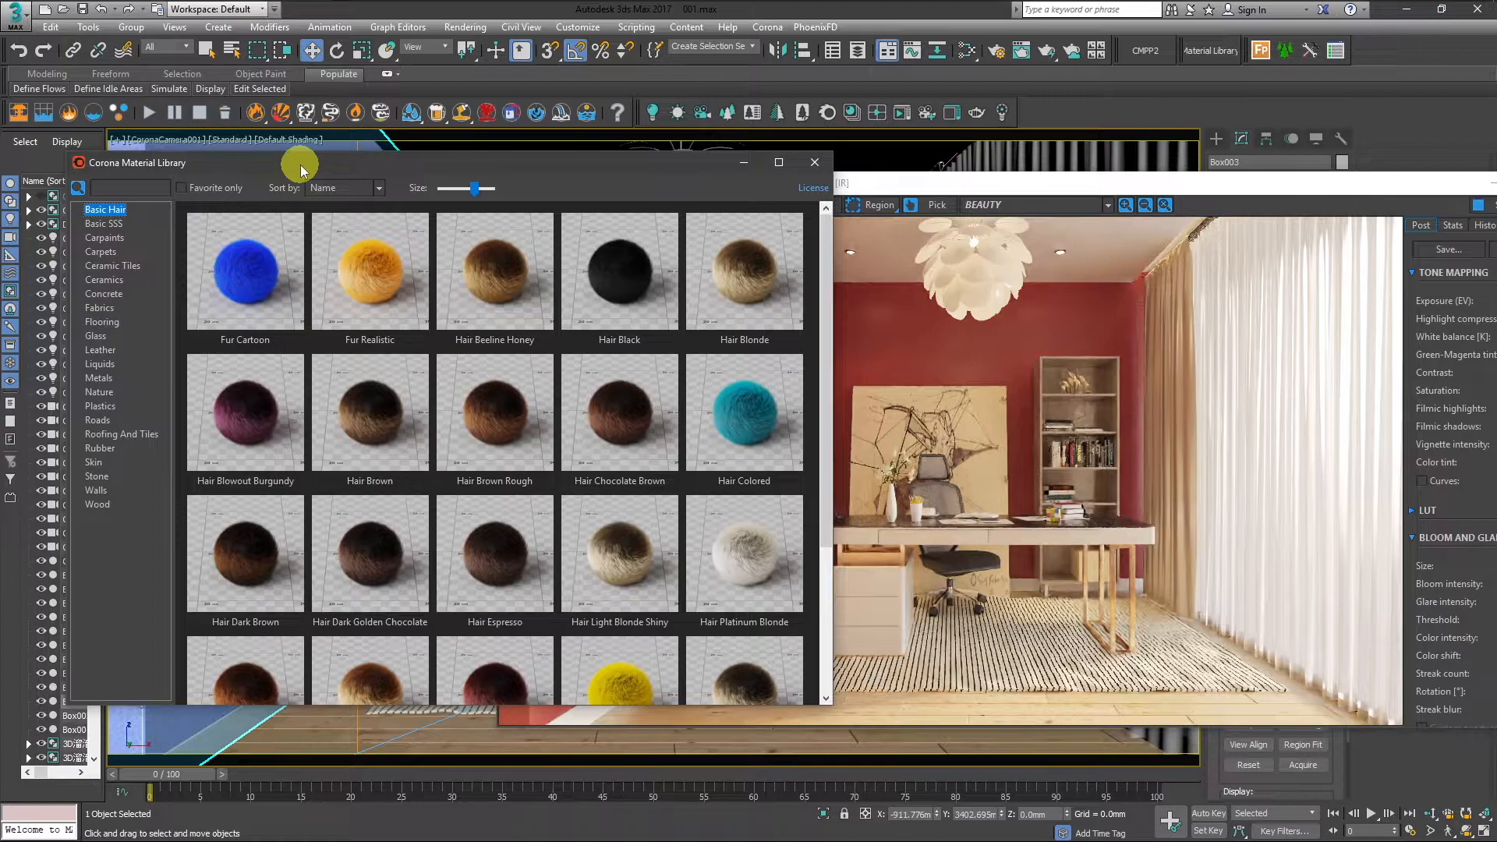
left_click(99, 476)
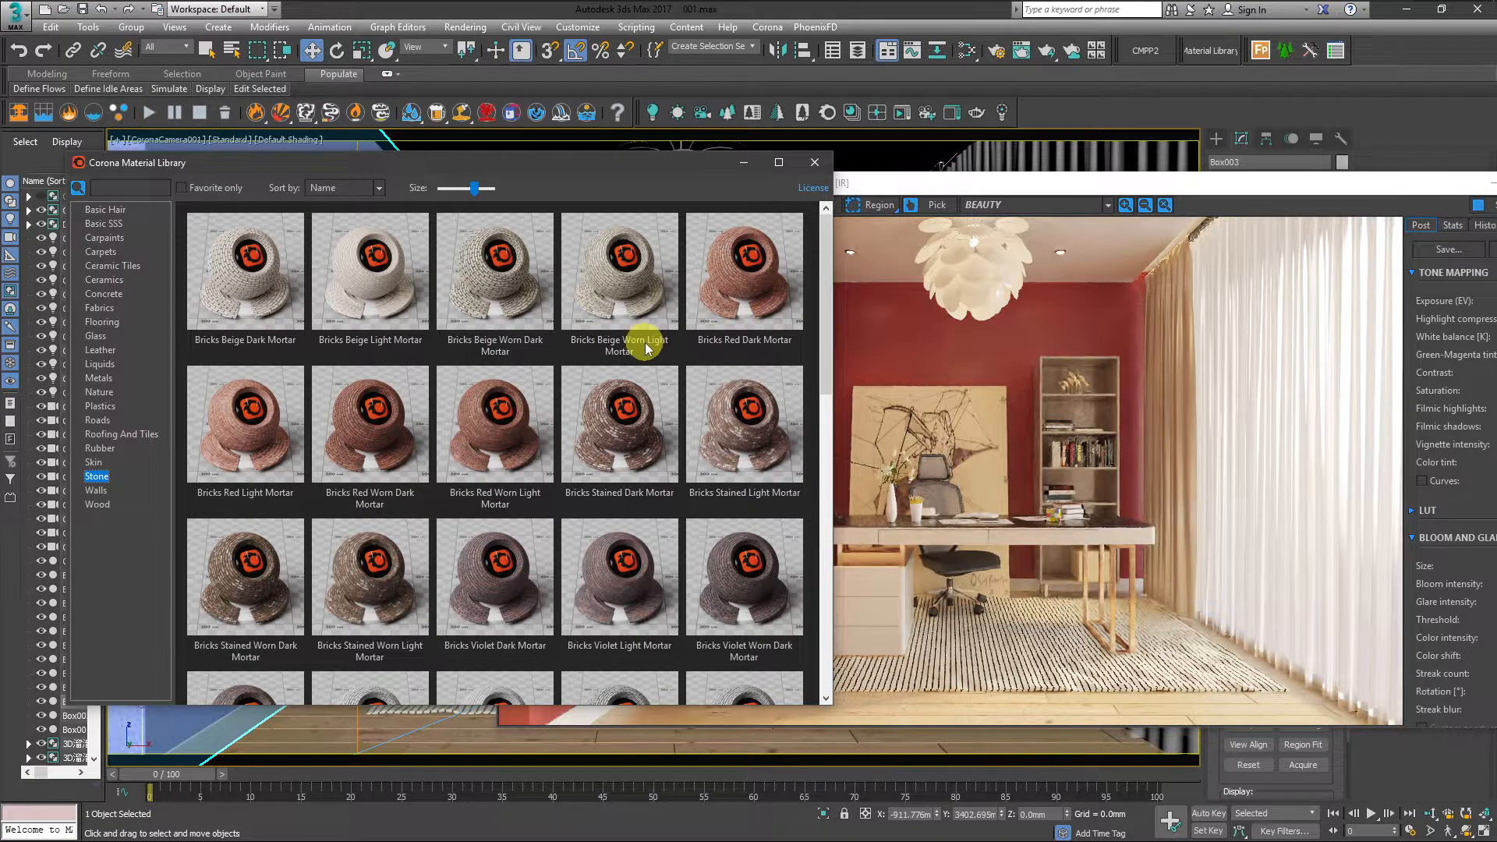
left_click_drag(652, 170, 635, 369)
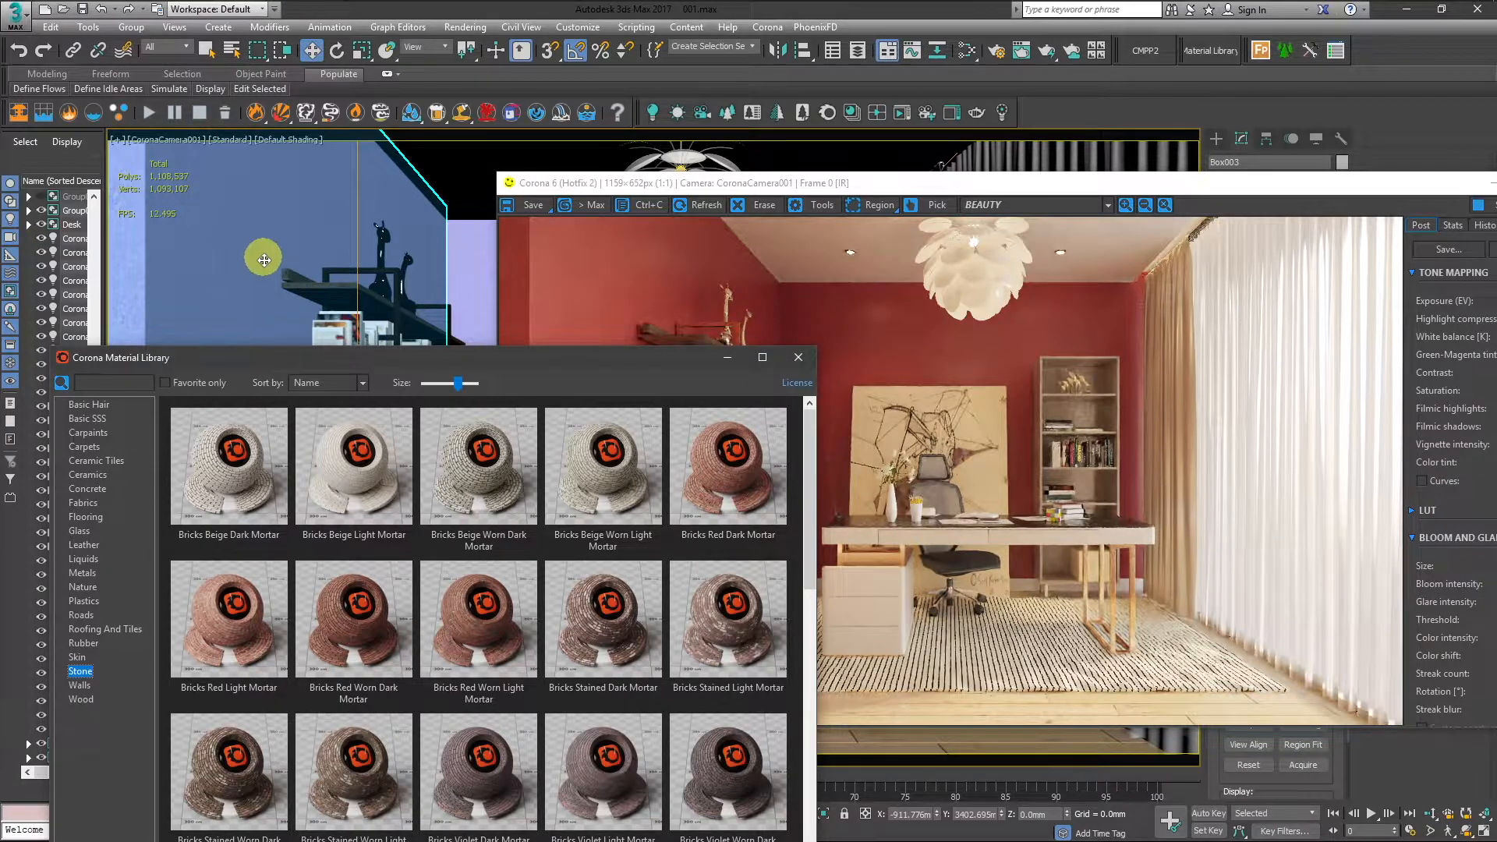
left_click_drag(625, 361, 645, 326)
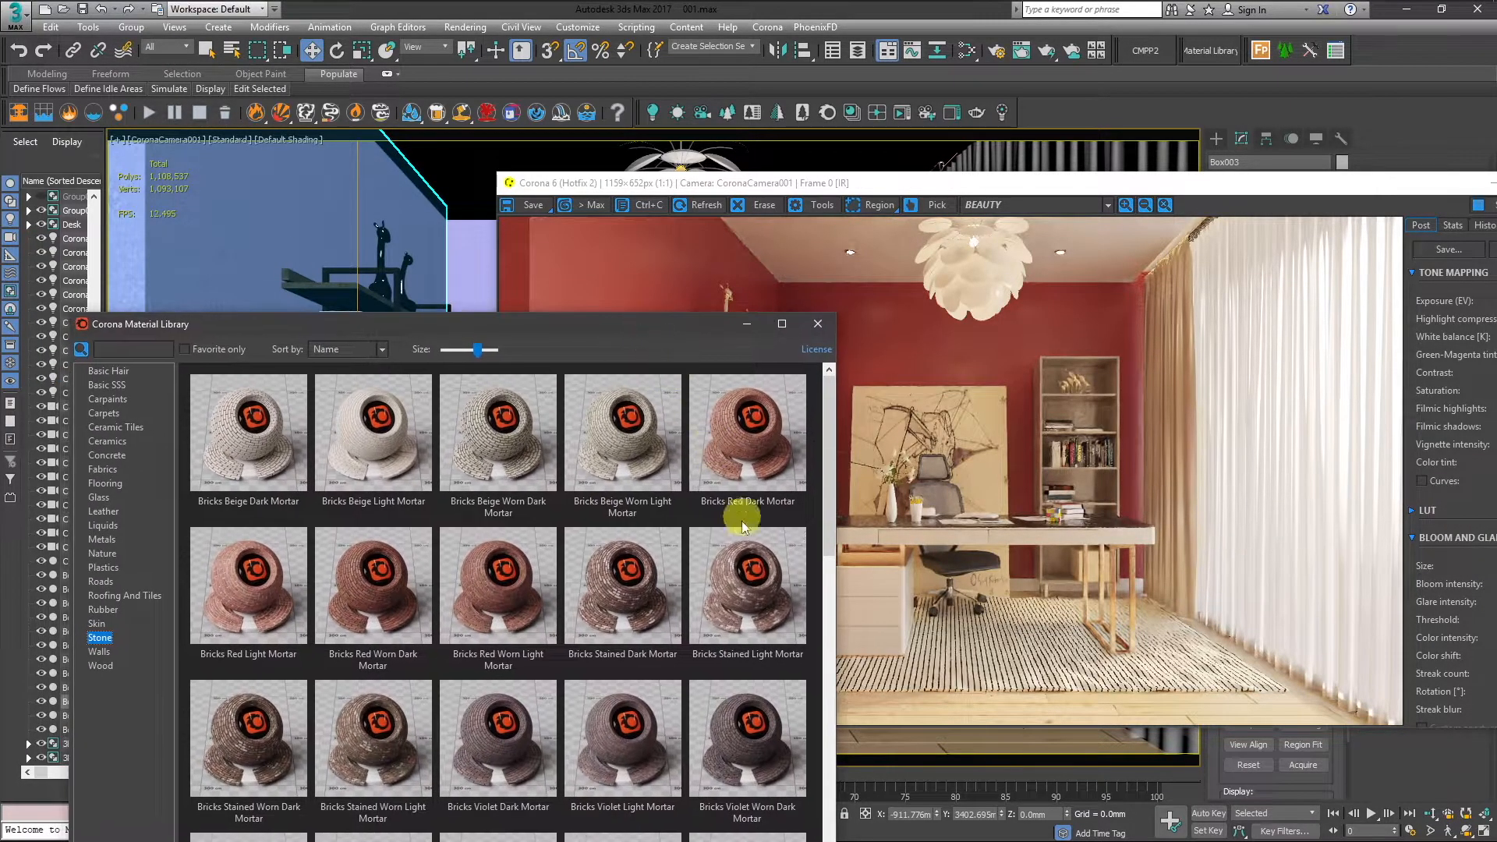
- Preview the Bricks Red Worn Light Mortar, Bricks Stained Dark Mortar and Bricks Stained Worn Light Mortar materials at full size
left_click(498, 588)
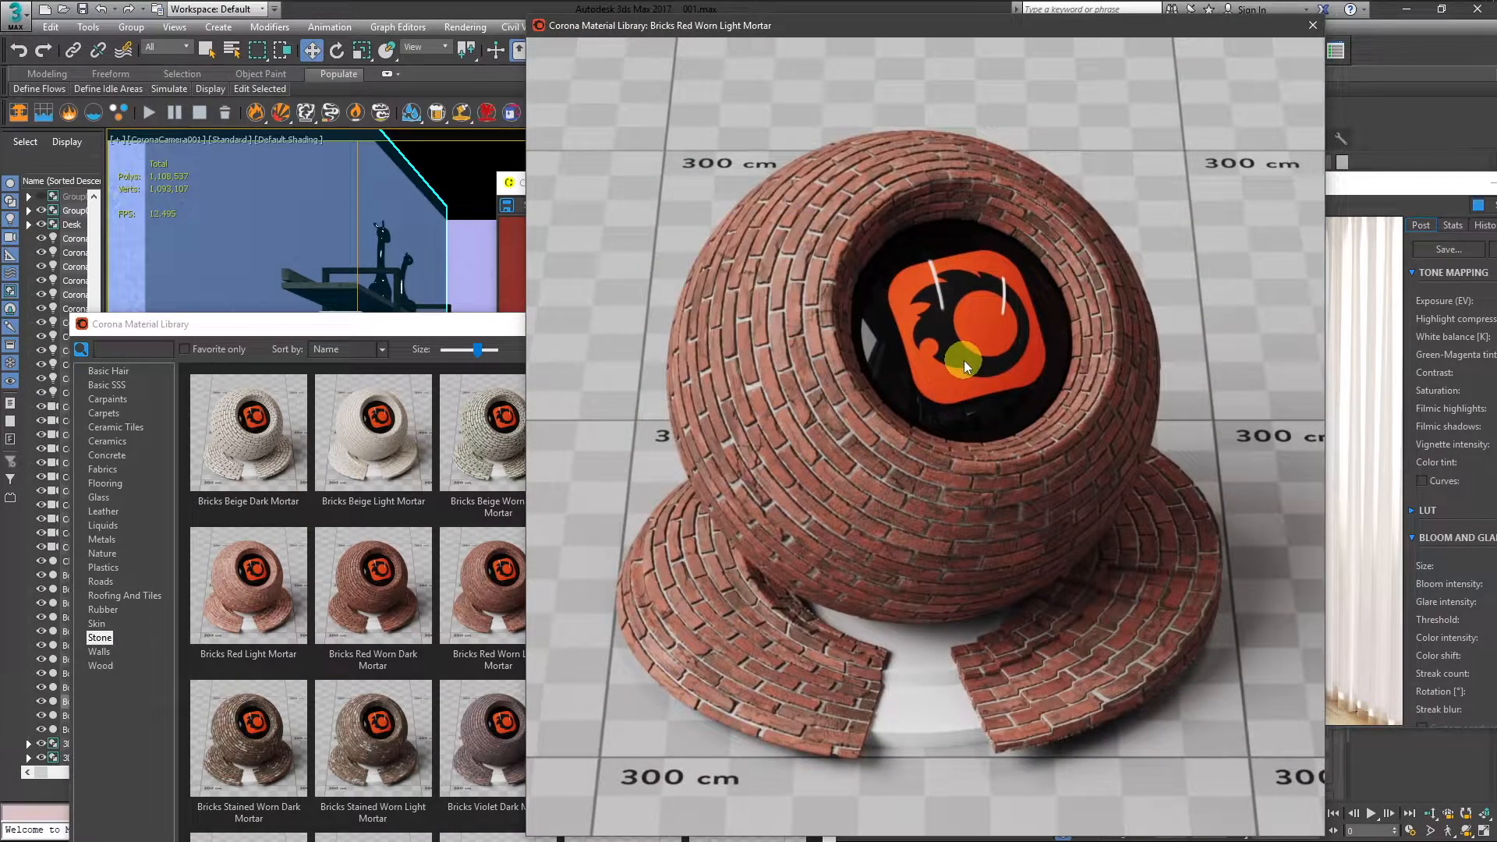
left_click(1304, 33)
left_click(623, 577)
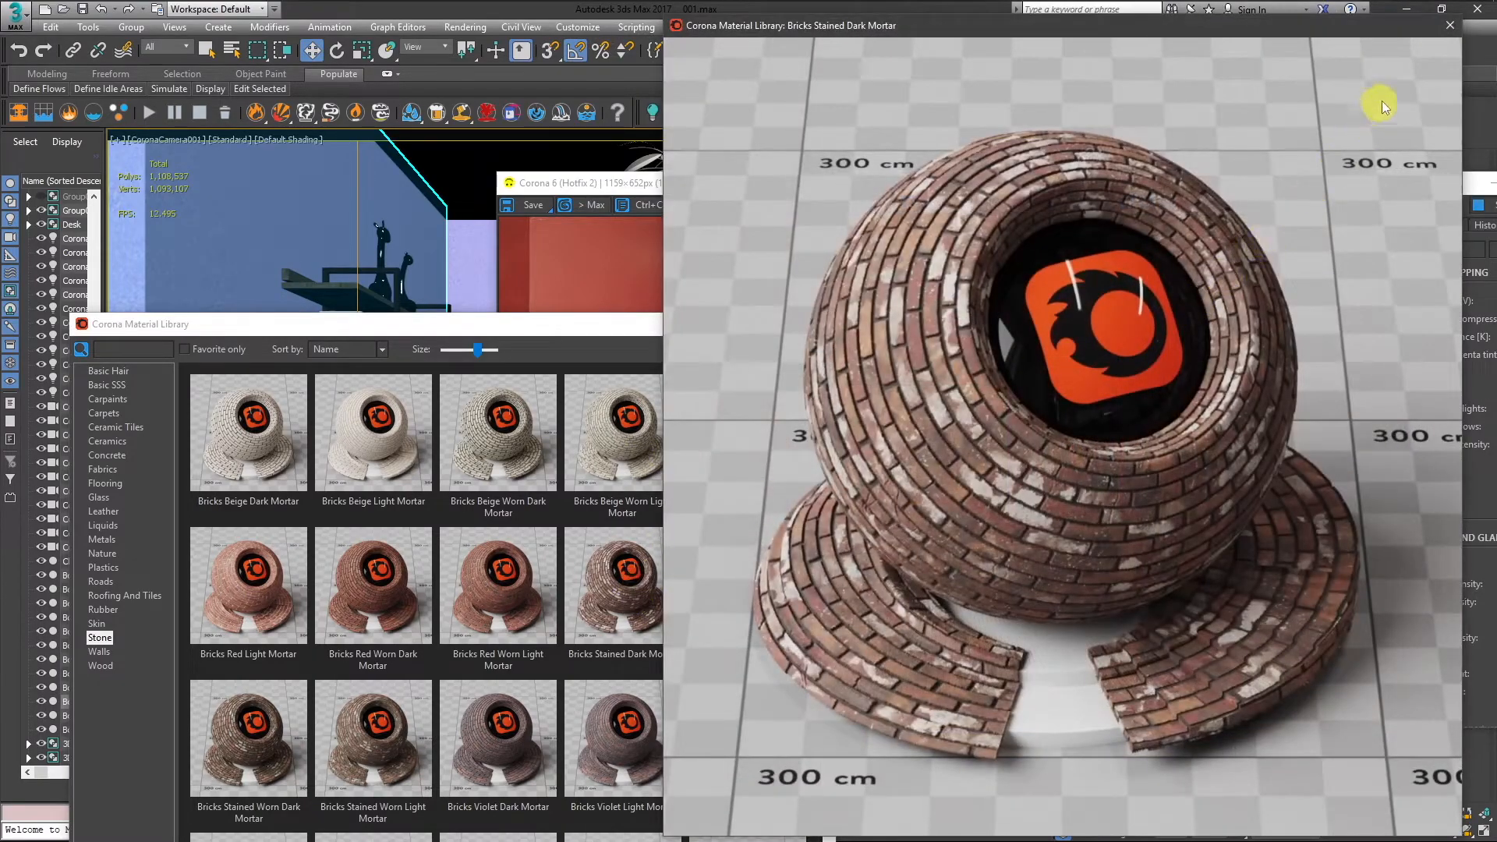
left_click(1449, 25)
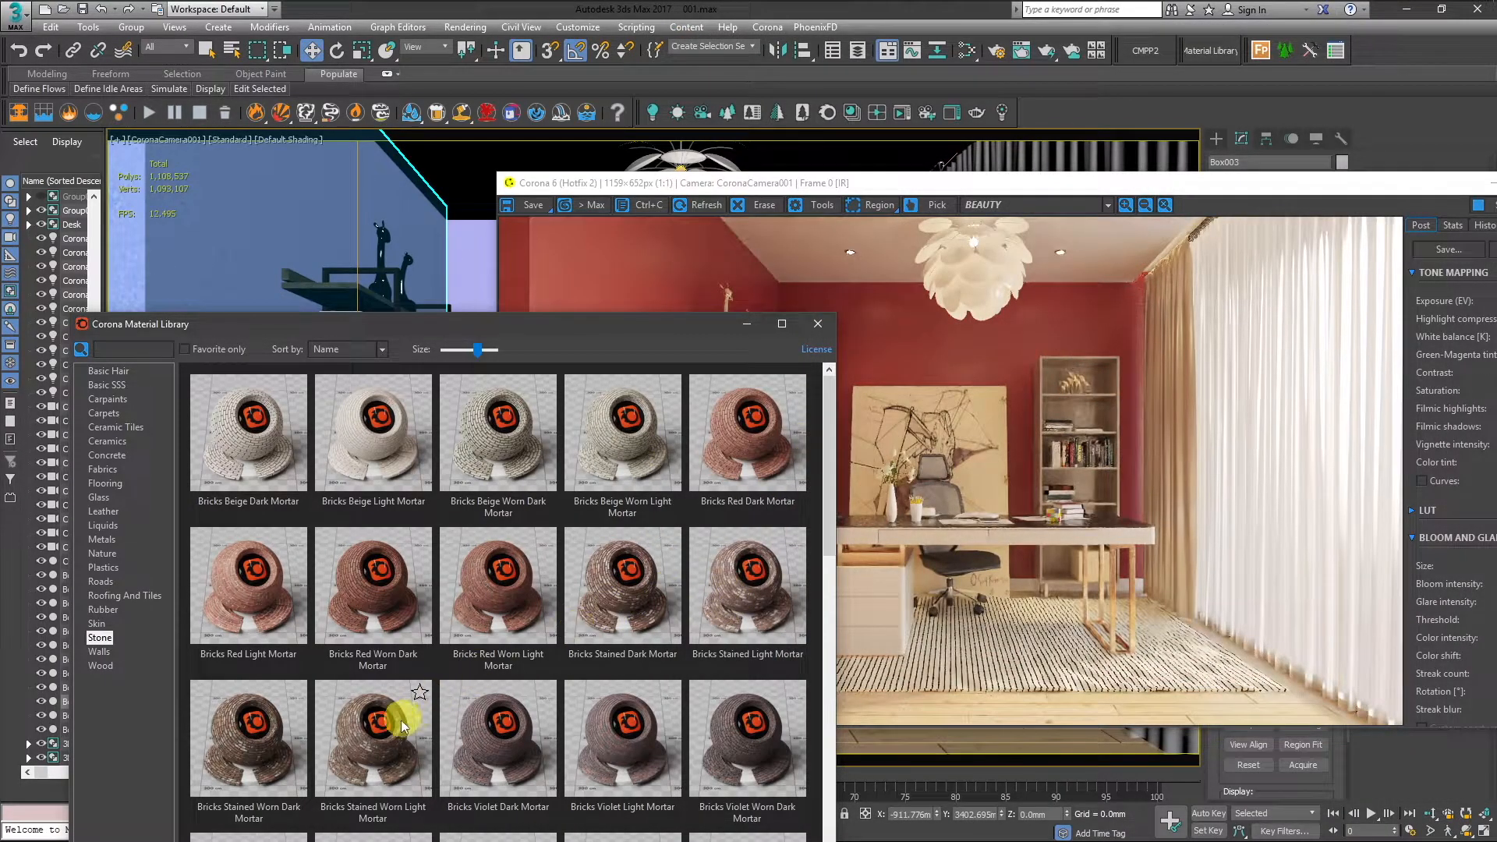
left_click(376, 716)
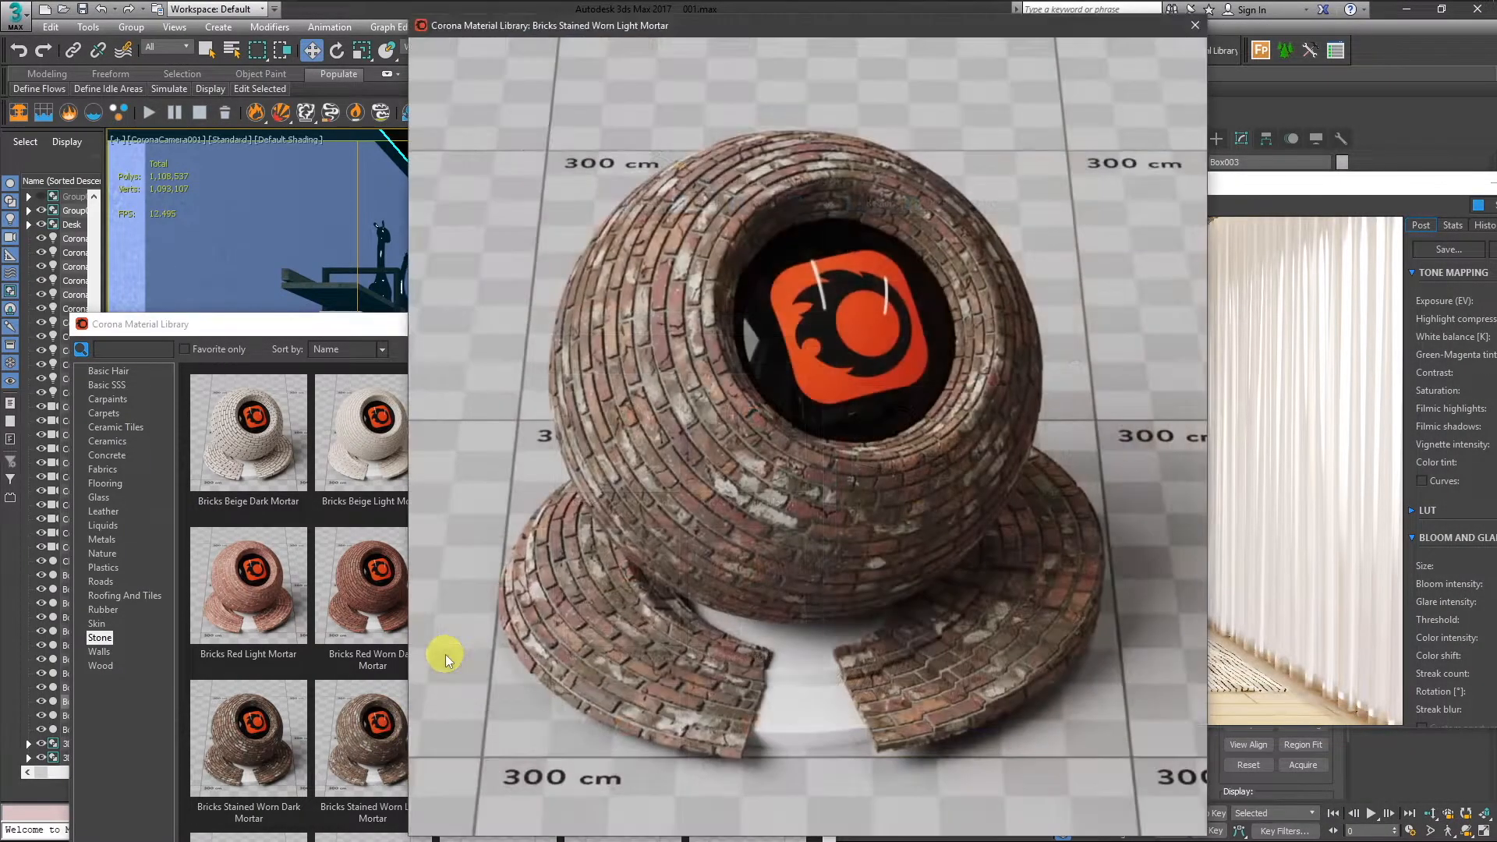
left_click(1193, 27)
left_click(590, 617)
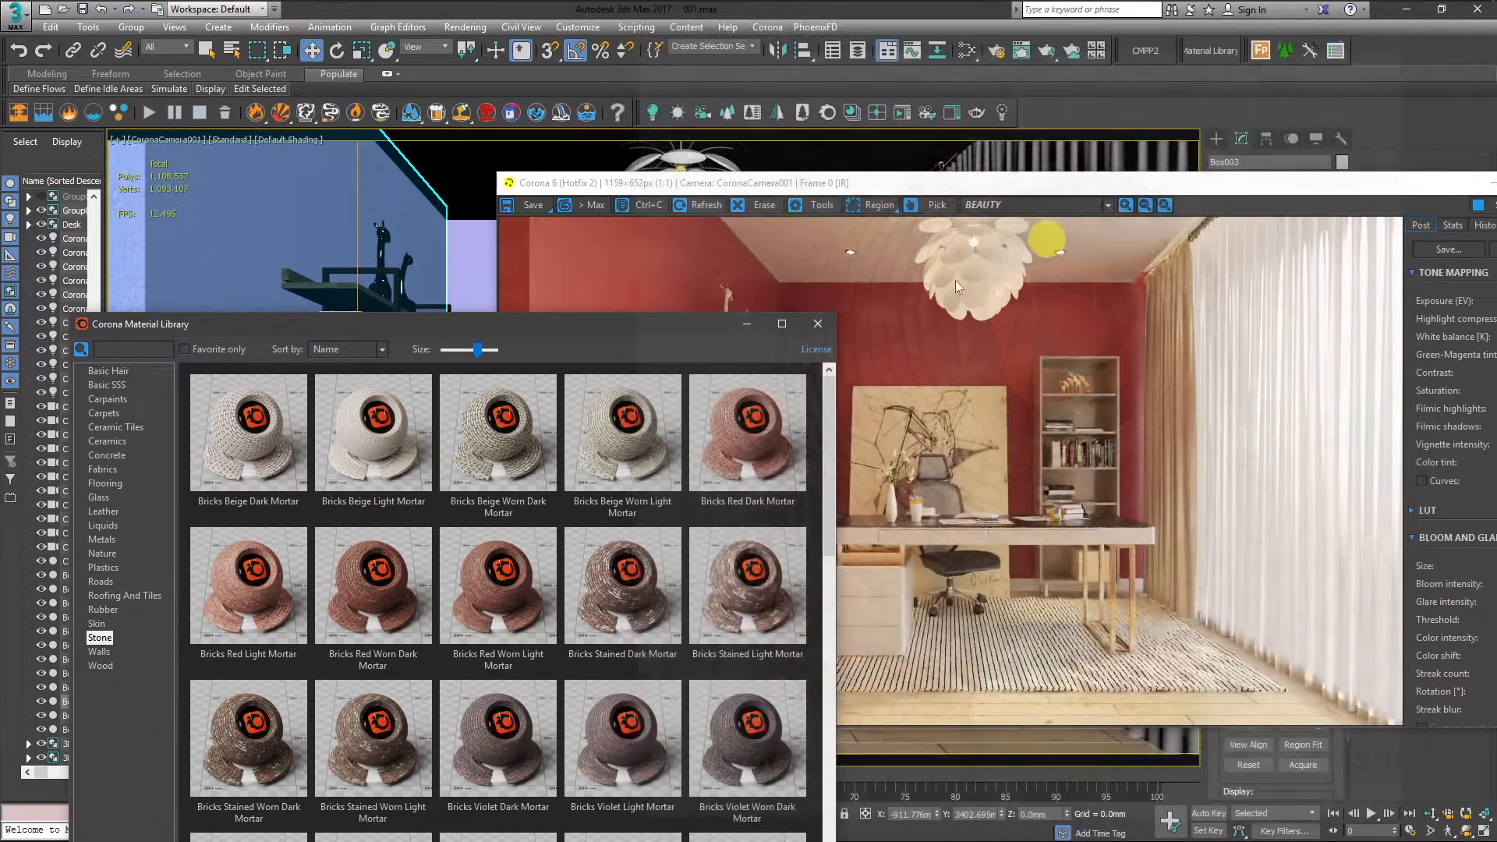
left_click(1408, 25)
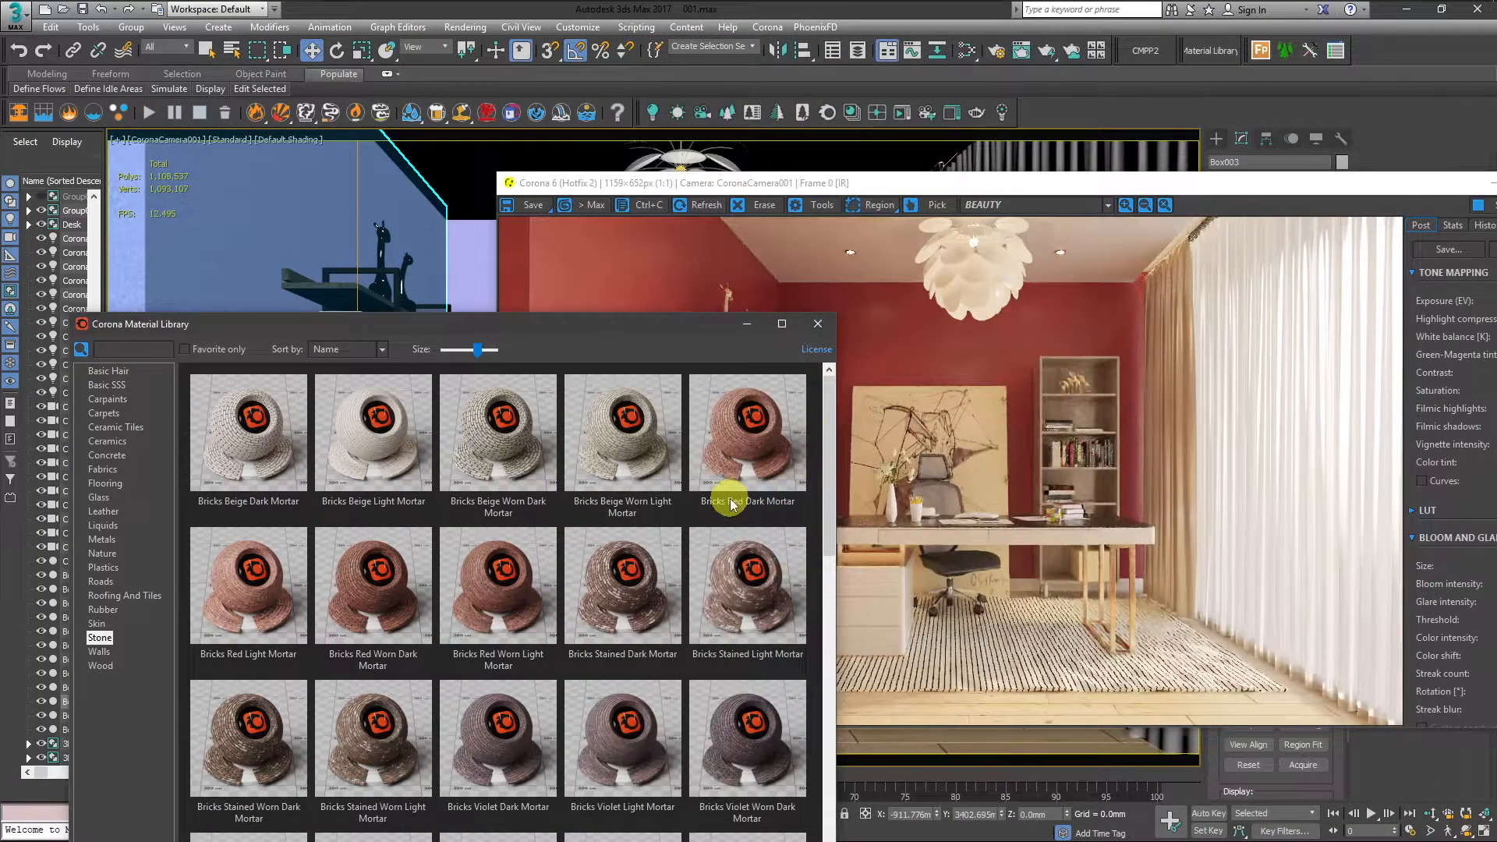
- Preview the Bricks Red Dark Mortar material at full size and assign it to the selected side wall
left_click(725, 456)
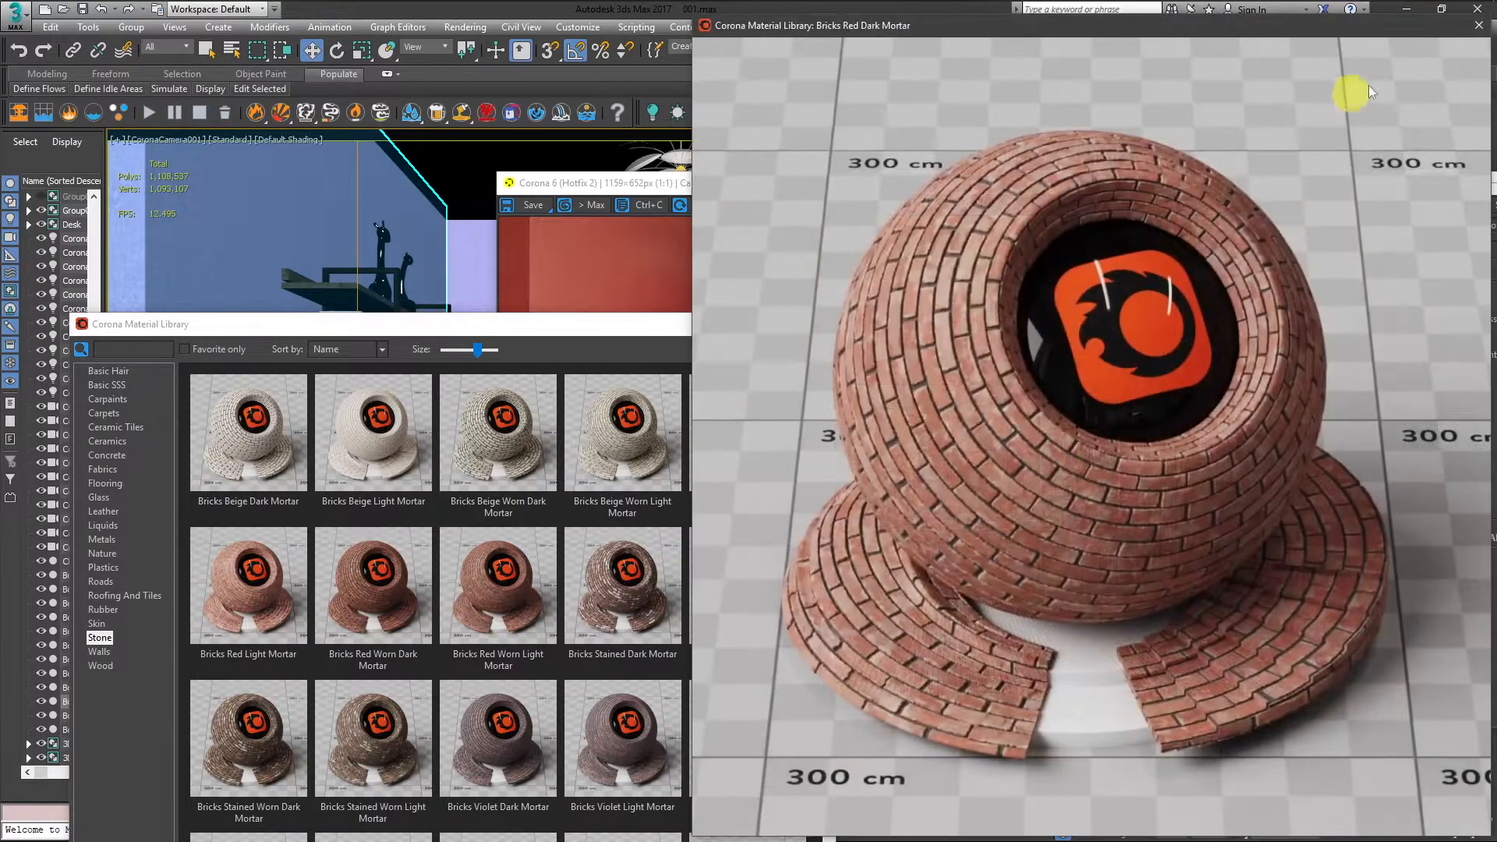
left_click(1479, 26)
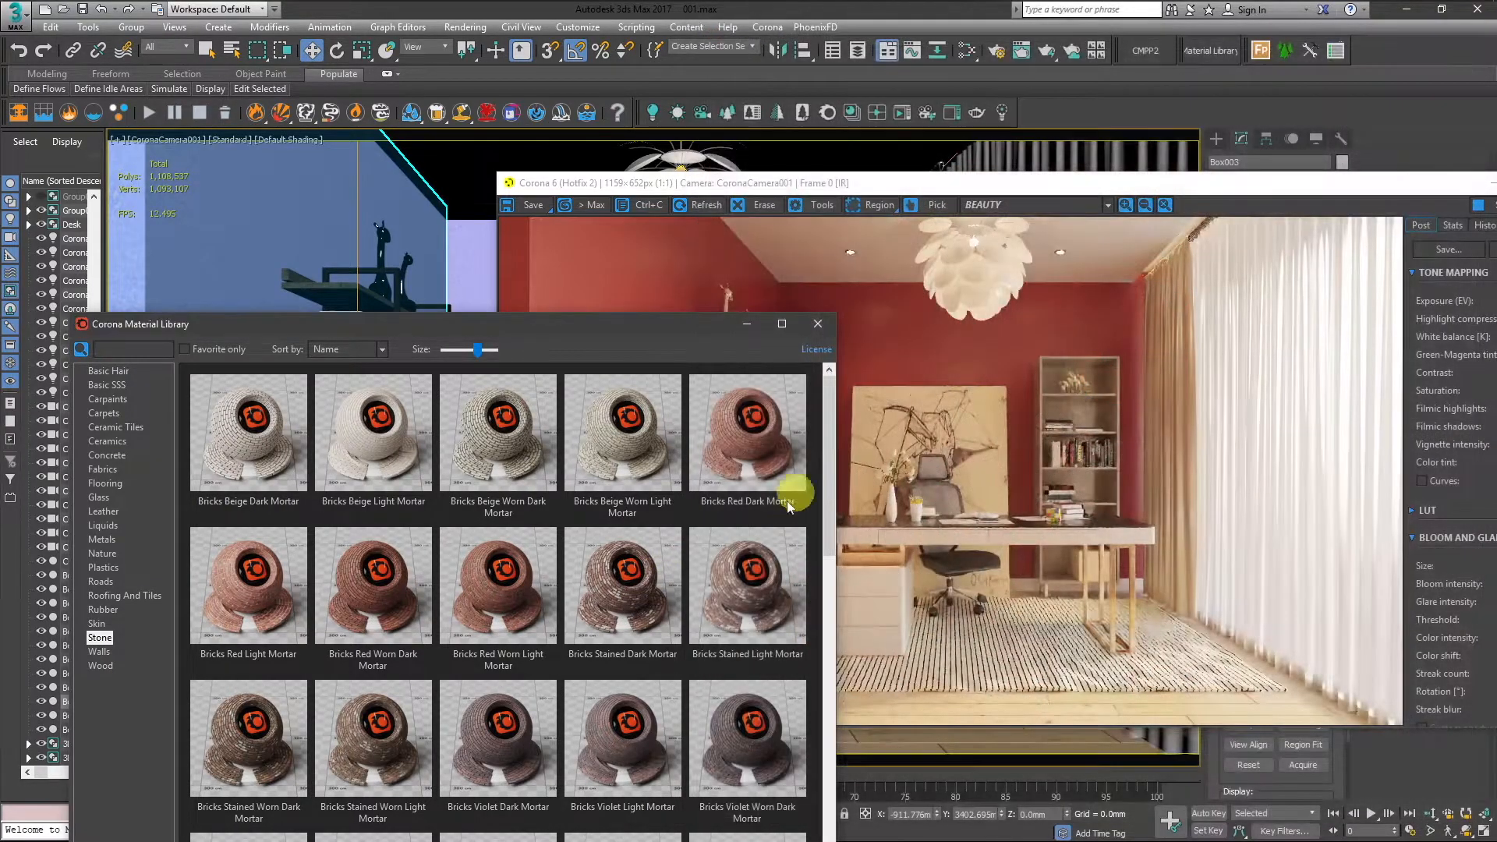
right_click(737, 457)
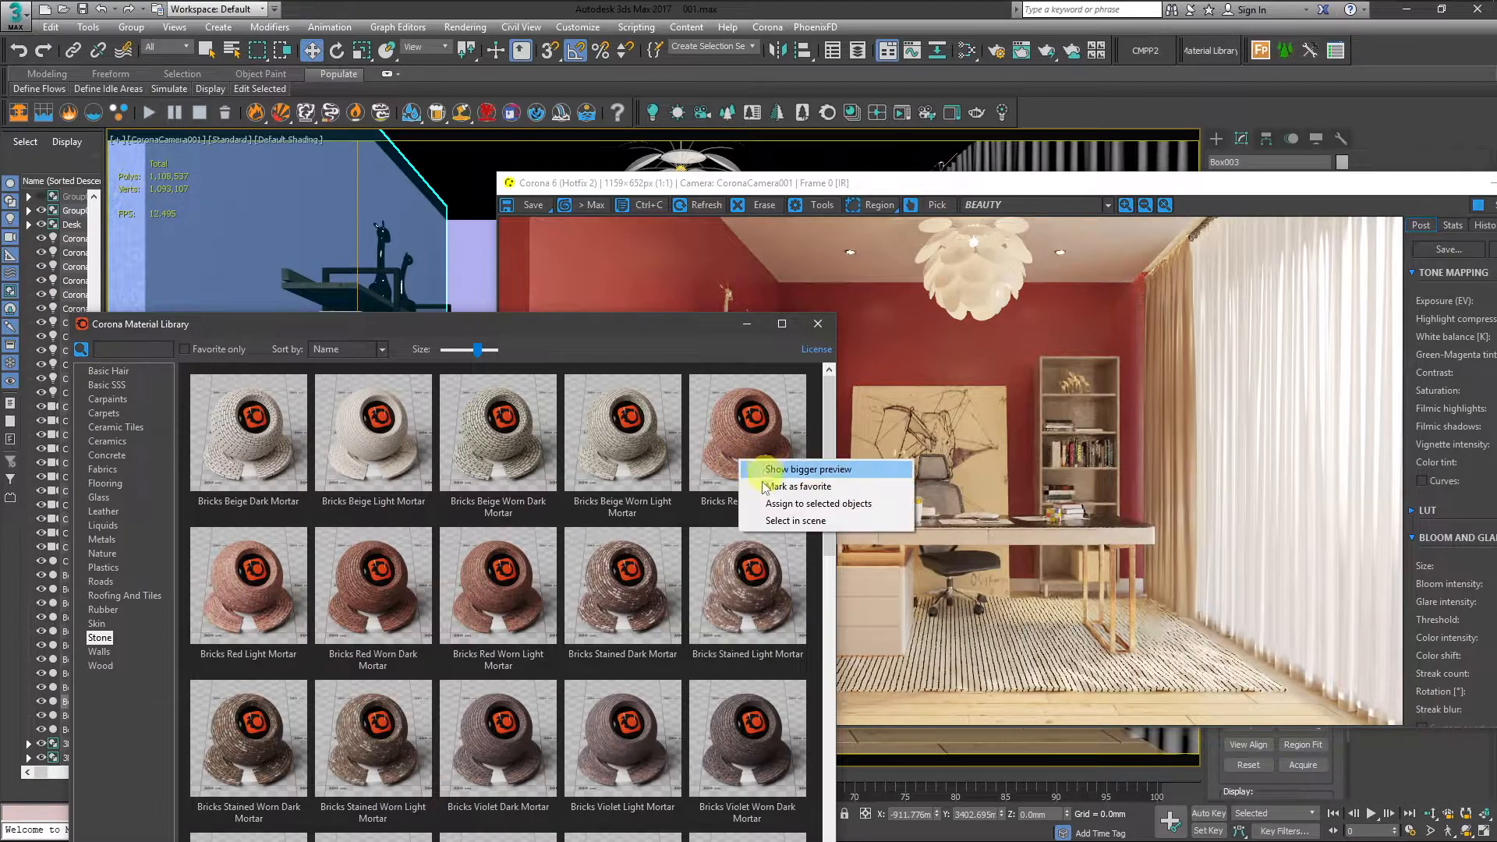
left_click(787, 505)
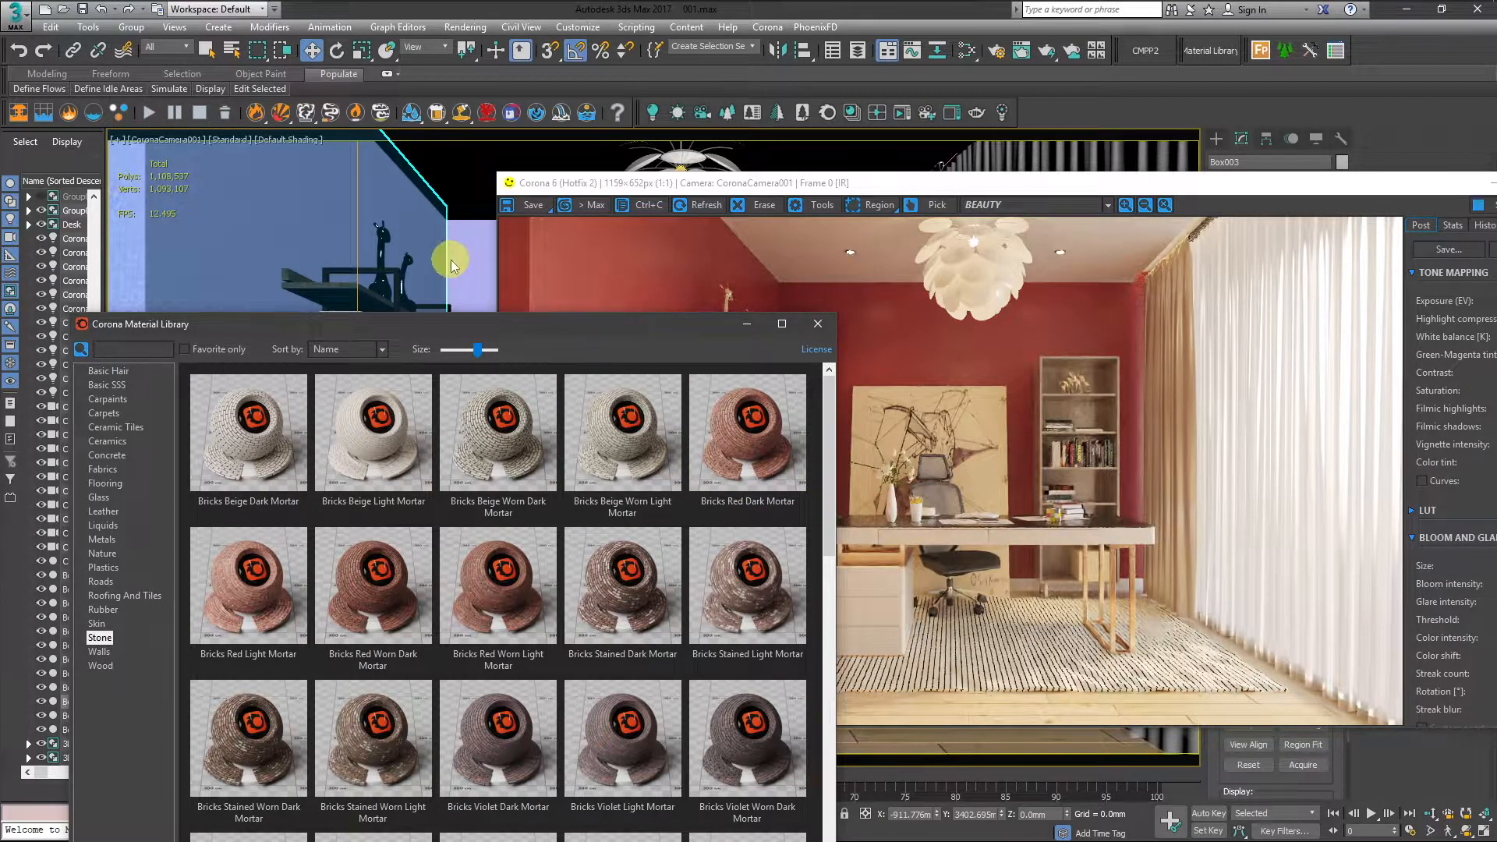
- Assign Bricks Red Dark Mortar to the back wall as well and close the Corona Material Library
left_click(466, 260)
right_click(750, 452)
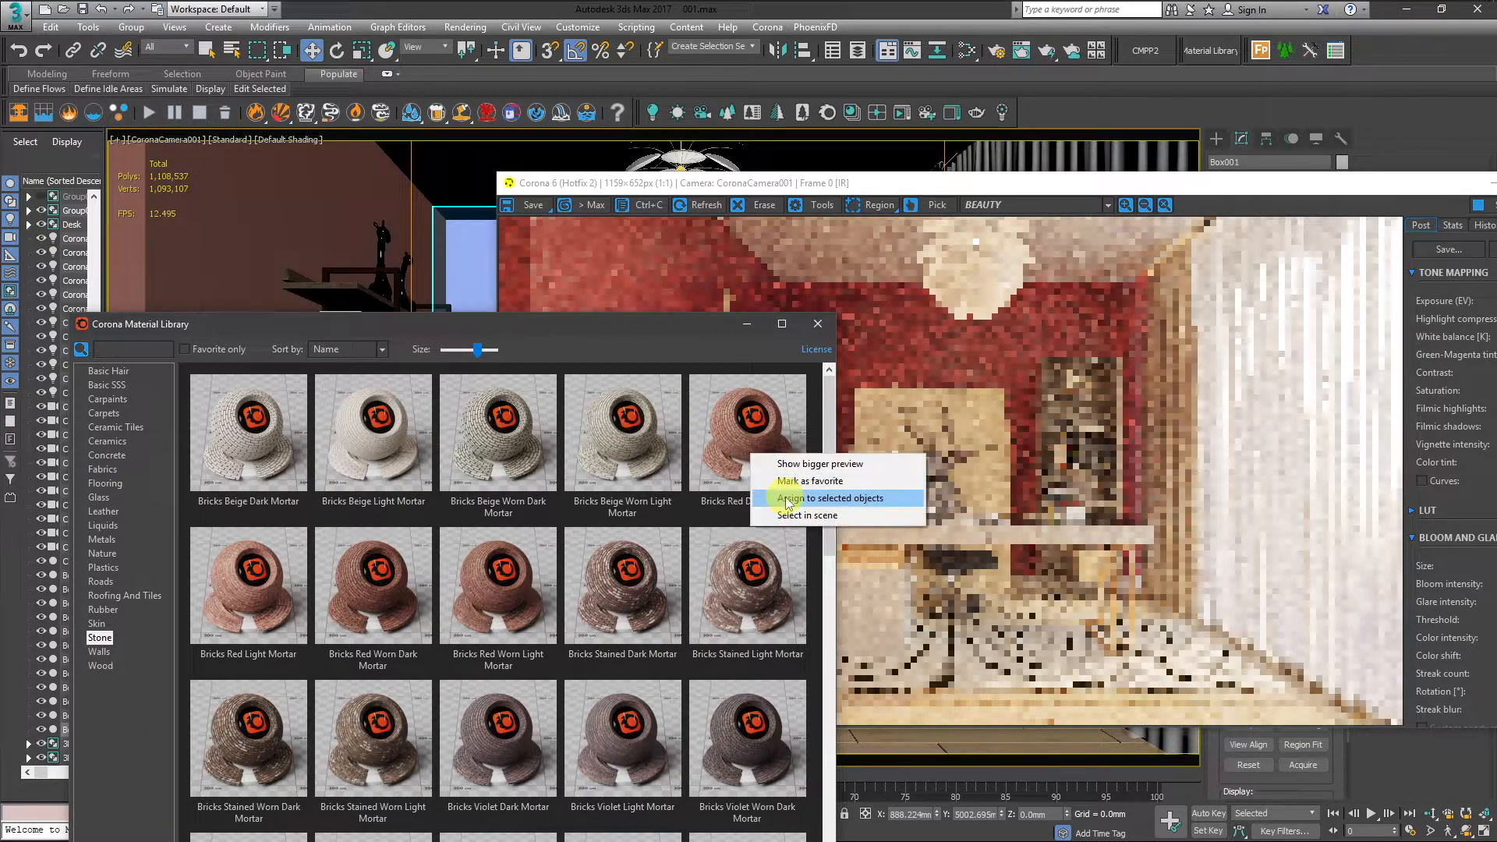
left_click(788, 496)
left_click(817, 324)
- Turn on Real-World Map Size in the back wall's UVW Map modifier
left_click_drag(816, 188, 481, 280)
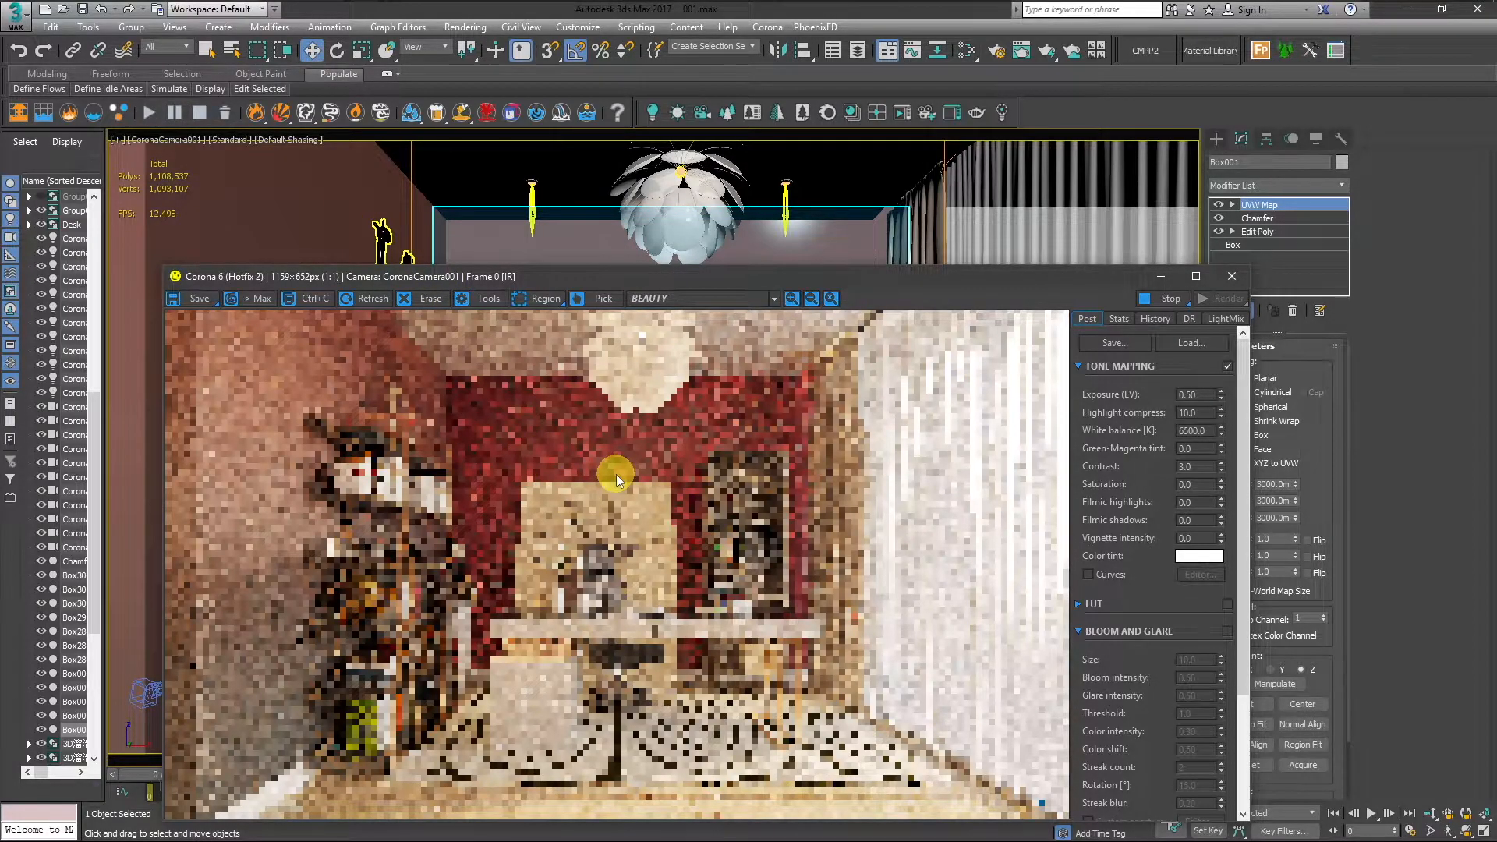
left_click_drag(1109, 274, 1058, 281)
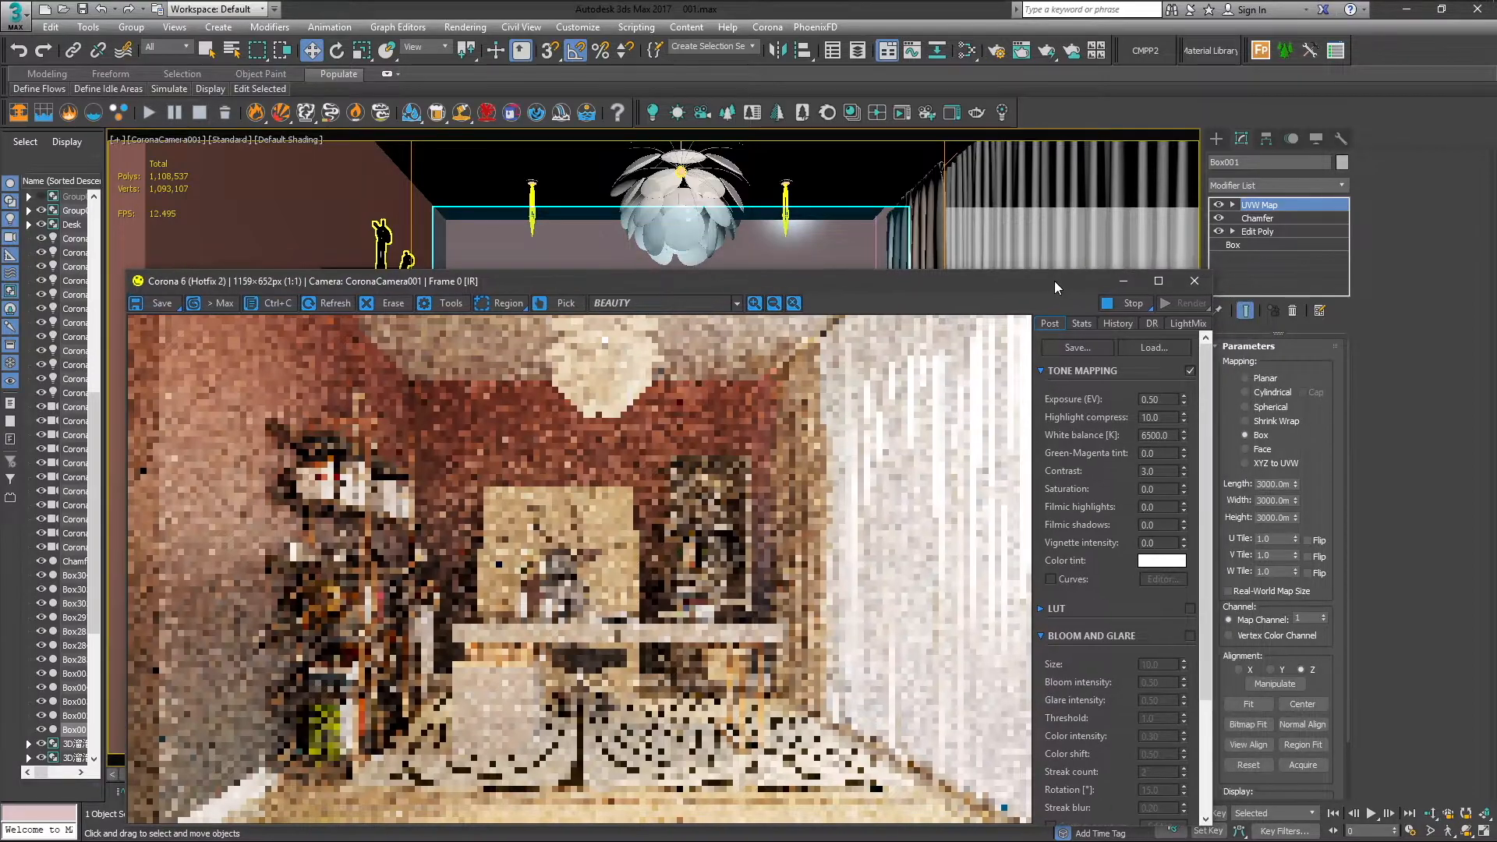
left_click(1230, 591)
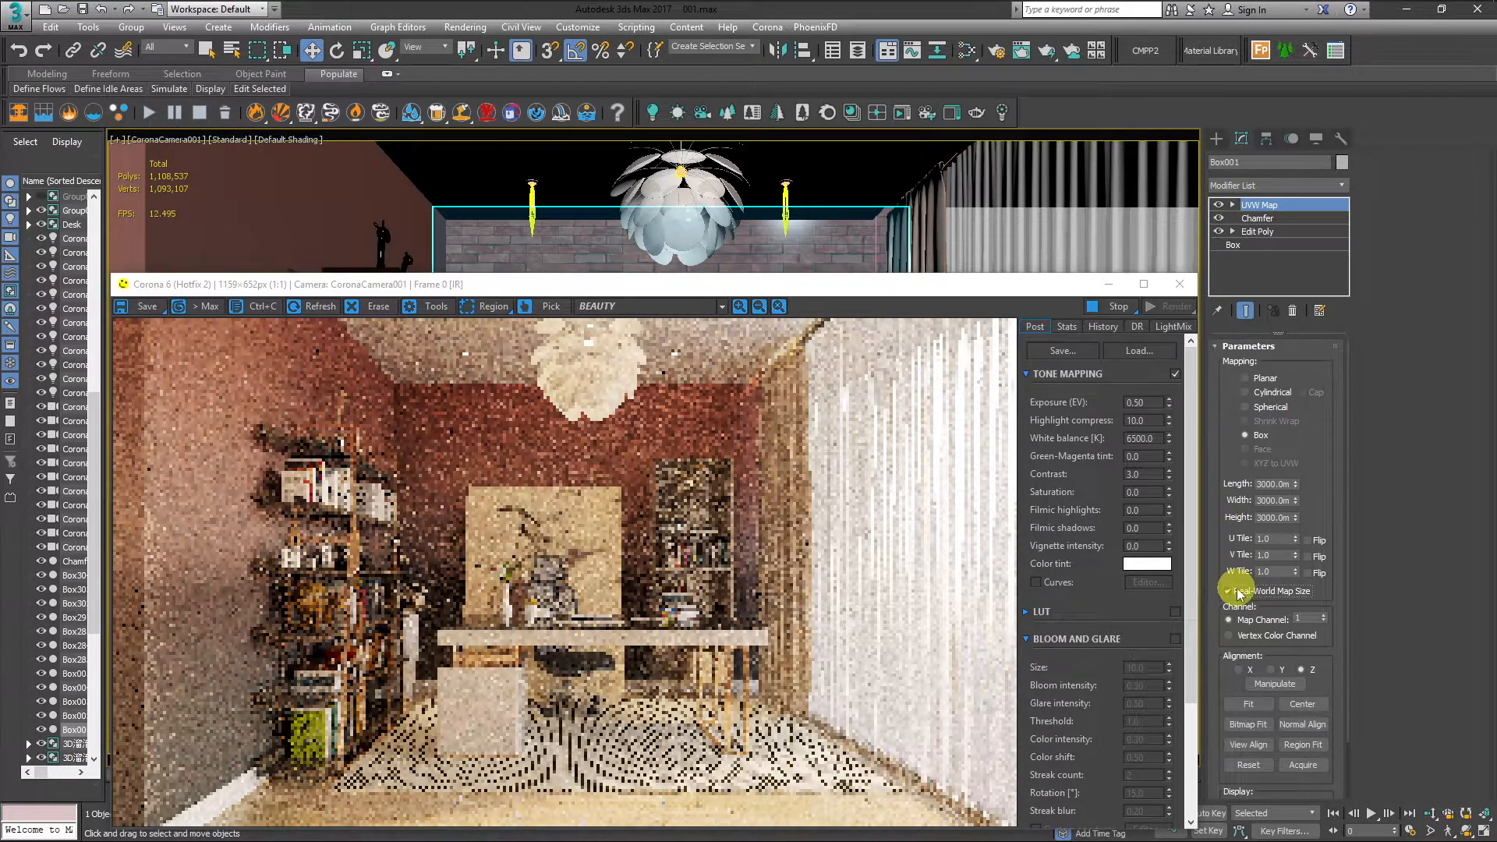
- Select the side wall, turn on Real-World Map Size in its UVW Map modifier and check the brick scale in the camera view
left_click_drag(975, 286, 1181, 281)
left_click(340, 248)
left_click_drag(1073, 281, 900, 214)
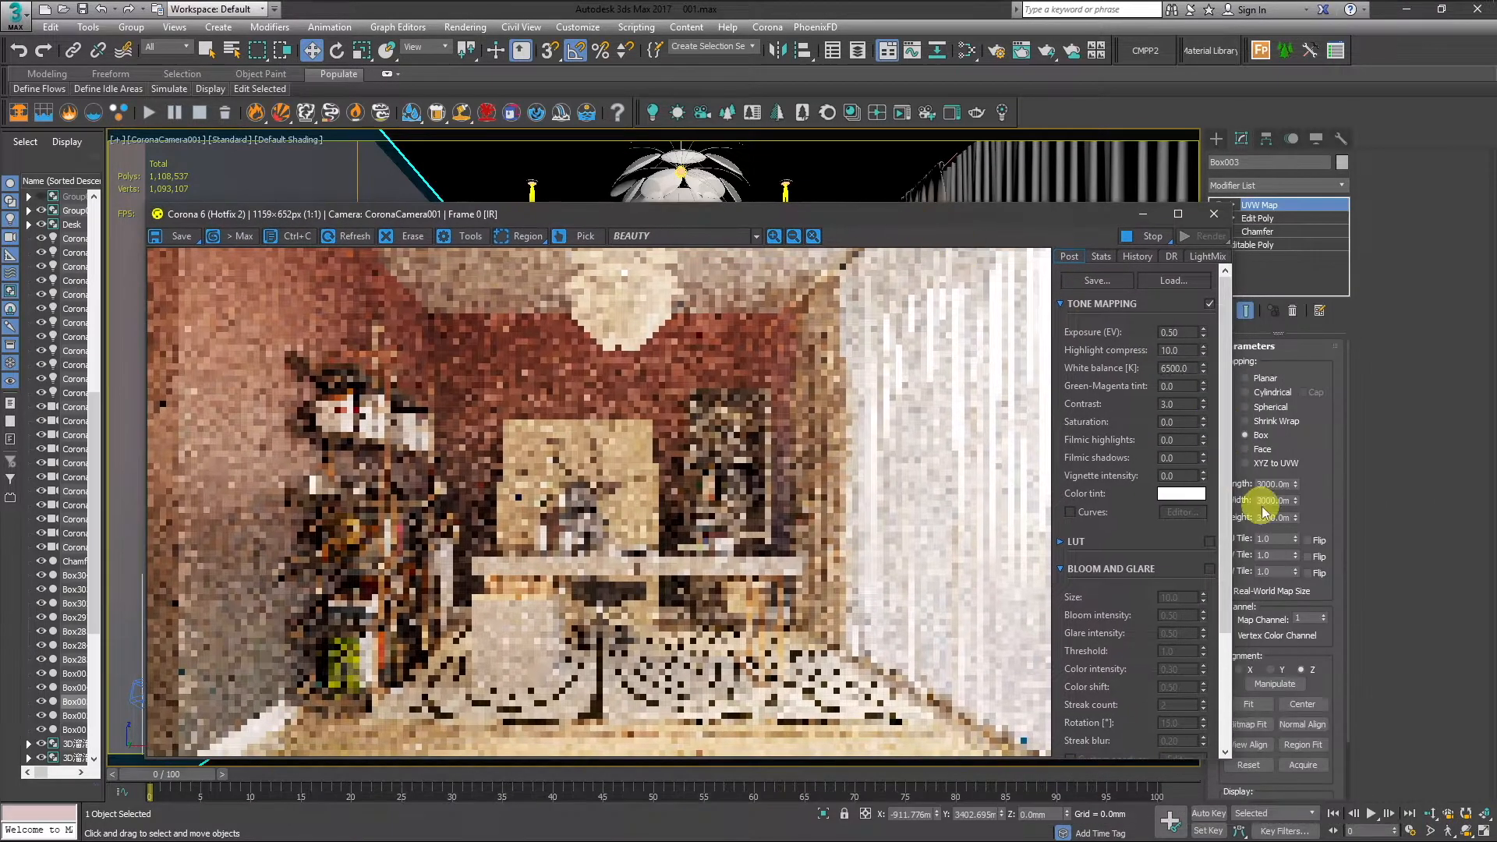
left_click(1254, 592)
left_click_drag(789, 217, 1033, 645)
left_click(442, 359)
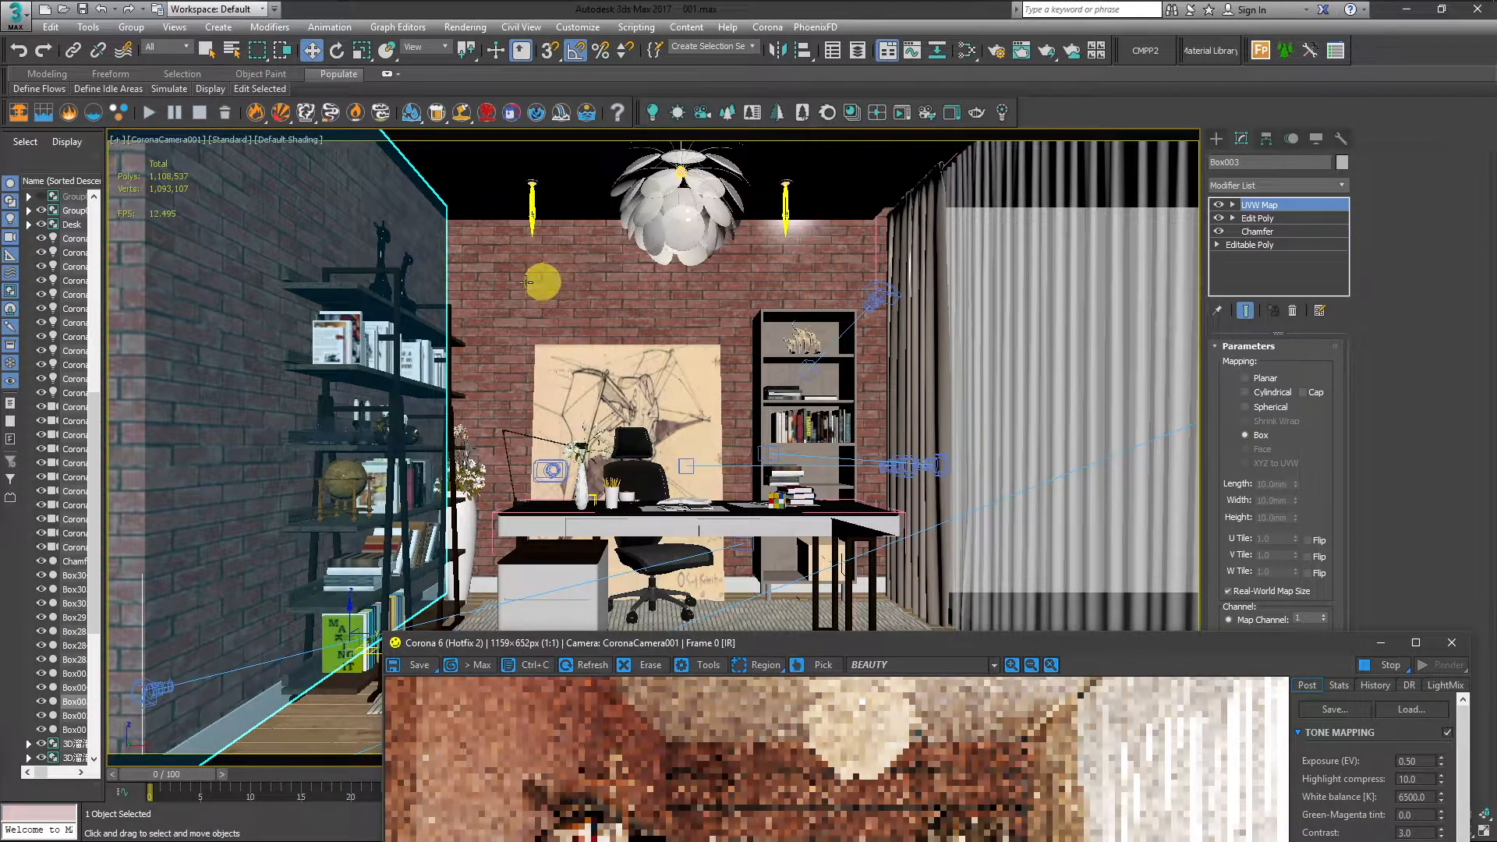
left_click_drag(784, 651, 582, 265)
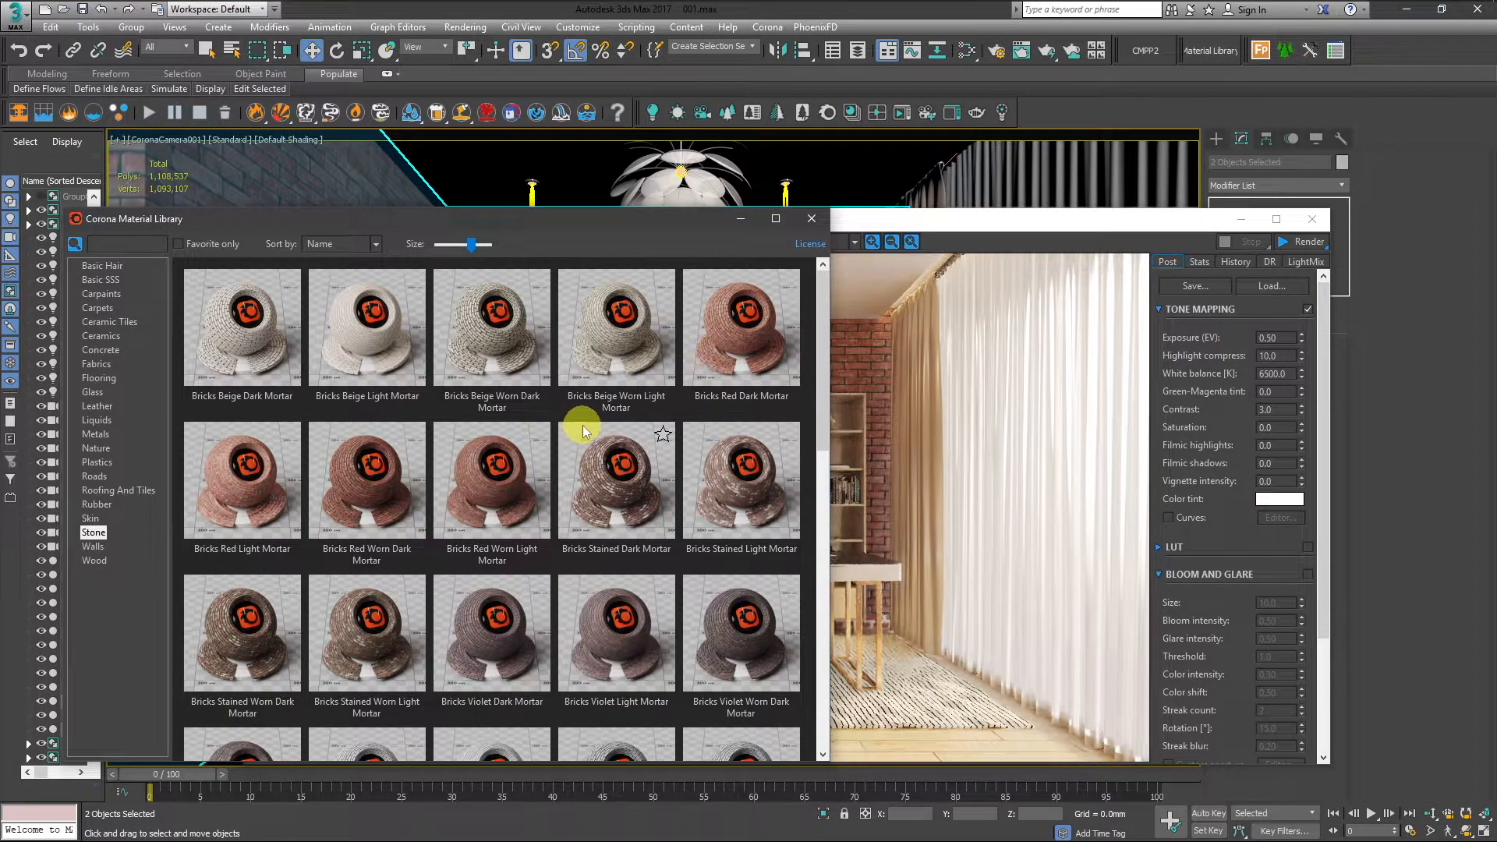
- Assign Bricks Stained Worn Dark Mortar to the two selected walls and start the interactive render
right_click(256, 659)
left_click(312, 696)
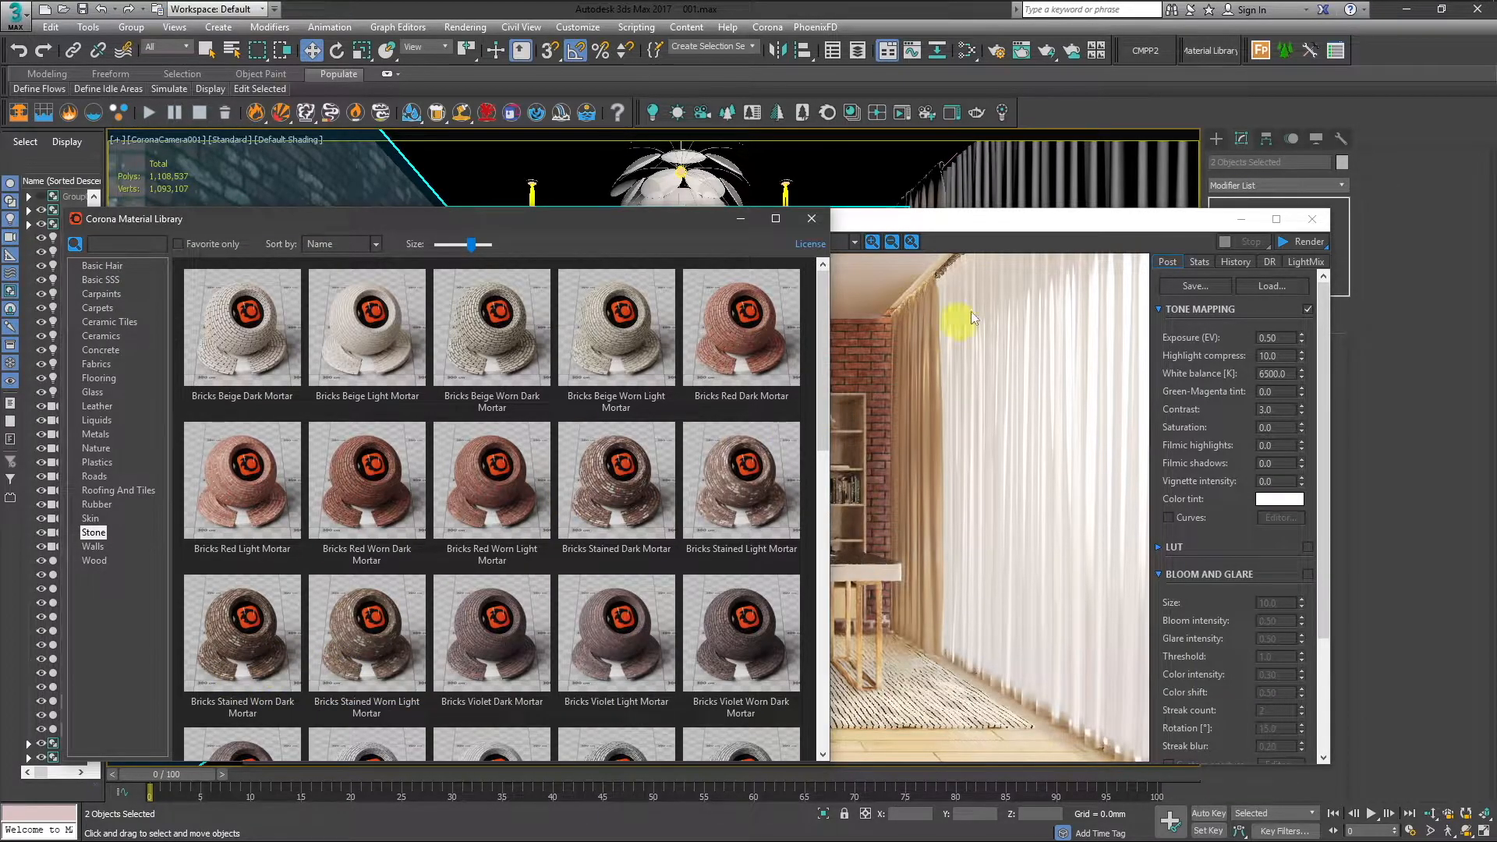
left_click(1000, 218)
left_click(1325, 246)
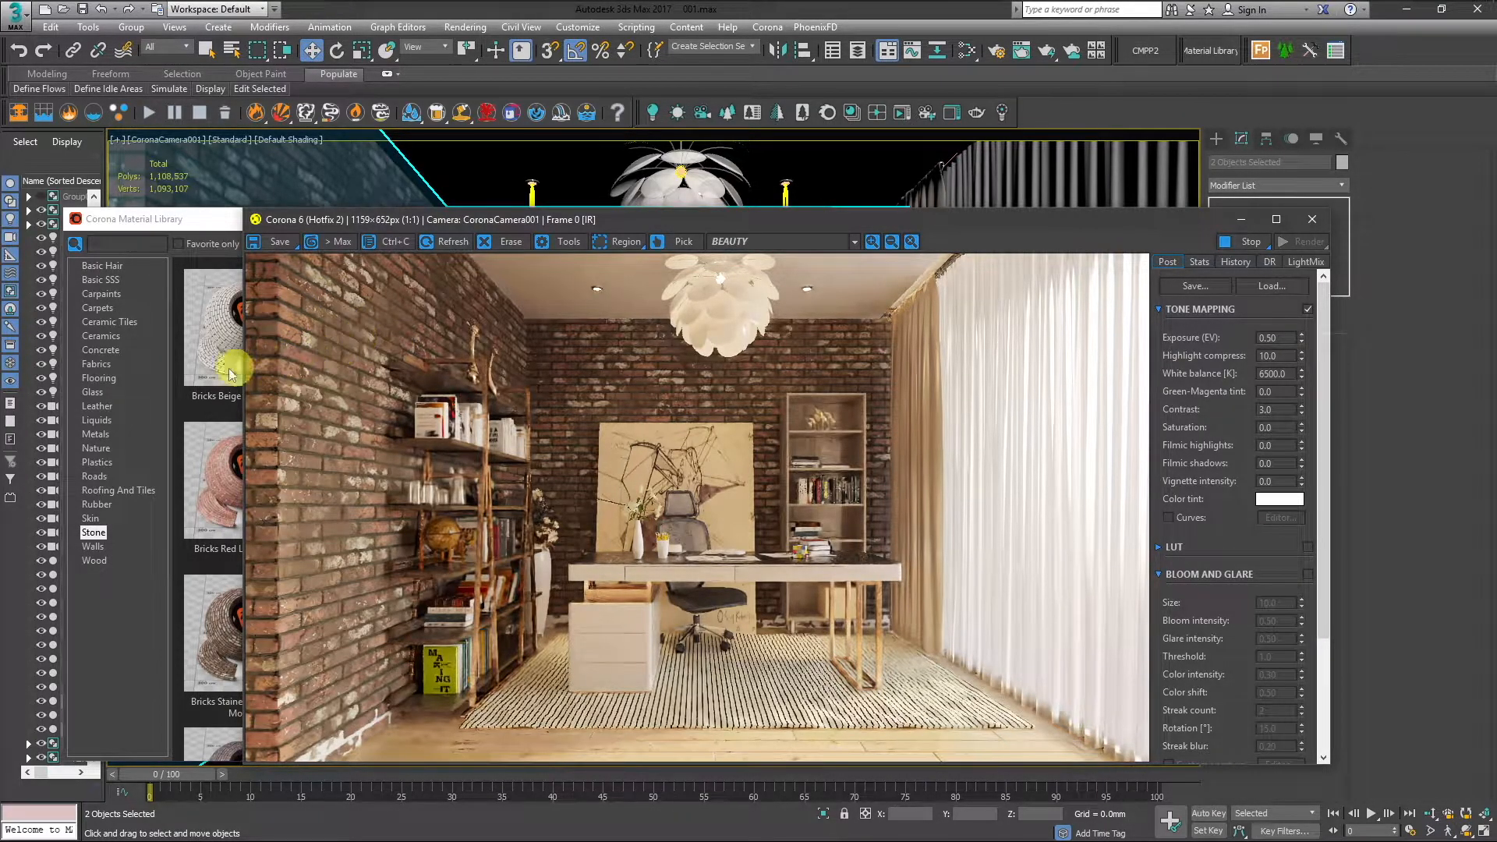
- Assign Concrete Floor Polished 2 from the Concrete category to both selected walls and bring the render window forward
left_click(104, 351)
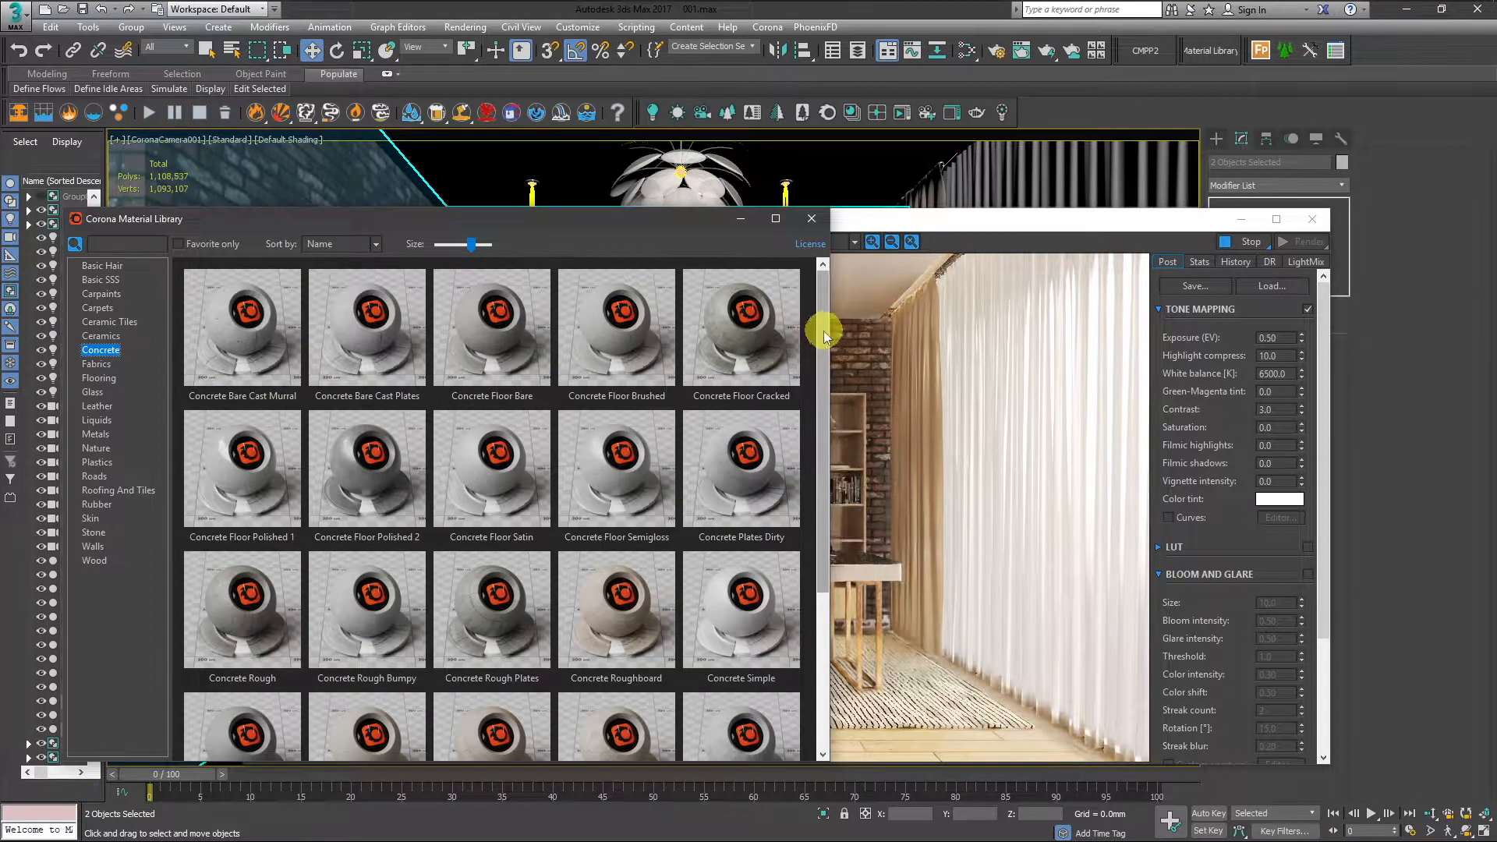
right_click(390, 485)
left_click(440, 532)
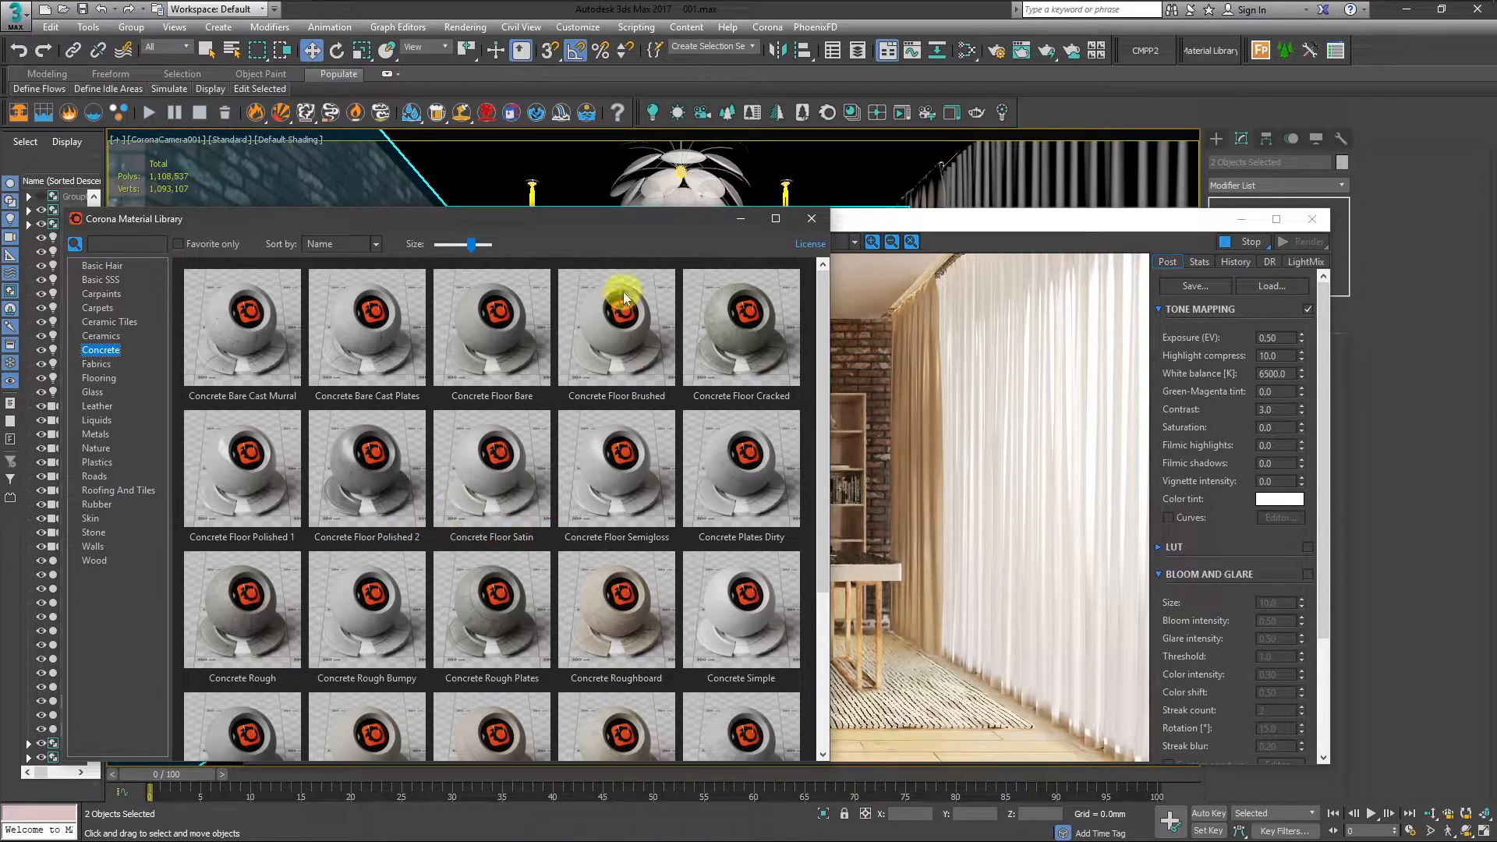
left_click(886, 221)
left_click_drag(886, 221, 834, 151)
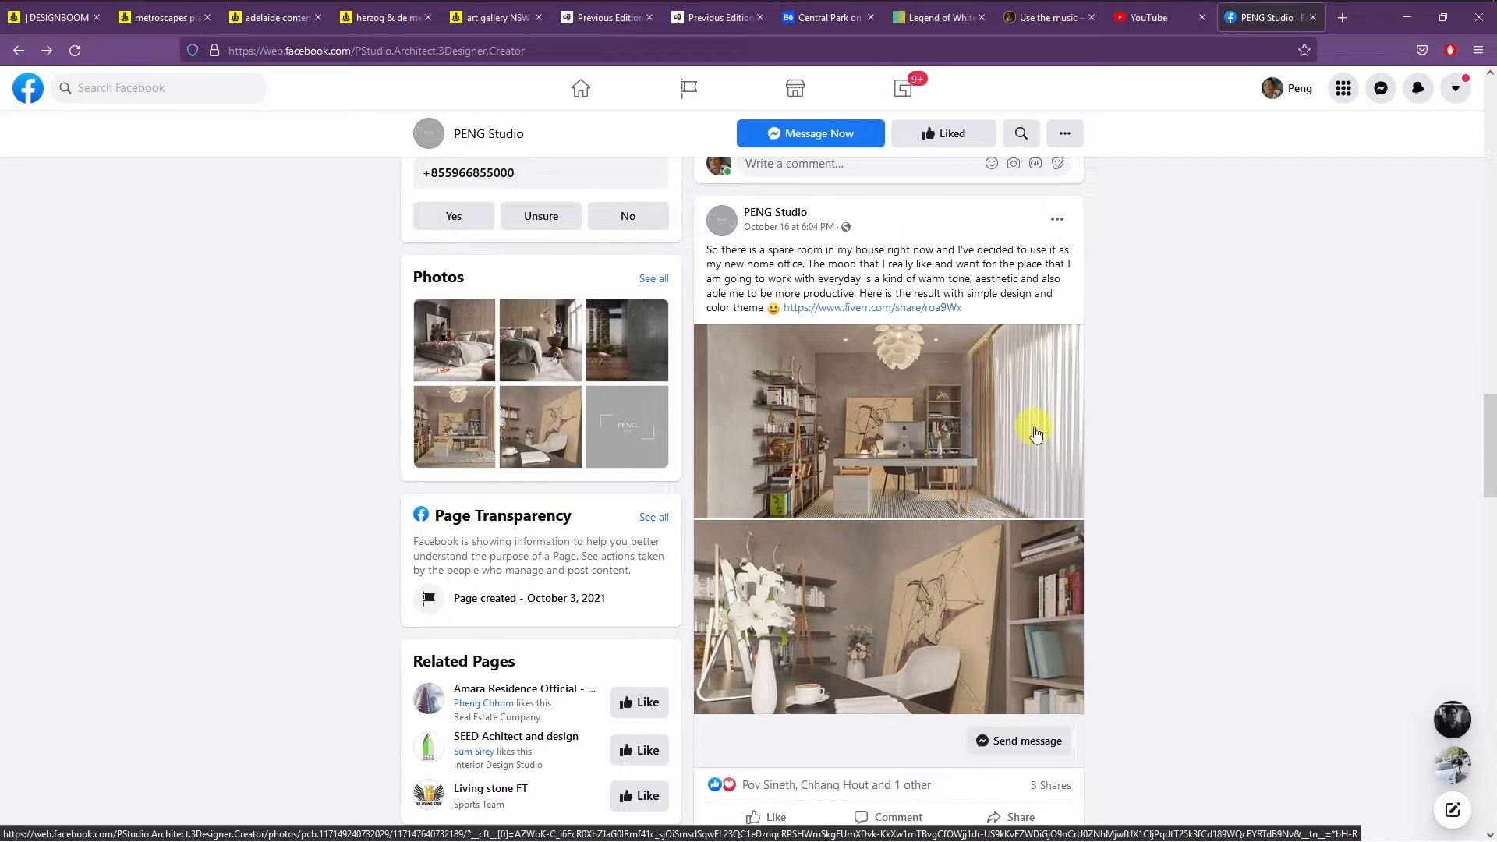
- View the home office render in the October 16 post on the PENG Studio Facebook page and browse up through its newer posts
left_click(975, 433)
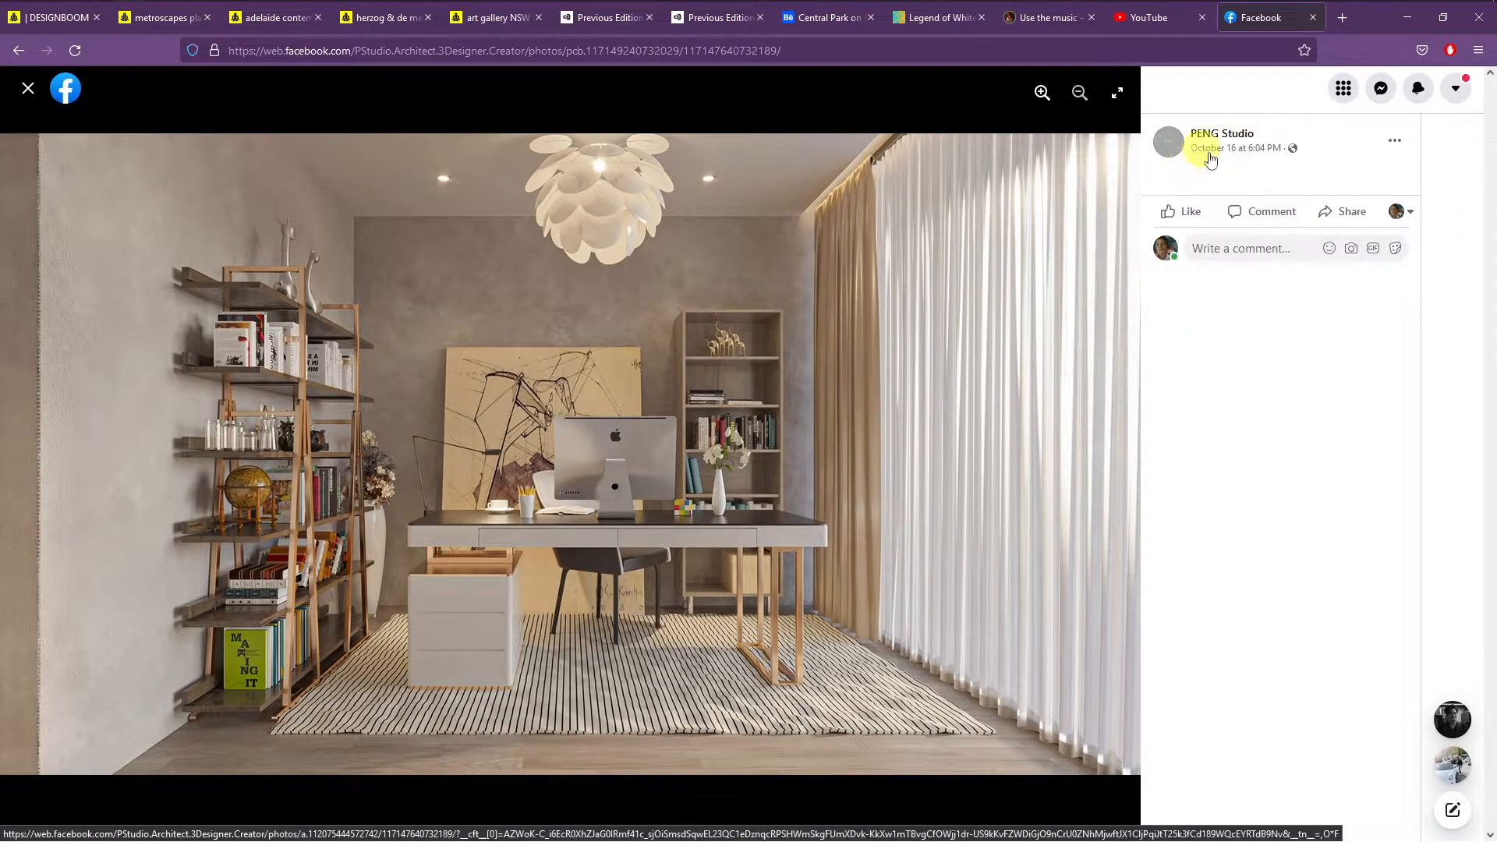
key("Escape")
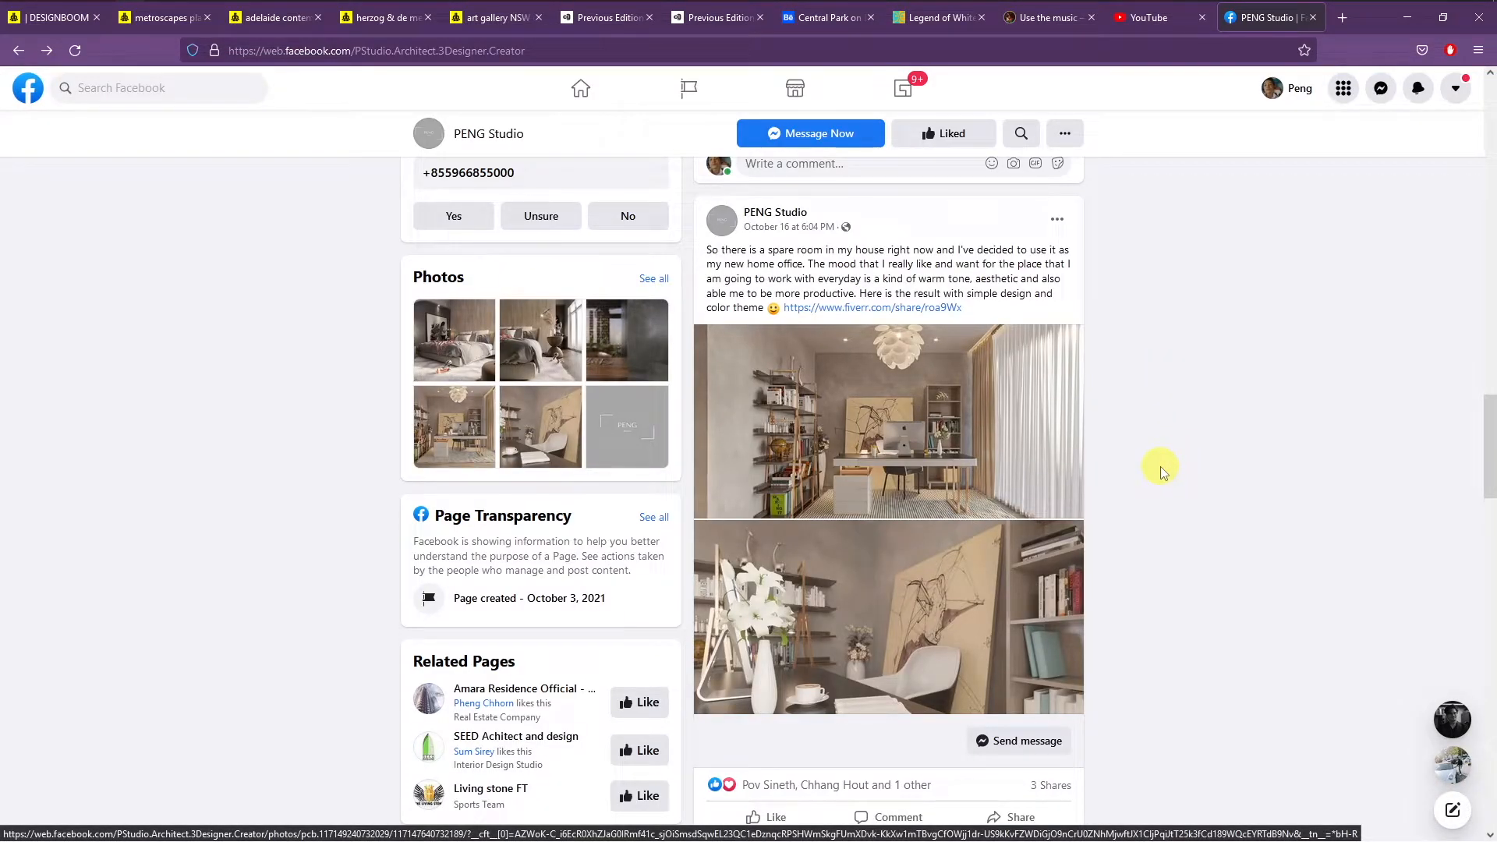
scroll(1154, 471, "up", 7)
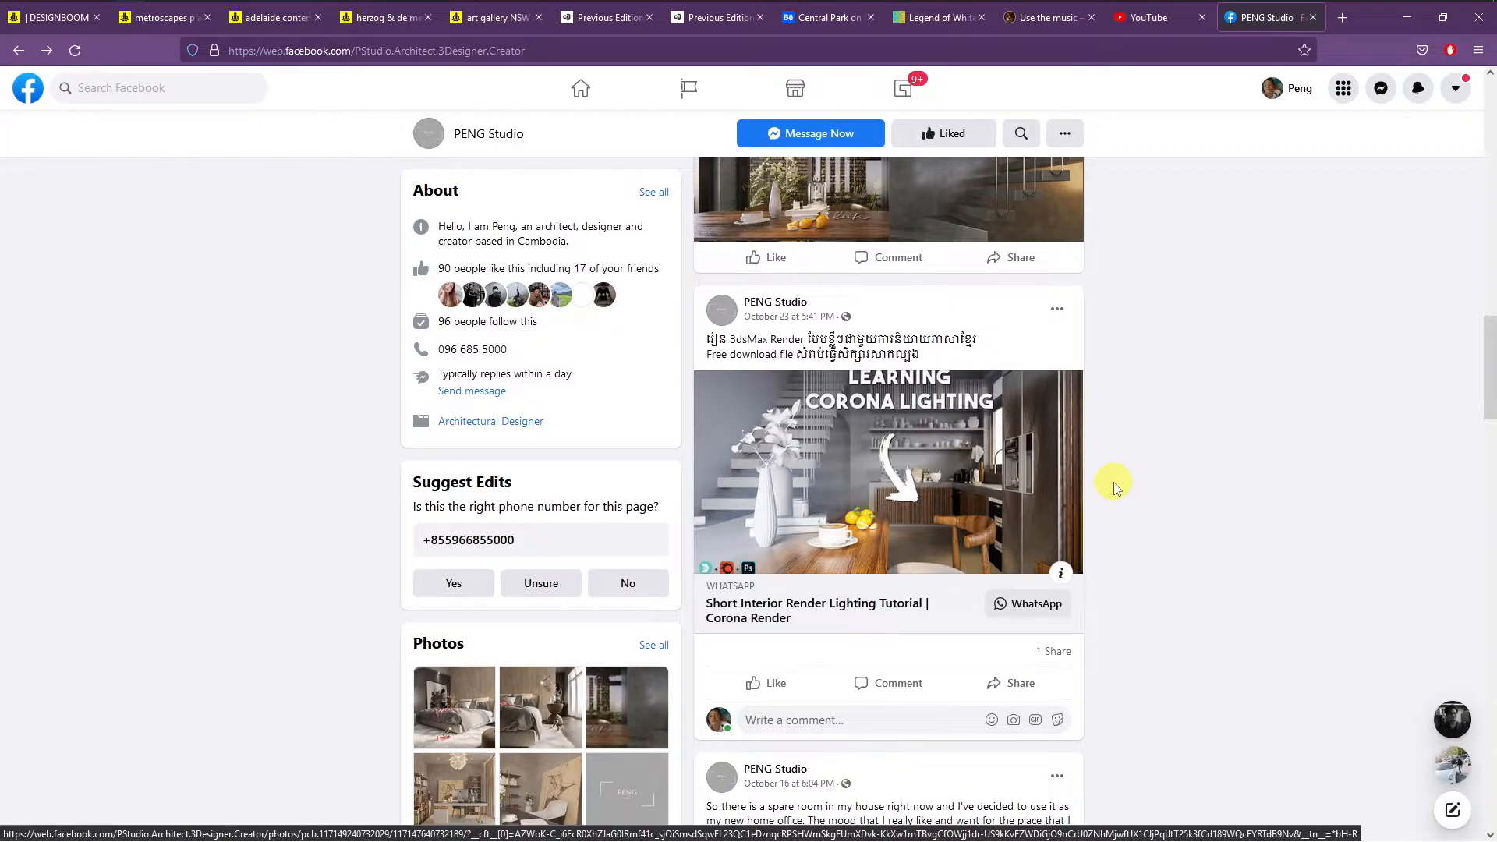
scroll(1114, 484, "up", 4)
scroll(1111, 480, "up", 1)
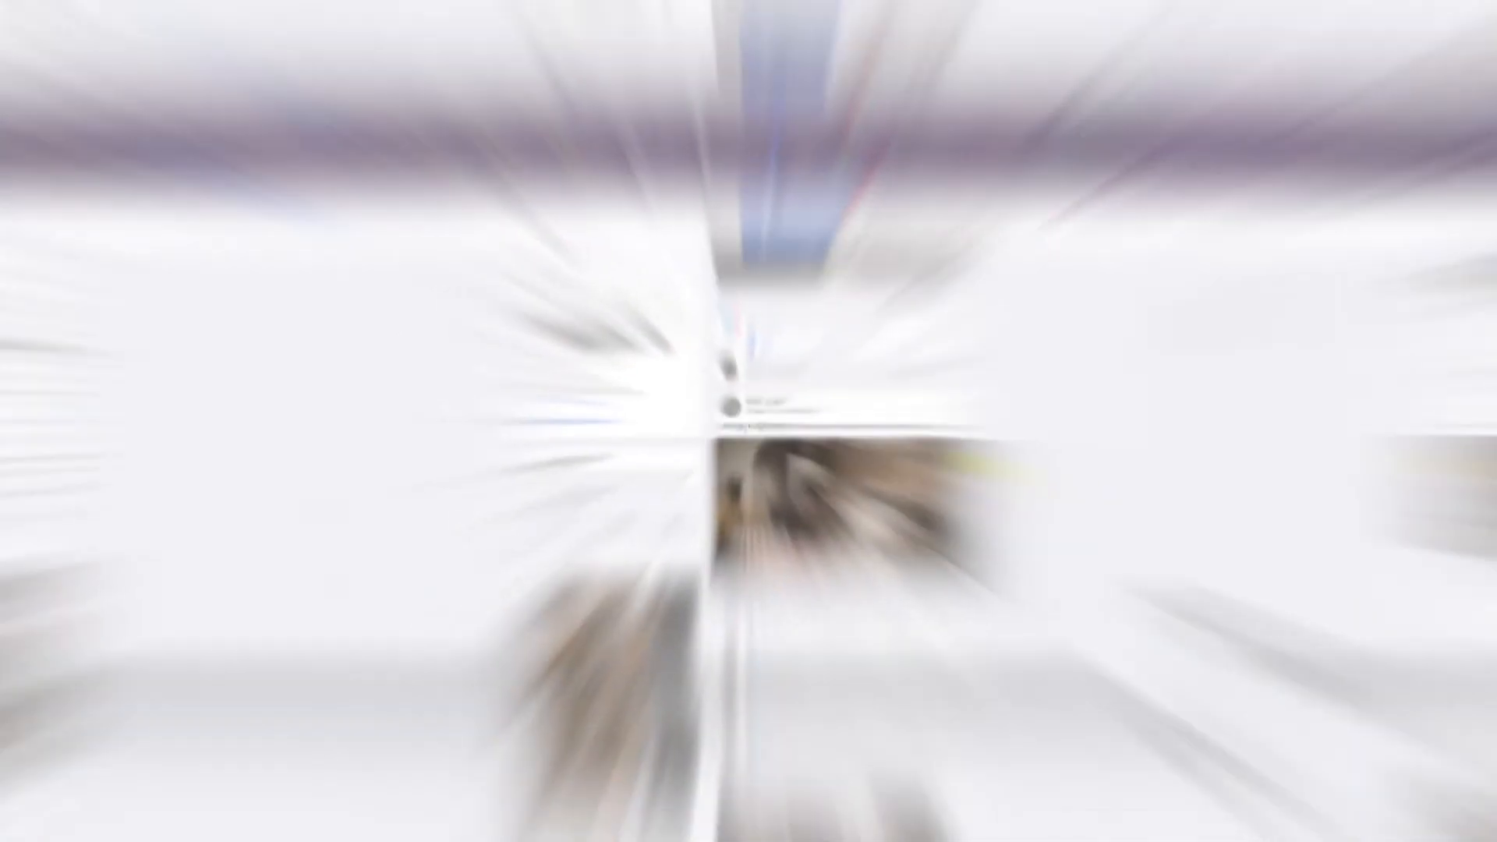